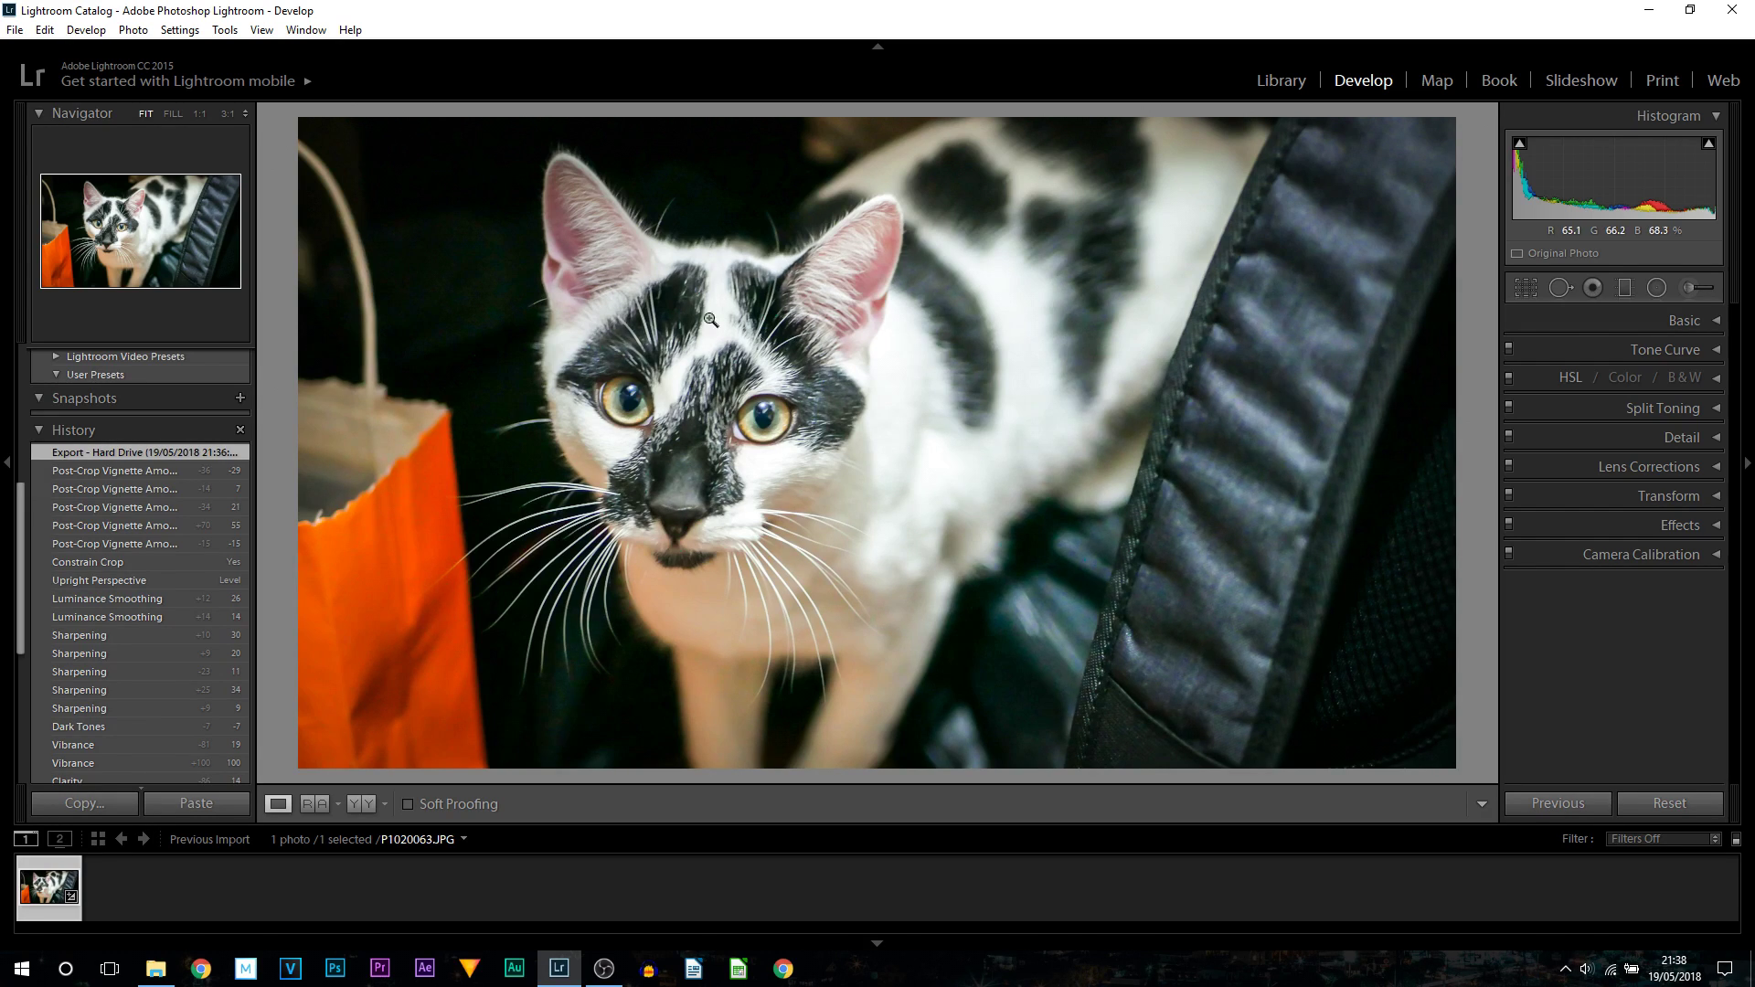
Open the File menu for the edited cat photo P1020063.JPG
{"action": "left_click", "coordinate": [15, 30]}
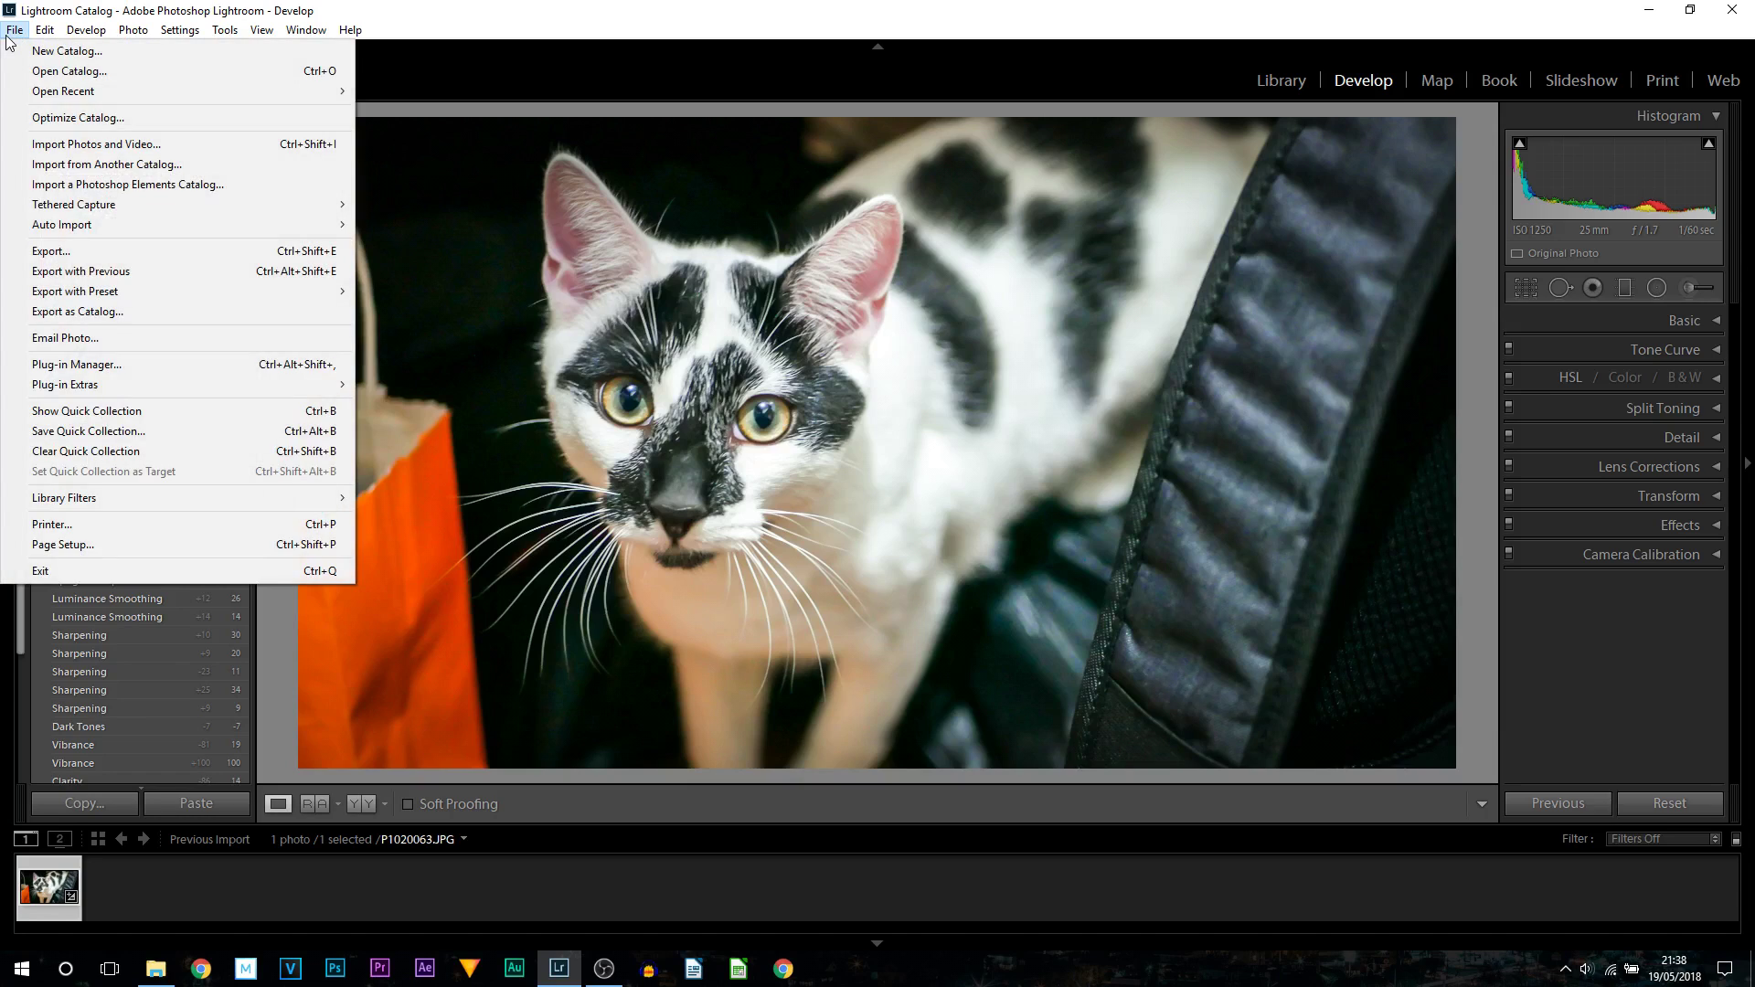
Open the Export One File dialog and enable the Simple Copyright Watermark
{"action": "left_click", "coordinate": [133, 260]}
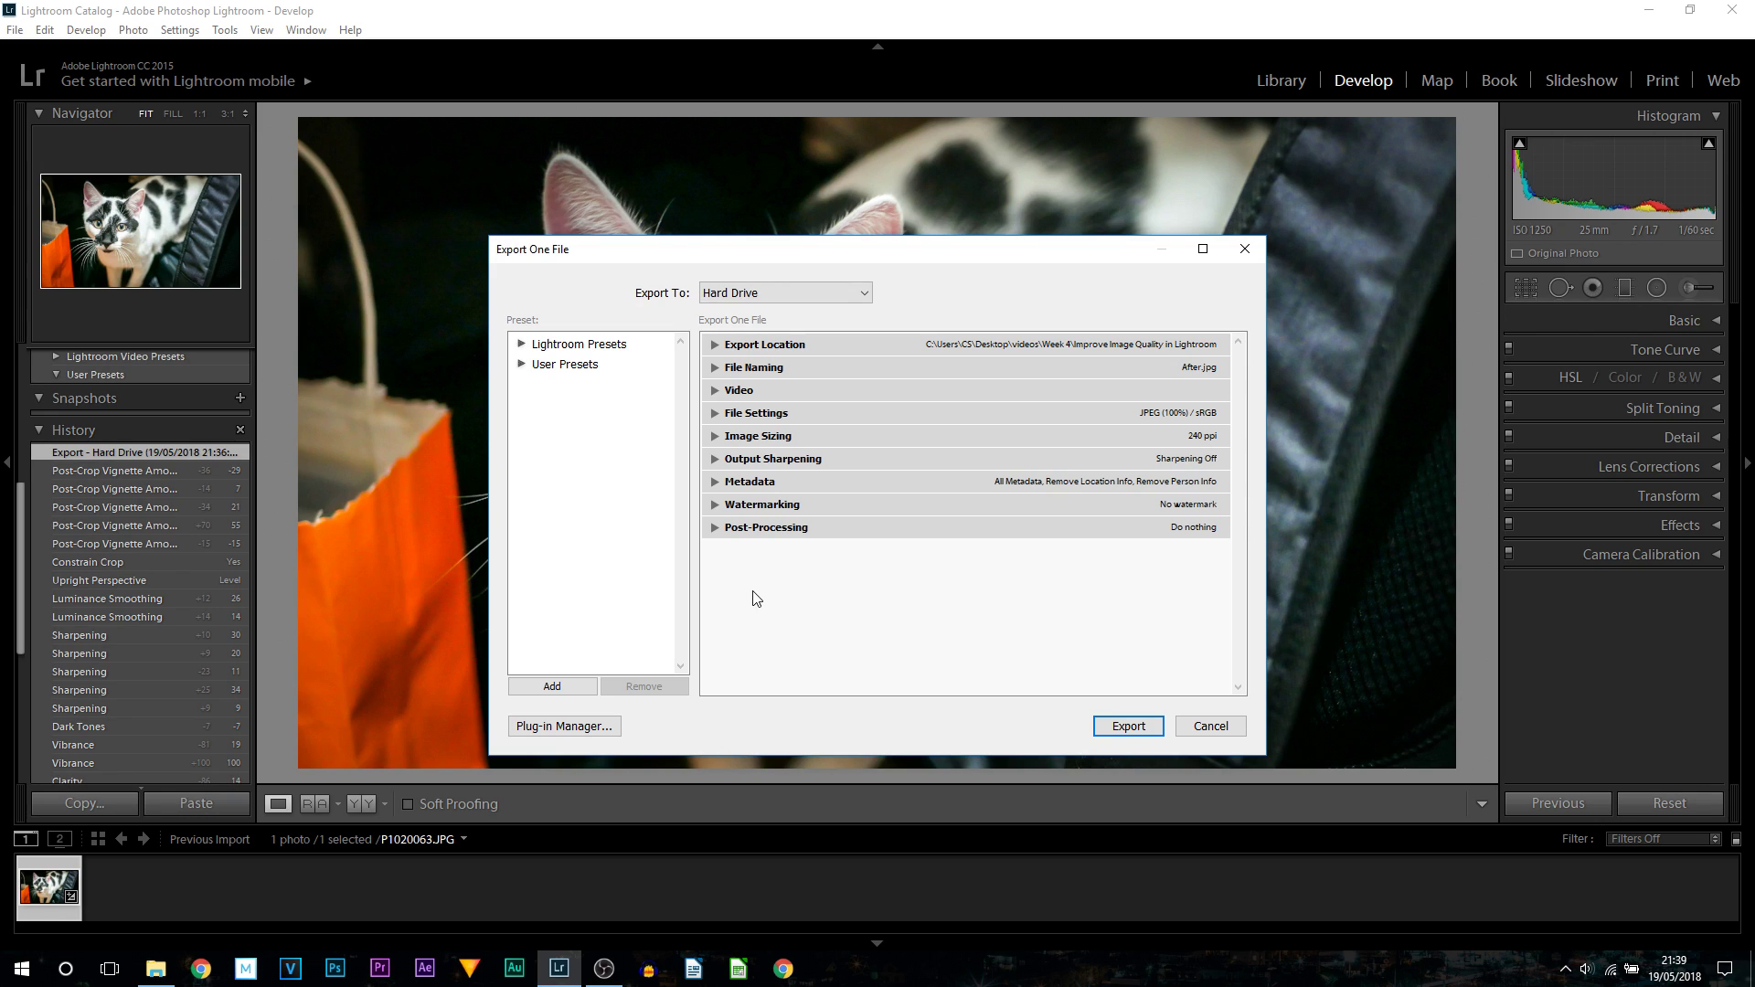
{"action": "left_click", "coordinate": [752, 512]}
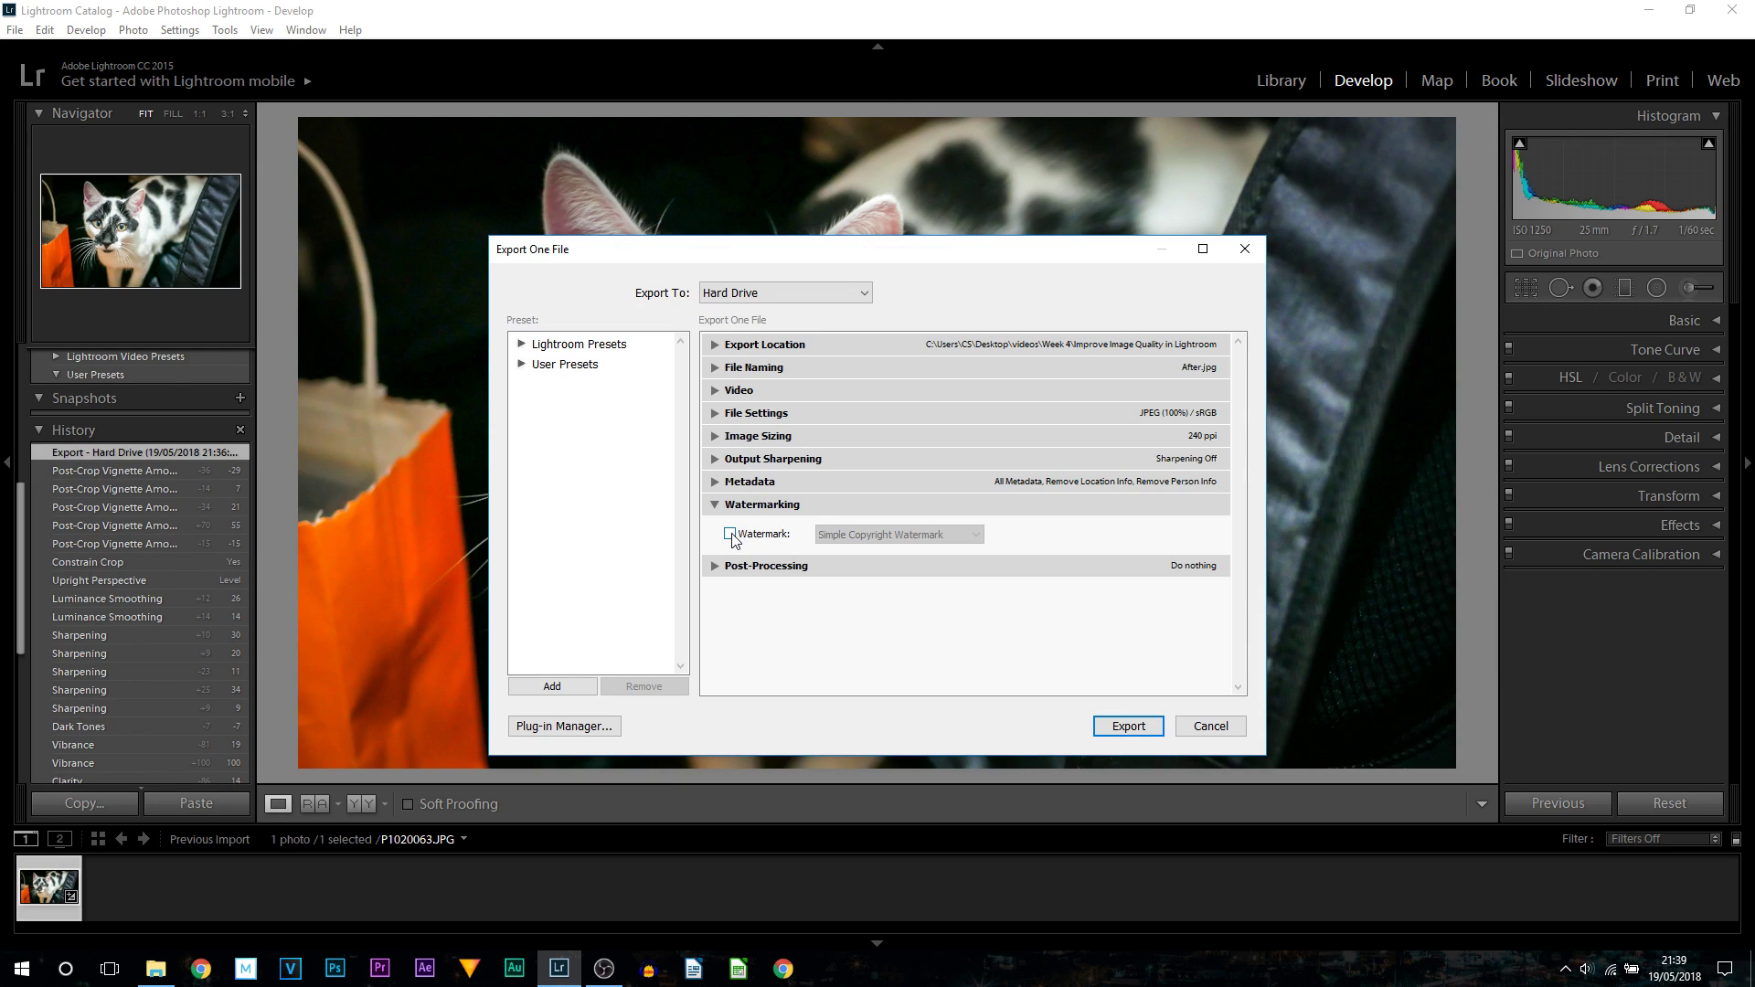
{"action": "left_click", "coordinate": [730, 535]}
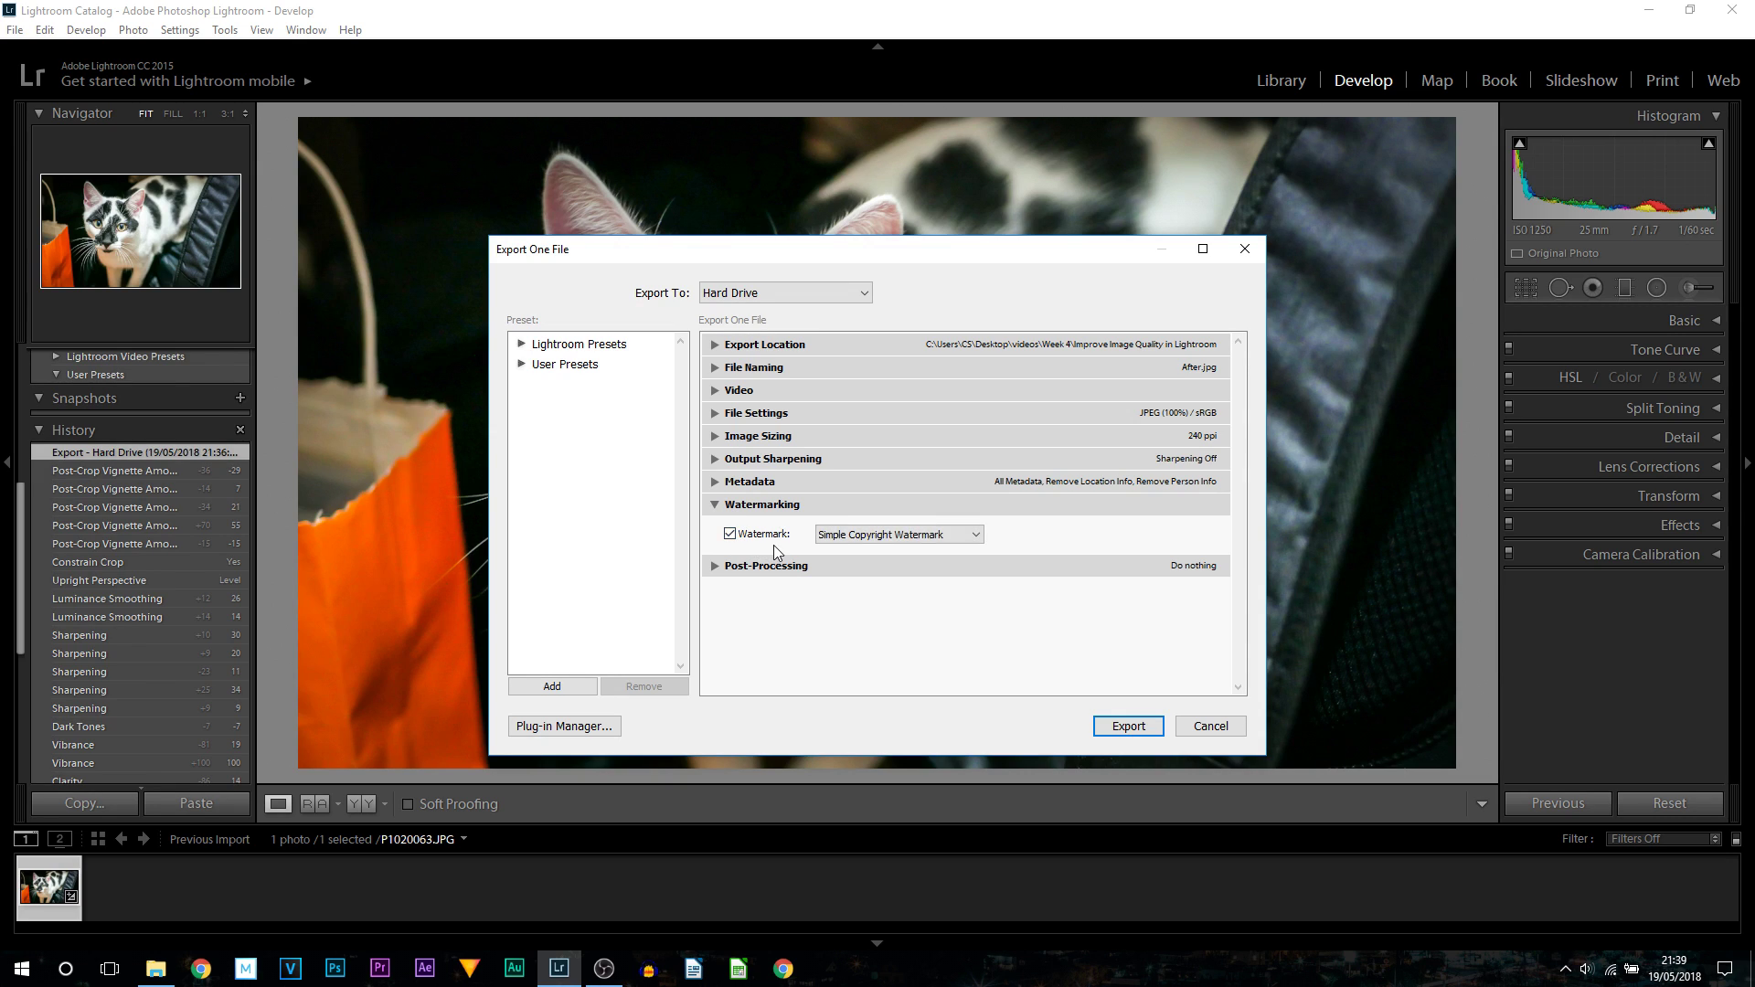
{"action": "left_click", "coordinate": [891, 540]}
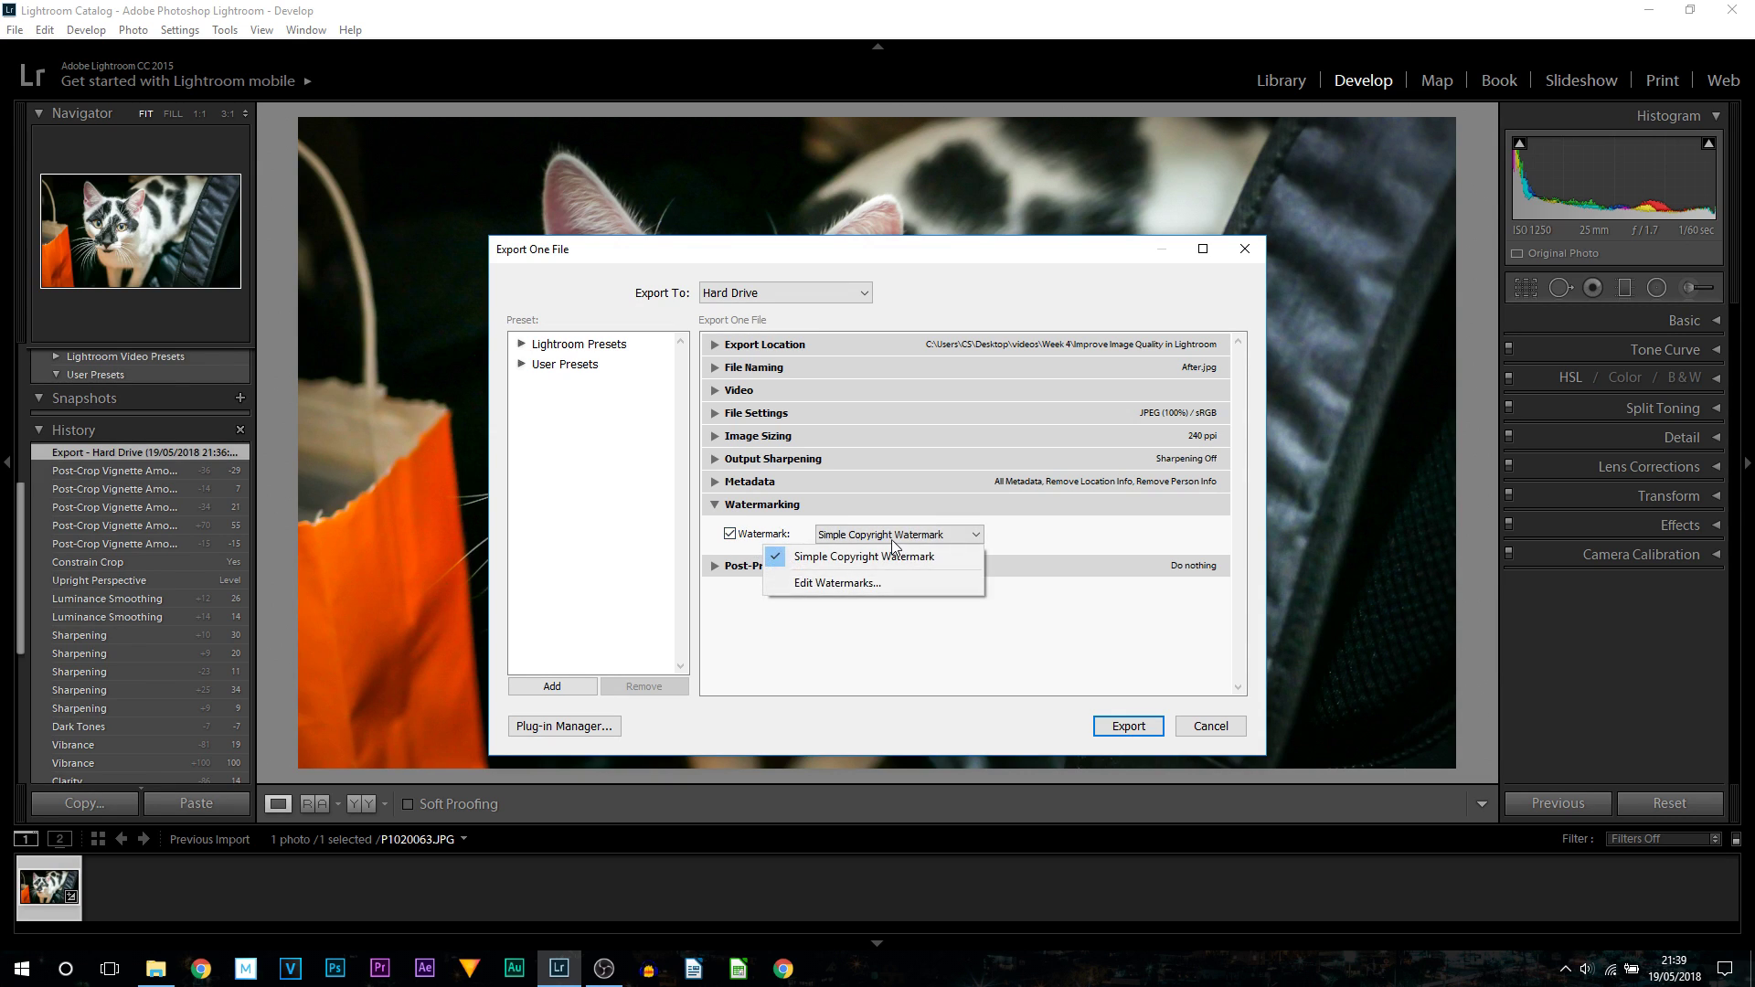
In the Watermark Editor, replace the watermark text with CasualSavage
{"action": "left_click", "coordinate": [946, 583]}
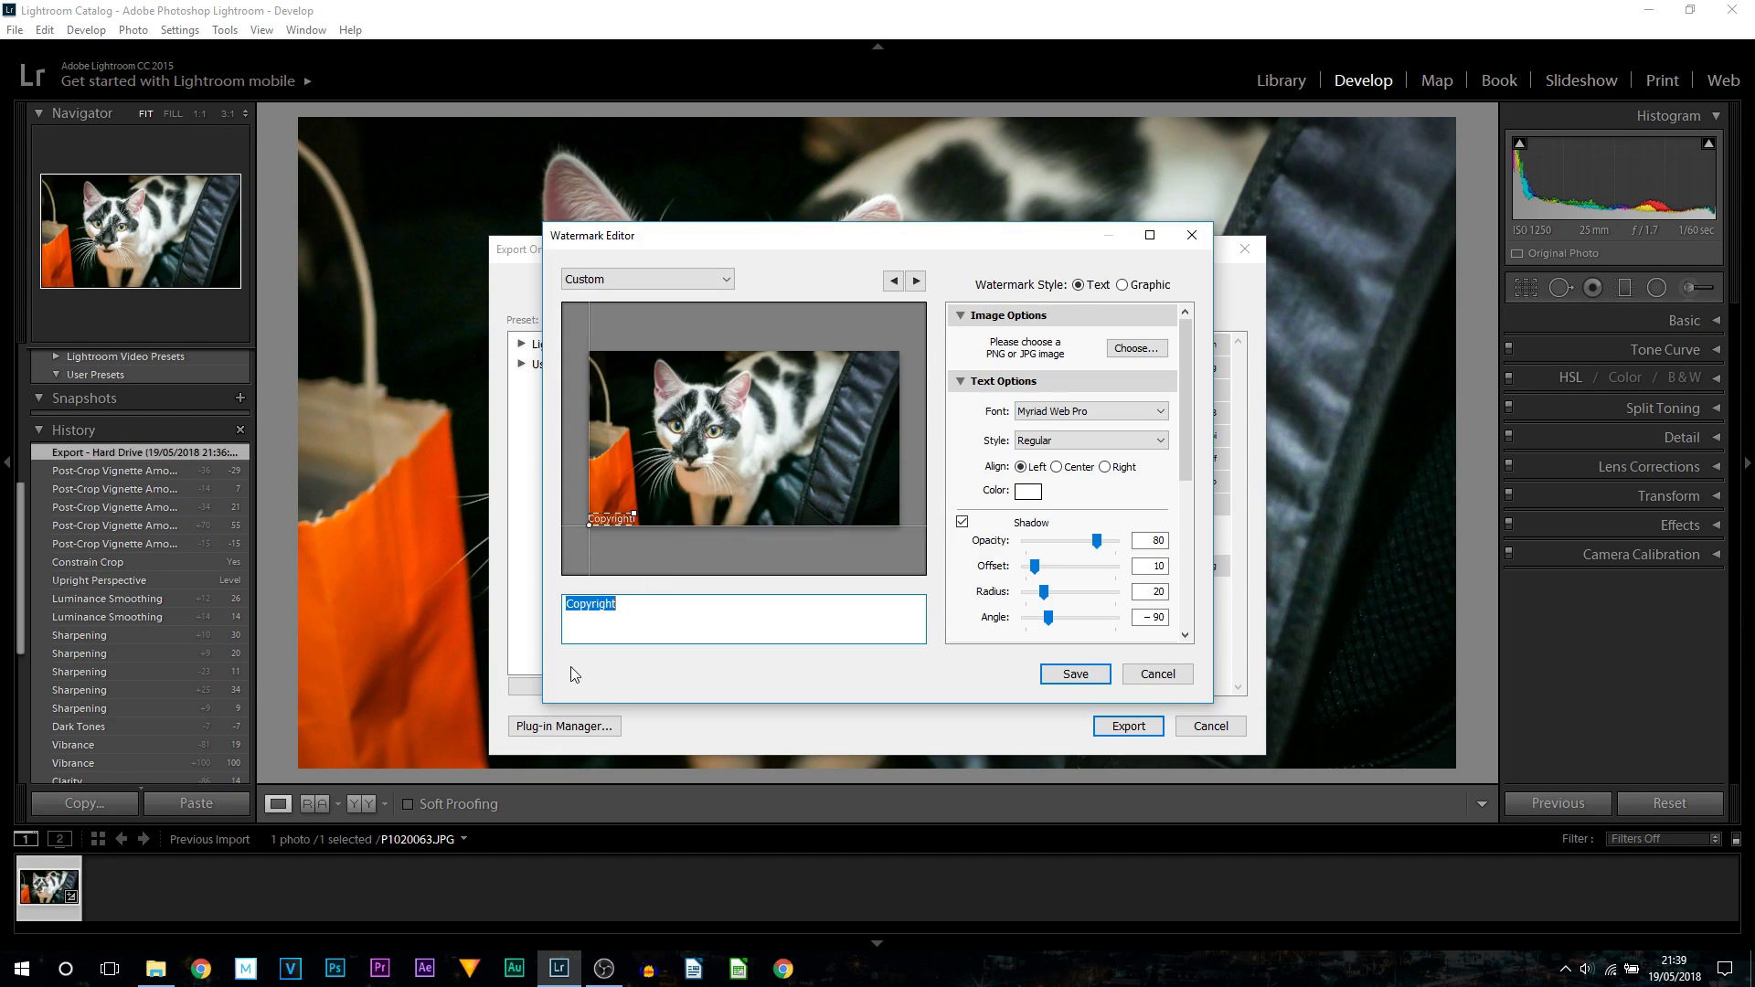
{"action": "left_click", "coordinate": [639, 610]}
{"action": "key", "text": "ctrl+a"}
{"action": "type", "text": "Casu"}
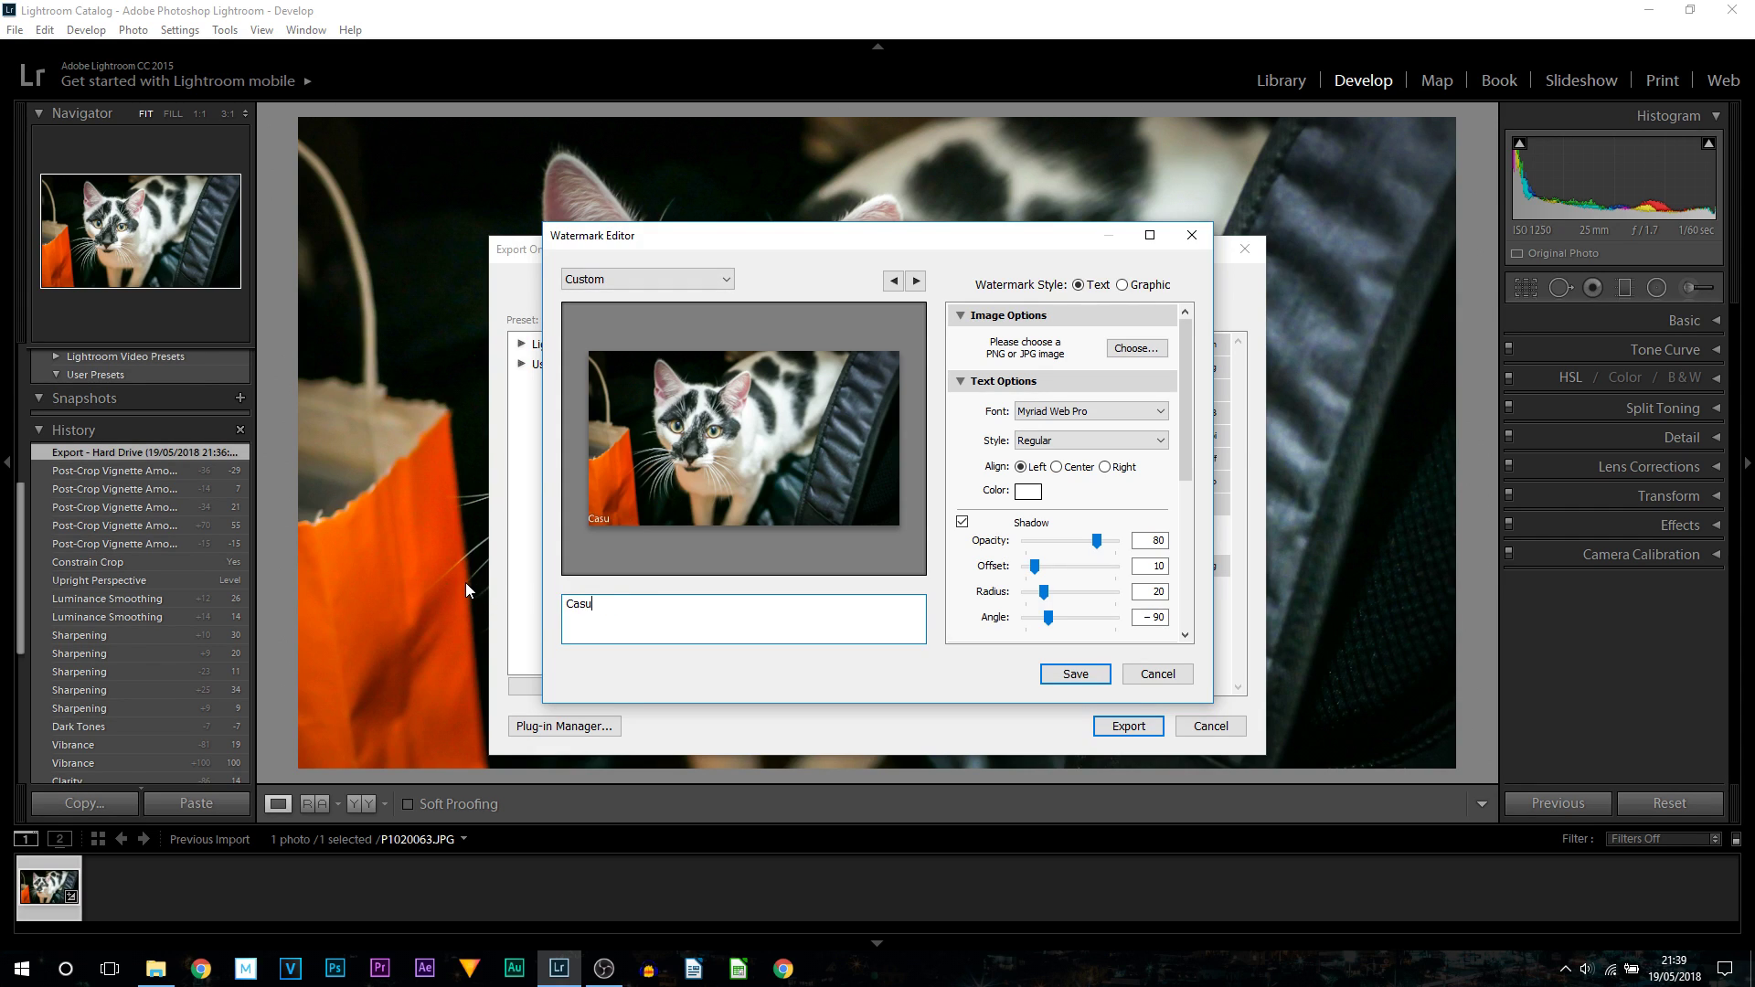
{"action": "type", "text": "alSavage"}
{"action": "key", "text": "ctrl+a"}
Set the watermark font to Evogria and enlarge it across the photo's bottom
{"action": "left_click", "coordinate": [1088, 411]}
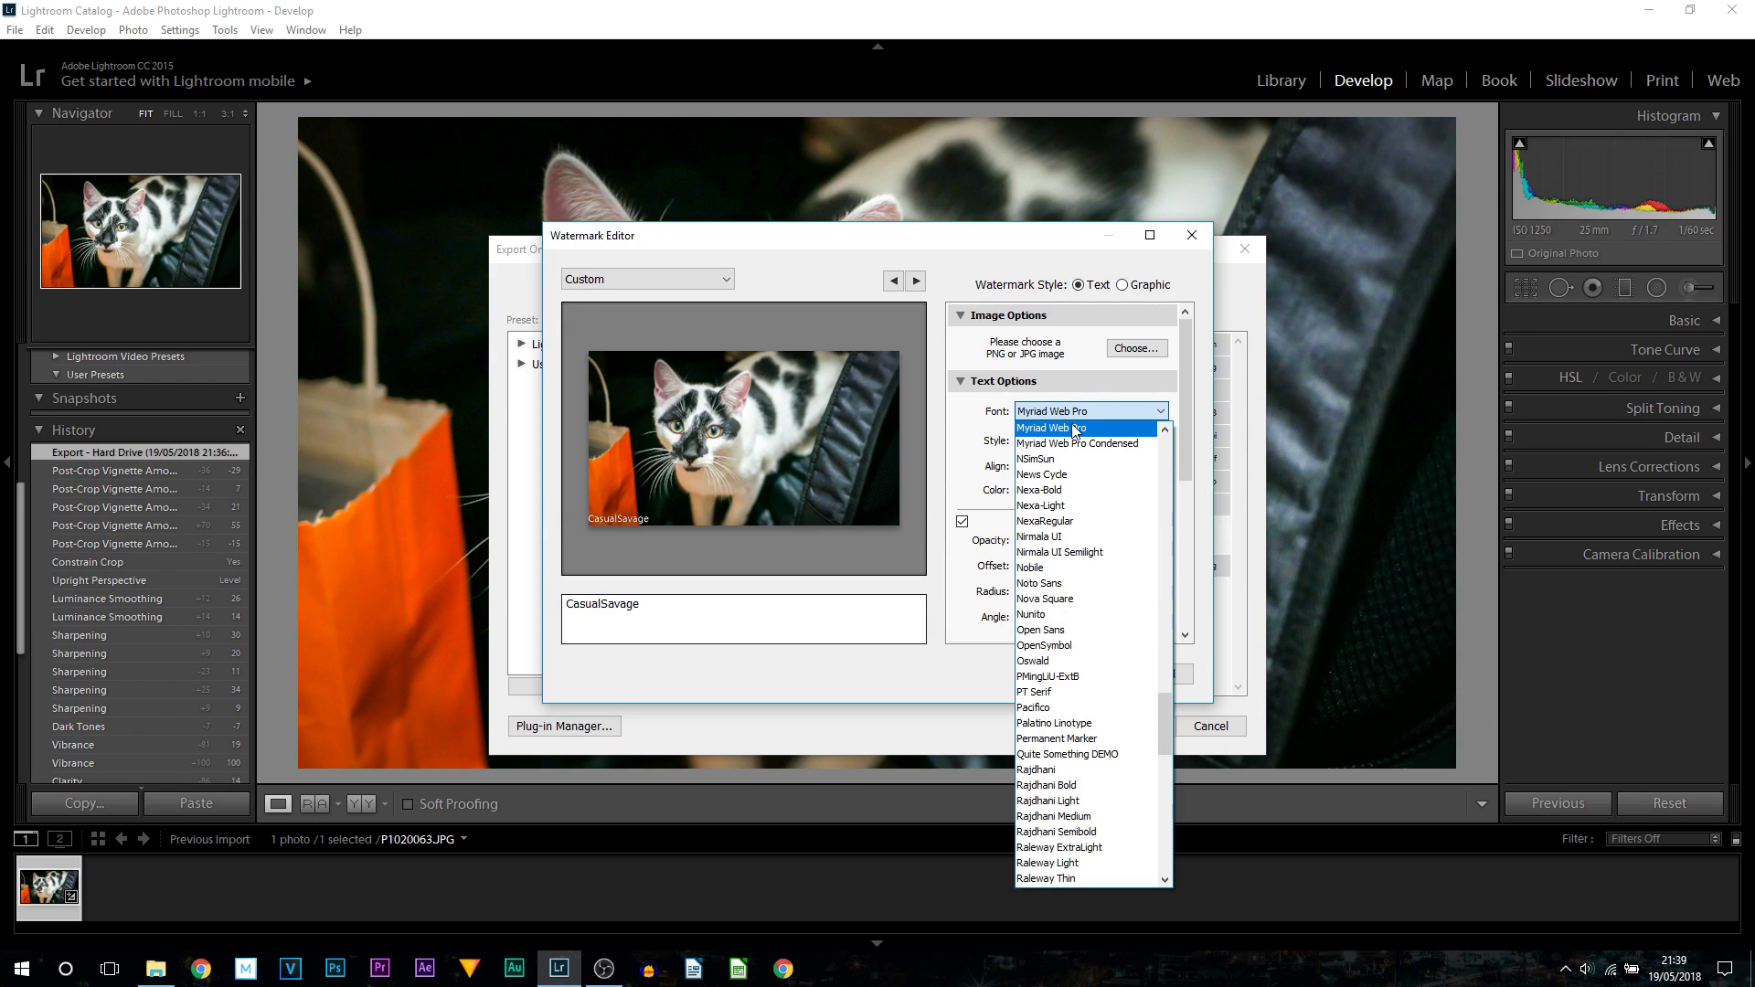
{"action": "left_click", "coordinate": [1084, 506]}
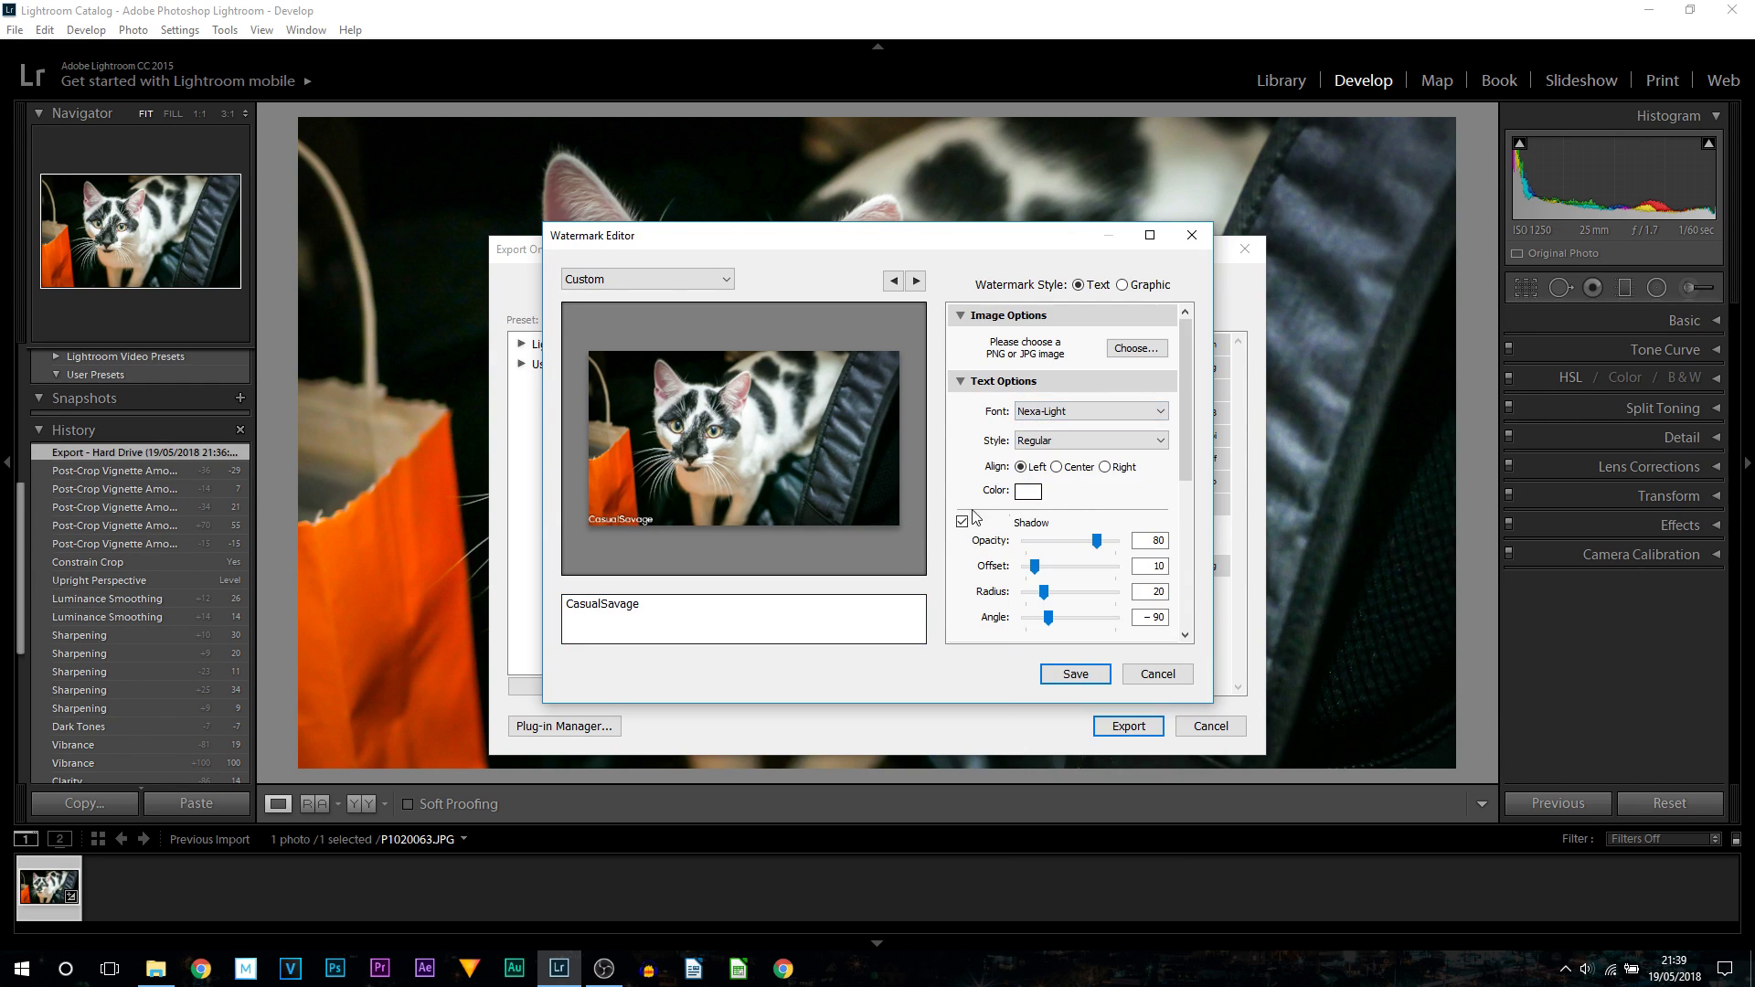
{"action": "left_click", "coordinate": [1081, 417]}
{"action": "scroll", "coordinate": [1081, 430], "scroll_direction": "up", "scroll_amount": 10}
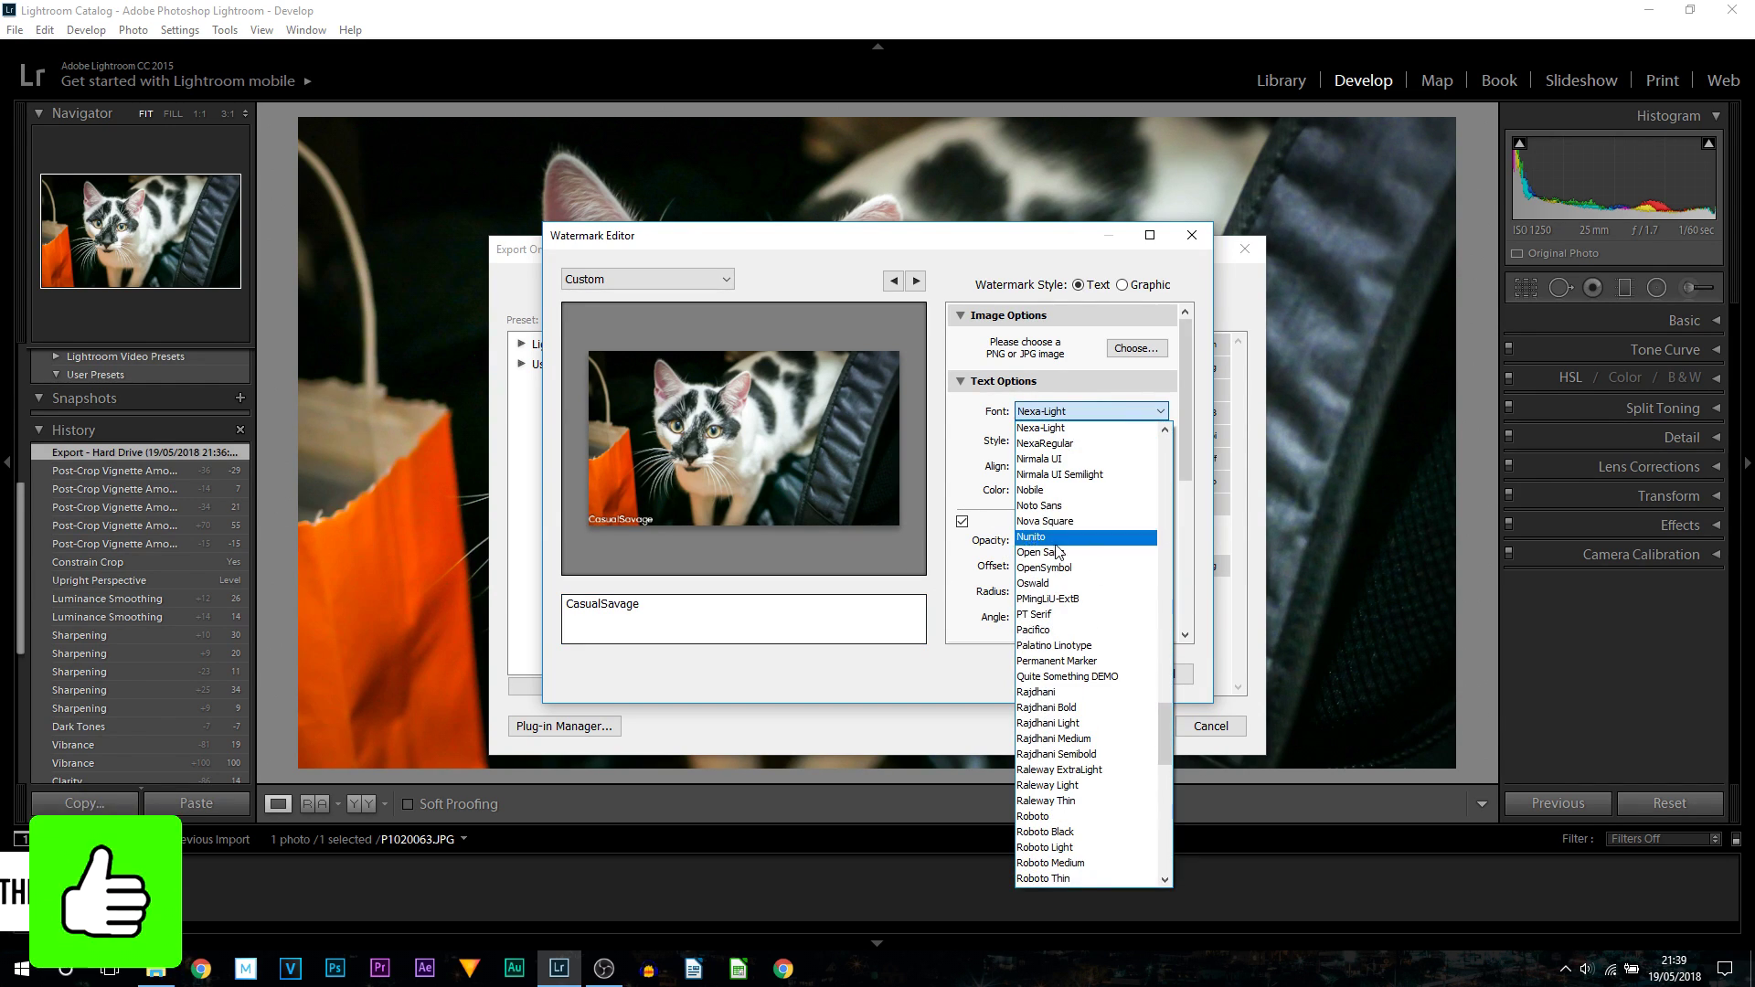
{"action": "left_click", "coordinate": [1051, 685]}
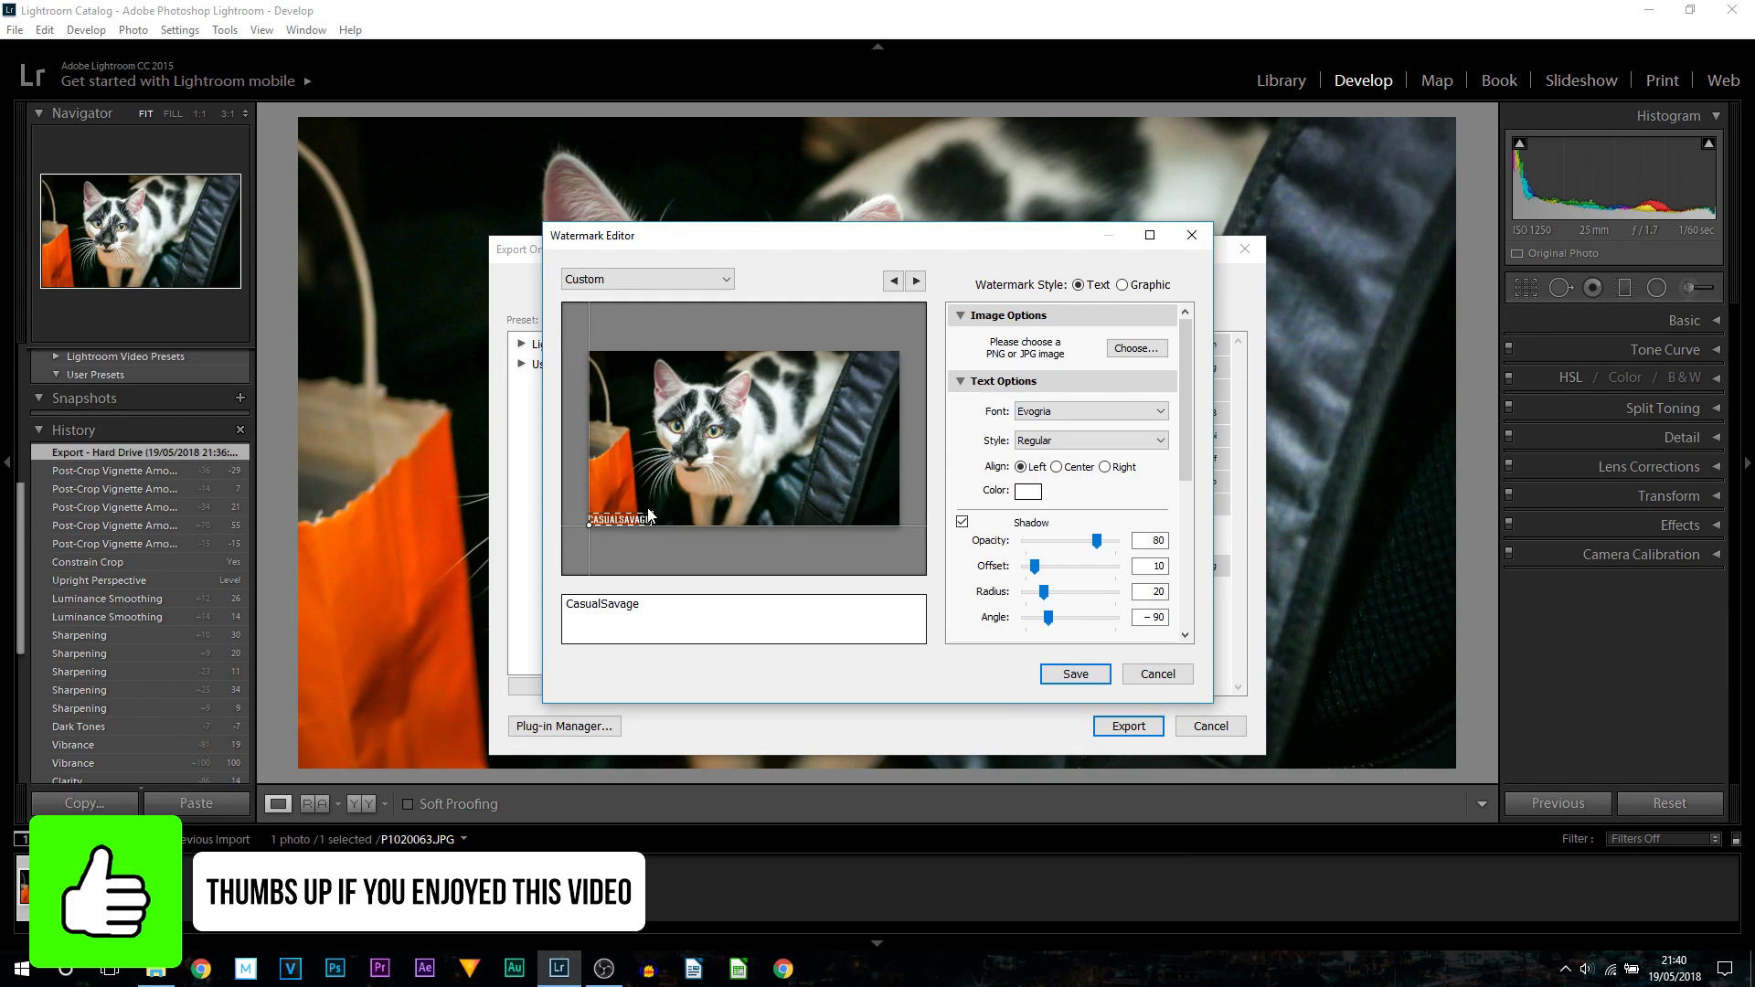
{"action": "left_click_drag", "start_coordinate": [651, 515], "coordinate": [703, 504]}
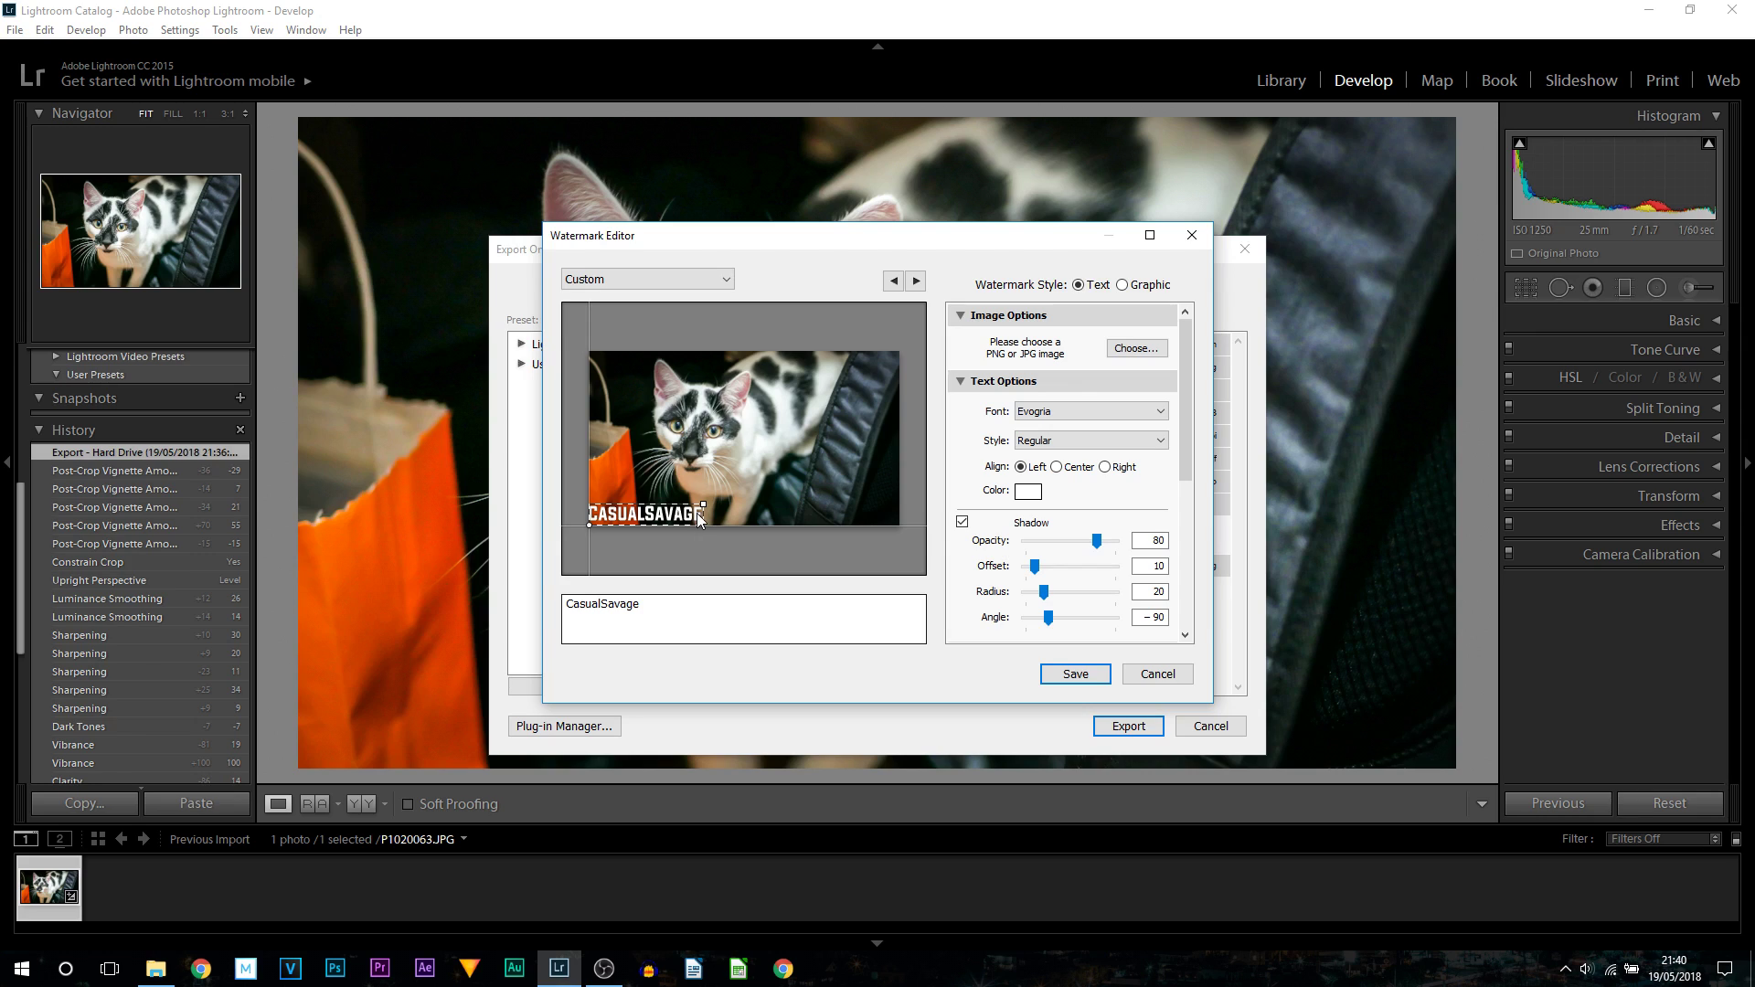
{"action": "mouse_move", "coordinate": [646, 509]}
{"action": "mouse_move", "coordinate": [704, 511]}
{"action": "left_mouse_down"}
{"action": "mouse_move", "coordinate": [914, 481]}
{"action": "mouse_move", "coordinate": [684, 508]}
{"action": "left_mouse_up"}
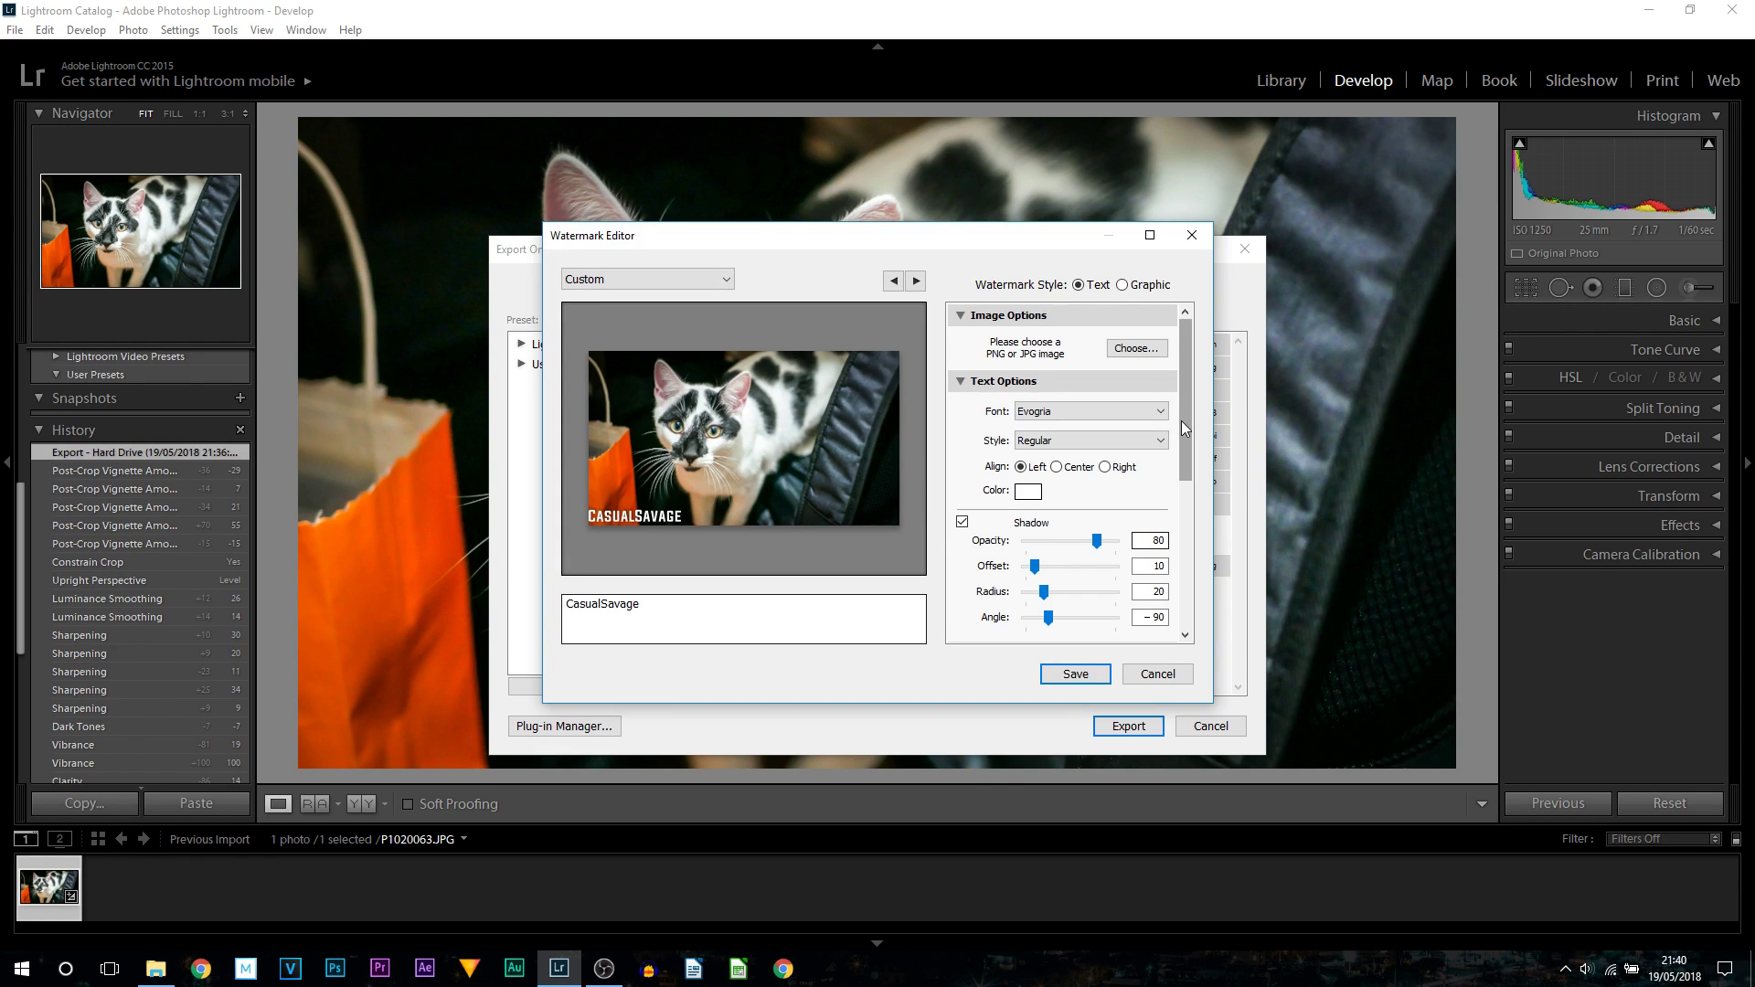
{"action": "scroll", "coordinate": [1180, 420], "scroll_direction": "down", "scroll_amount": 2}
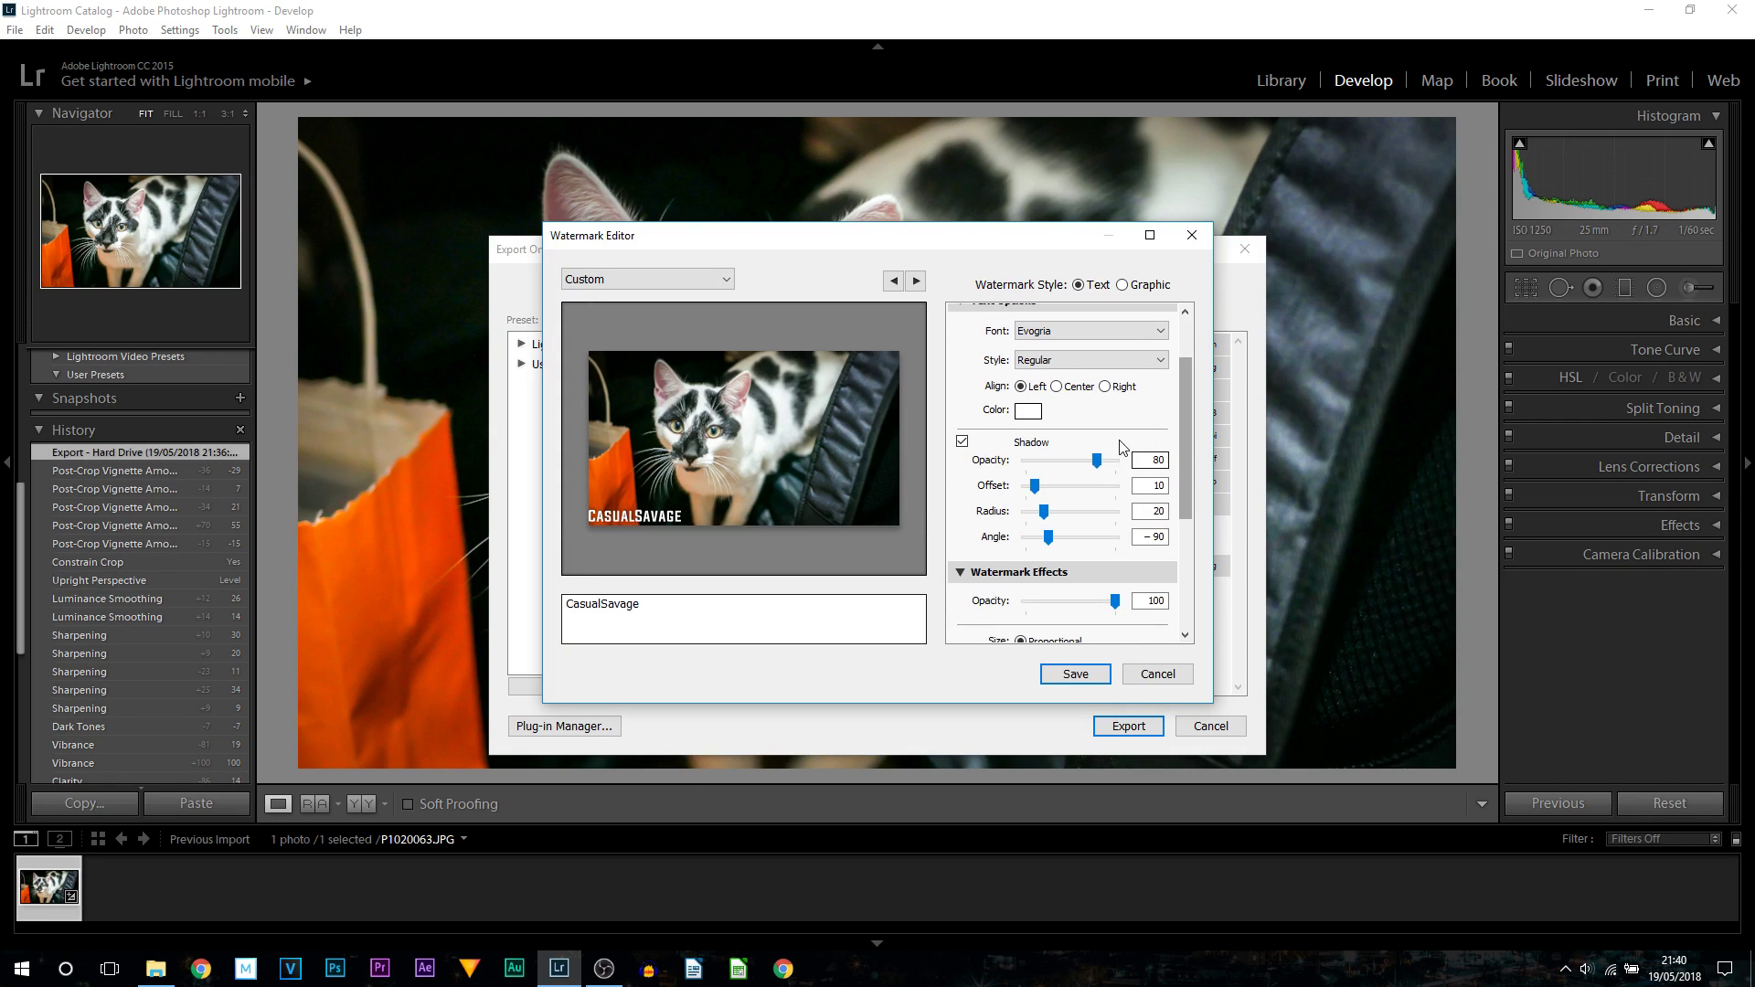
Set the watermark shadow opacity to 80
{"action": "left_click_drag", "start_coordinate": [1082, 459], "coordinate": [1067, 467]}
{"action": "key", "text": "Tab"}
{"action": "type", "text": "80"}
{"action": "mouse_move", "coordinate": [589, 528]}
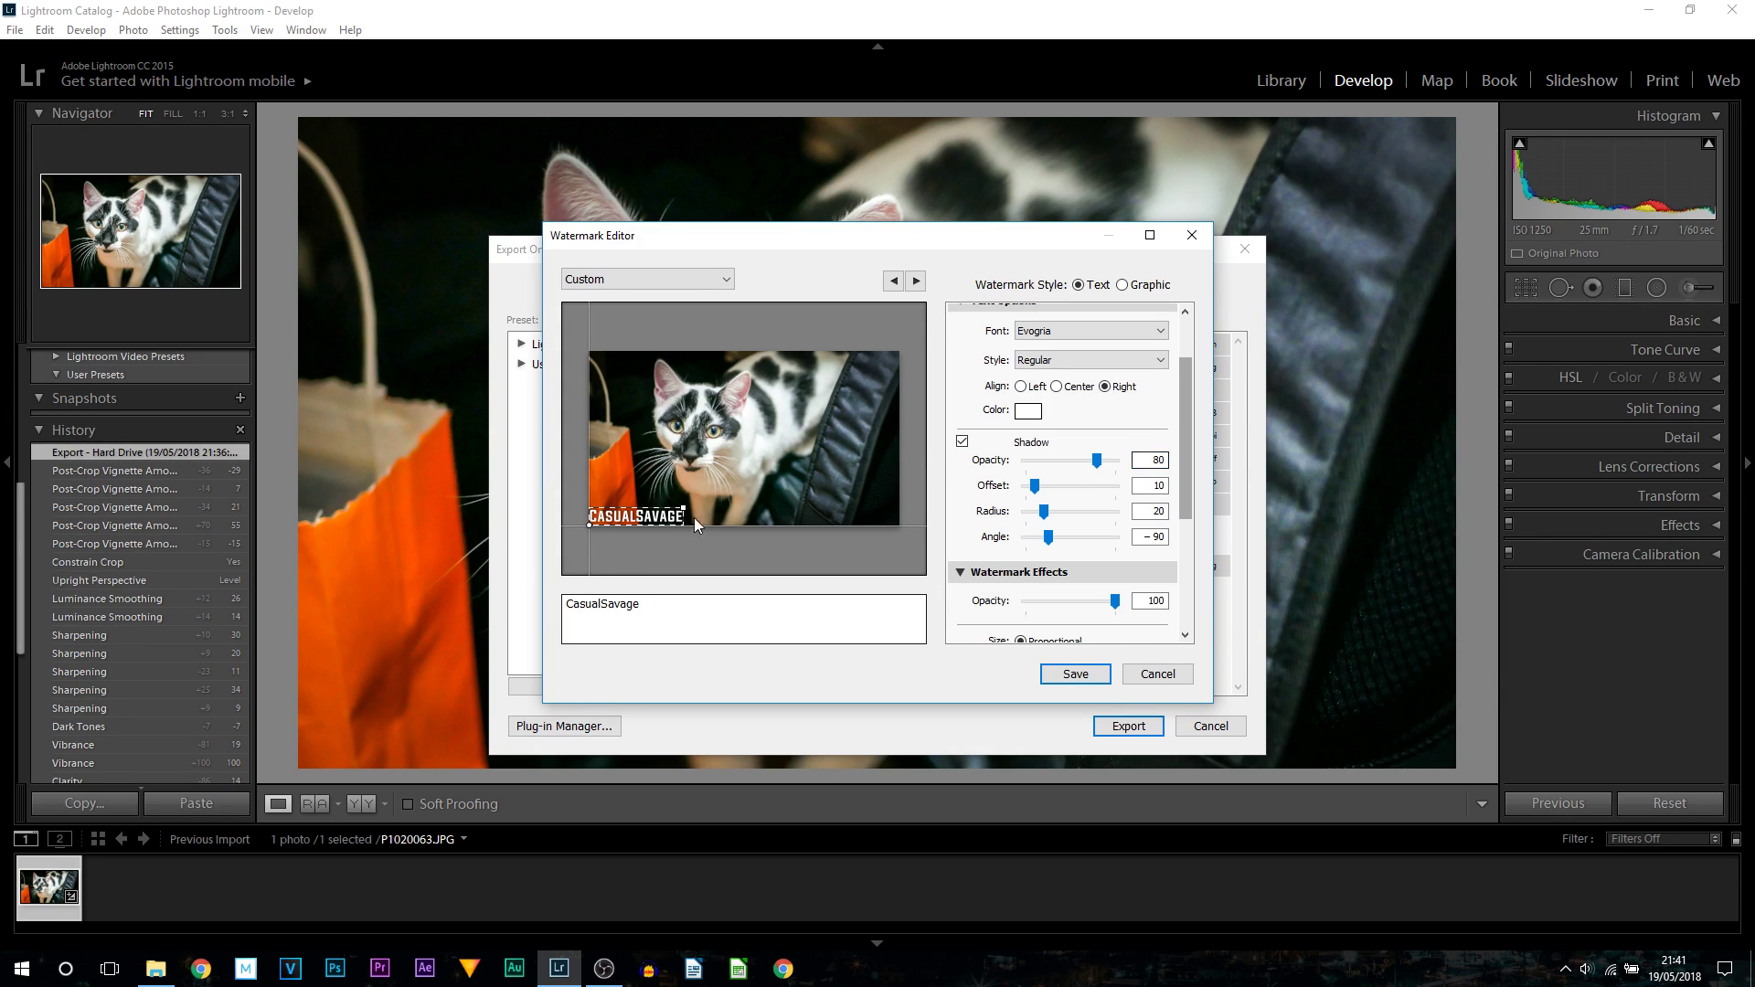
Keep the watermark text white and align it to the right
{"action": "left_click", "coordinate": [1032, 417]}
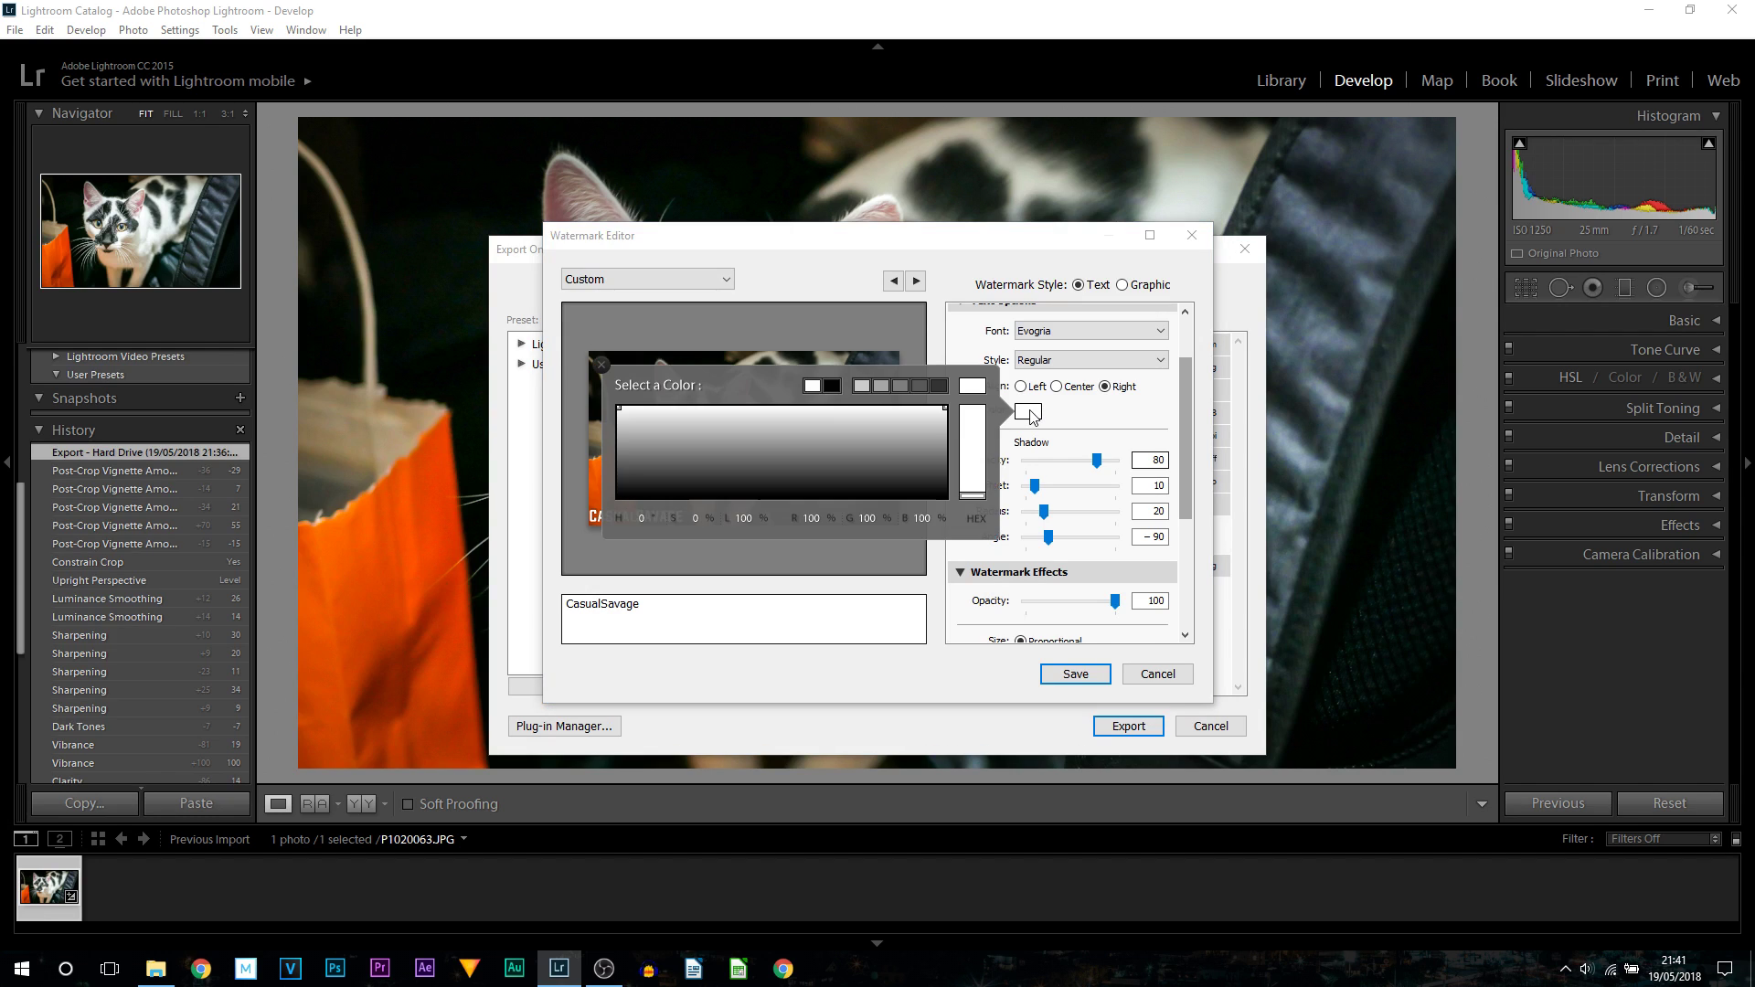
{"action": "left_click", "coordinate": [1087, 425]}
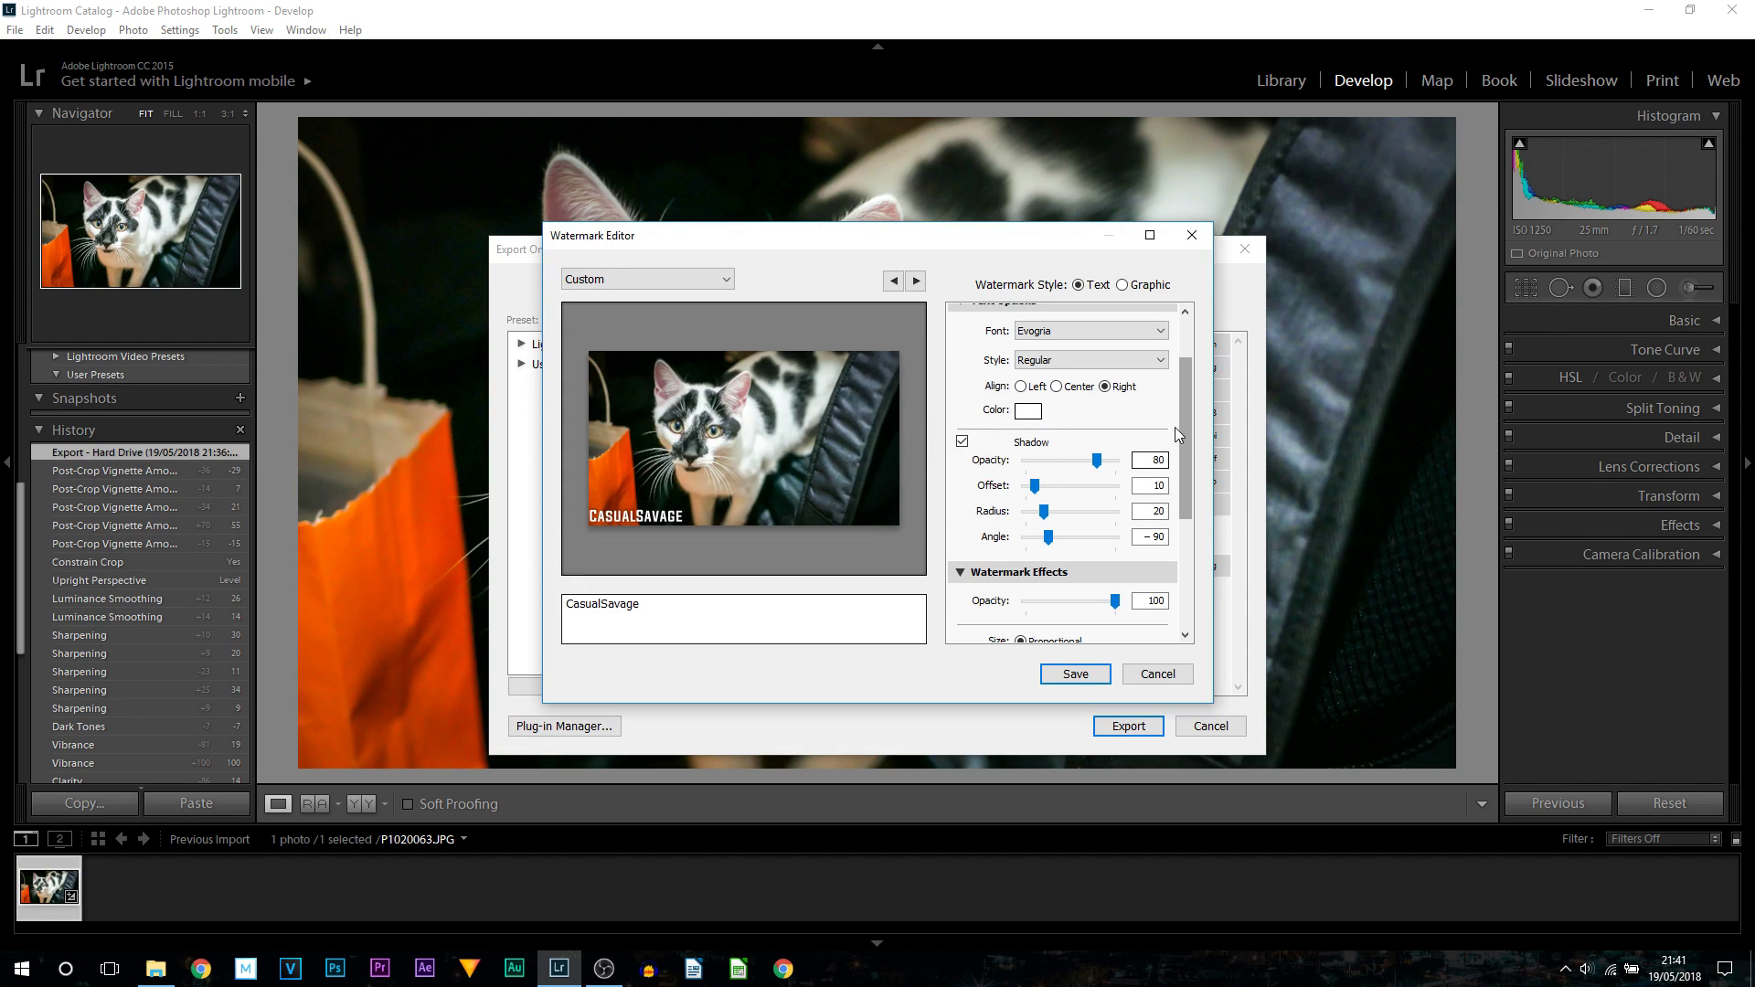
{"action": "scroll", "coordinate": [1187, 419], "scroll_direction": "up", "scroll_amount": 2}
{"action": "scroll", "coordinate": [1200, 396], "scroll_direction": "up", "scroll_amount": 1}
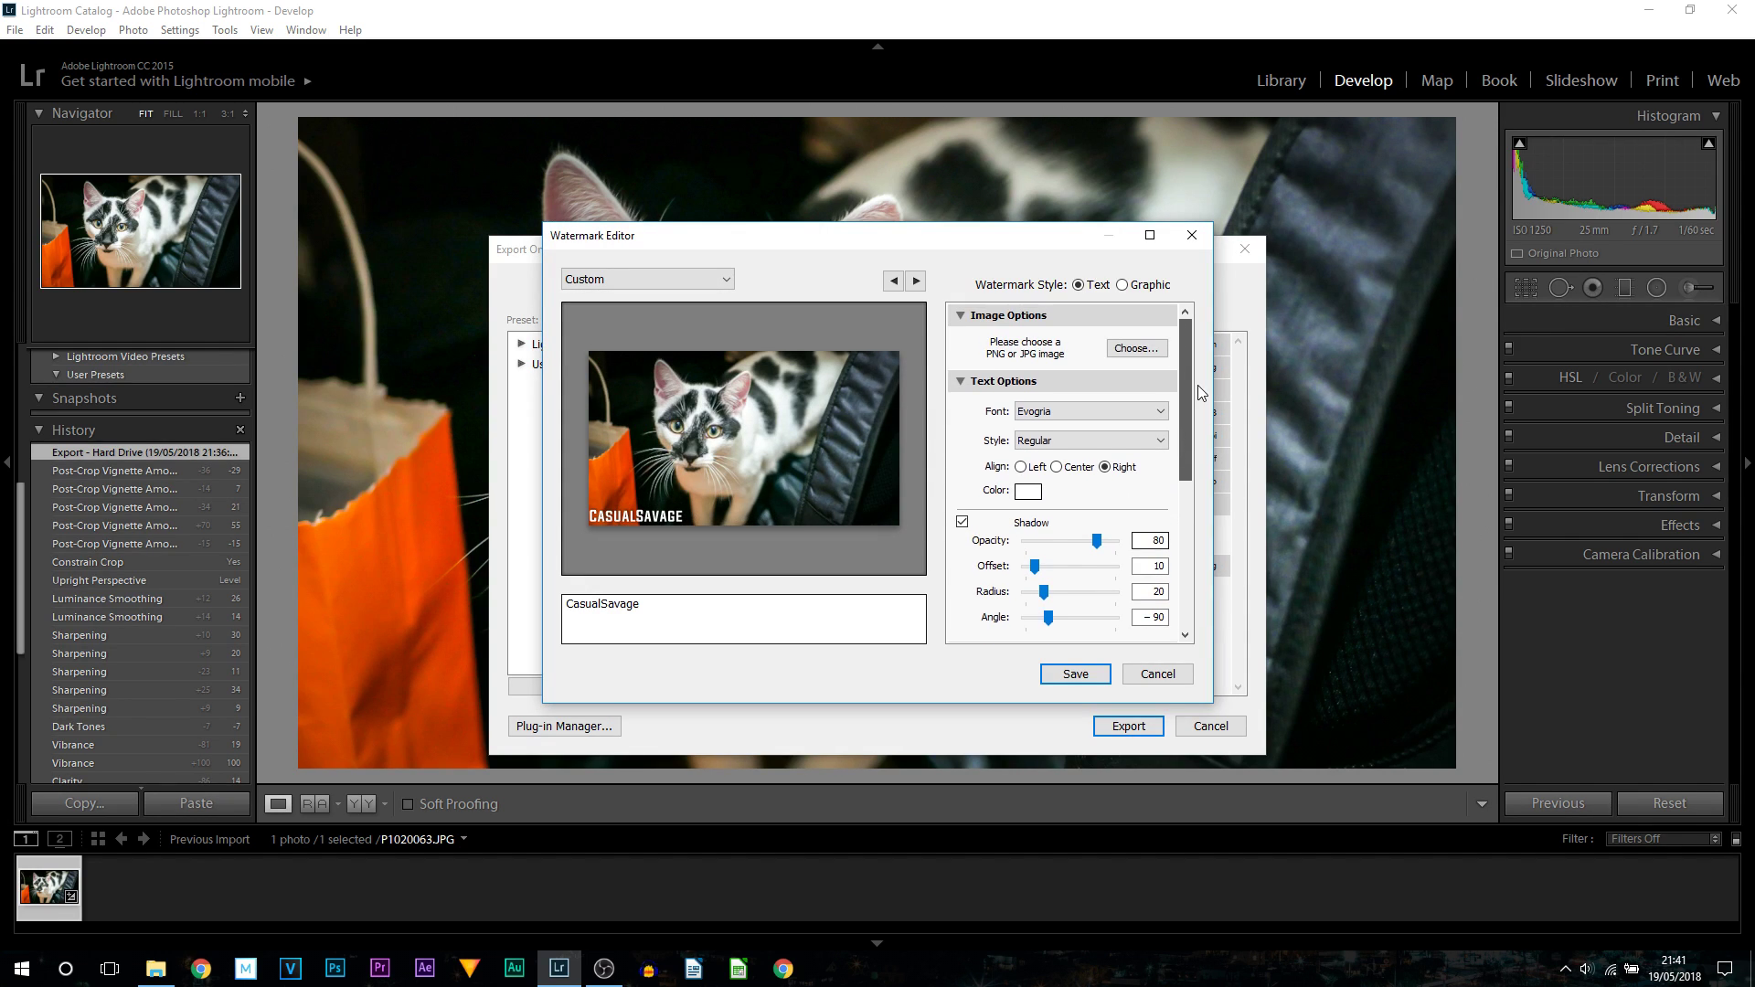
{"action": "left_click_drag", "start_coordinate": [1188, 386], "coordinate": [1180, 396]}
{"action": "scroll", "coordinate": [1181, 397], "scroll_direction": "down", "scroll_amount": 3}
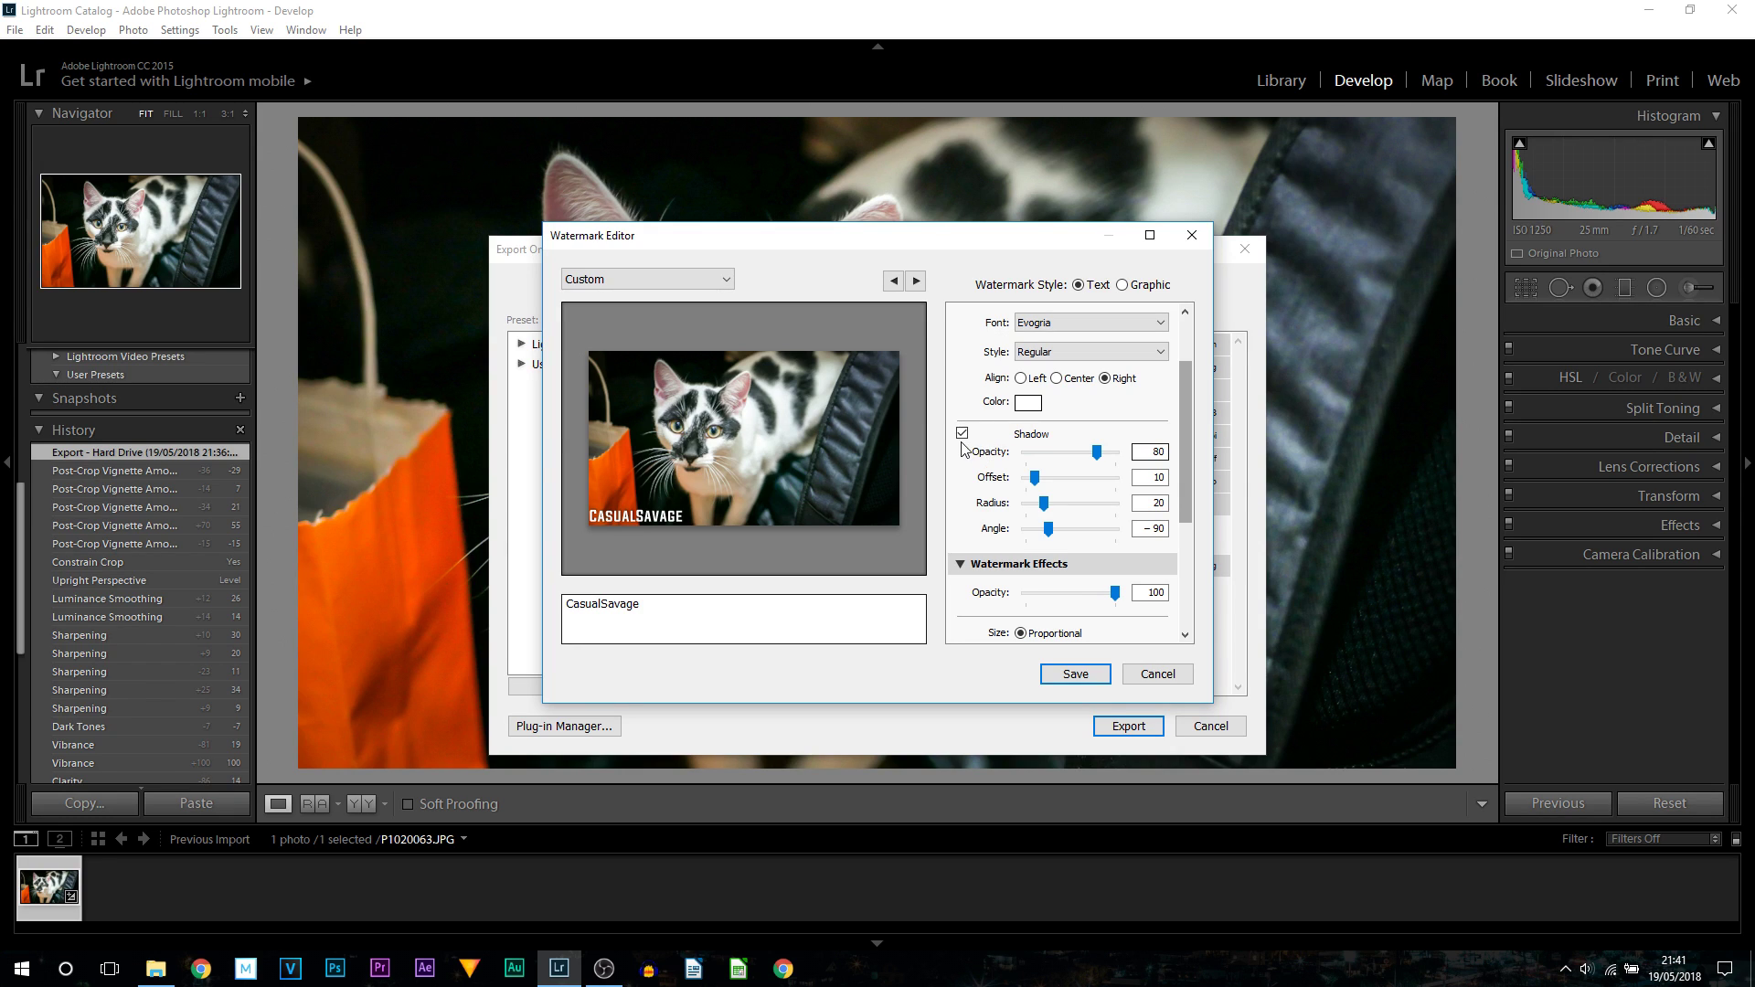
Turn off the text shadow and set watermark opacity to 40
{"action": "left_click", "coordinate": [962, 432]}
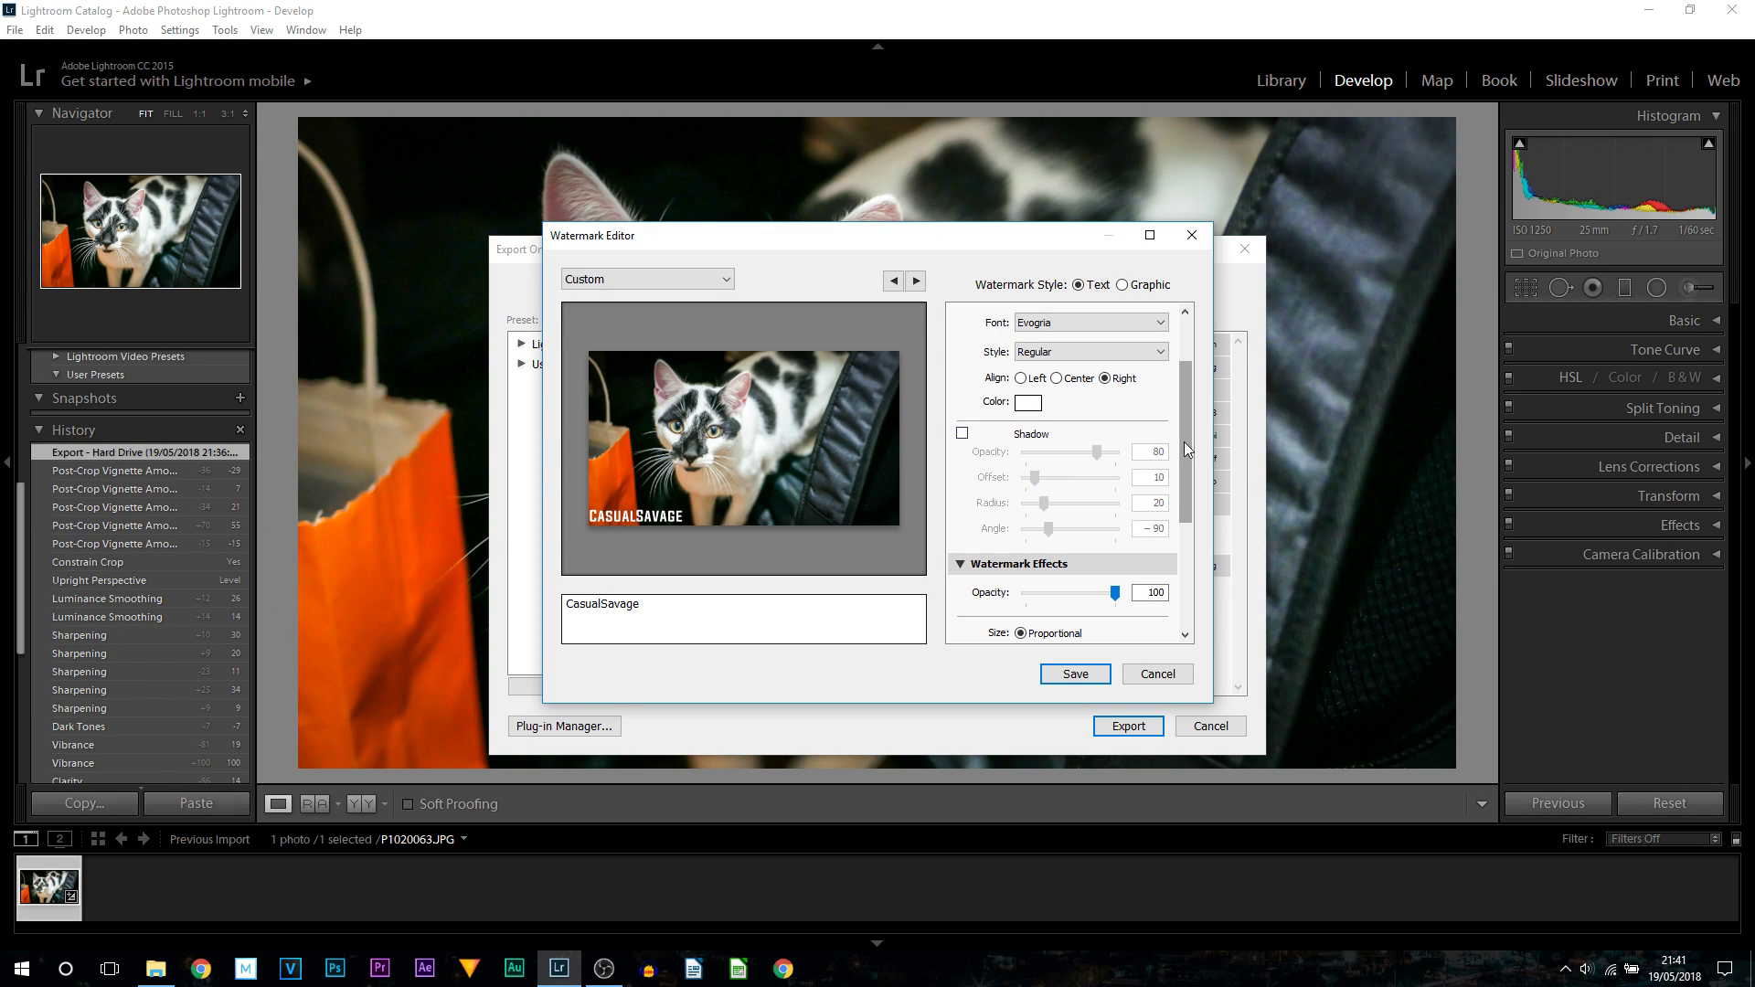
{"action": "left_click_drag", "start_coordinate": [1183, 441], "coordinate": [1196, 546]}
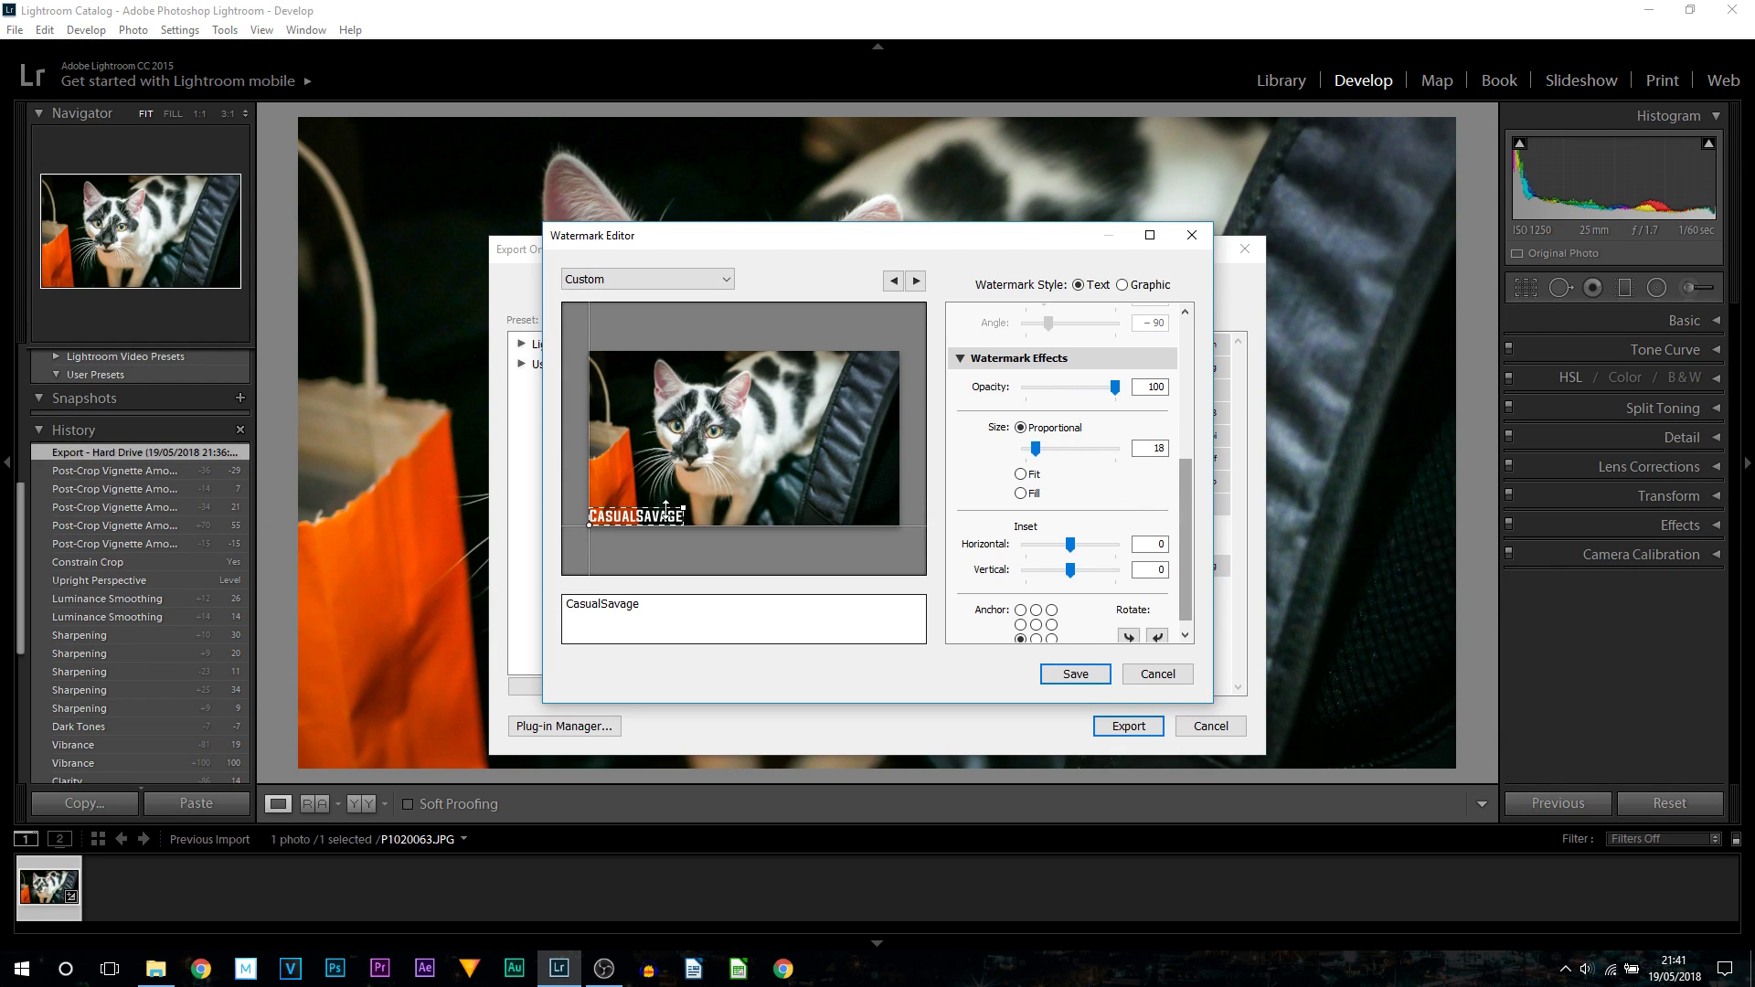
{"action": "left_click", "coordinate": [1151, 386]}
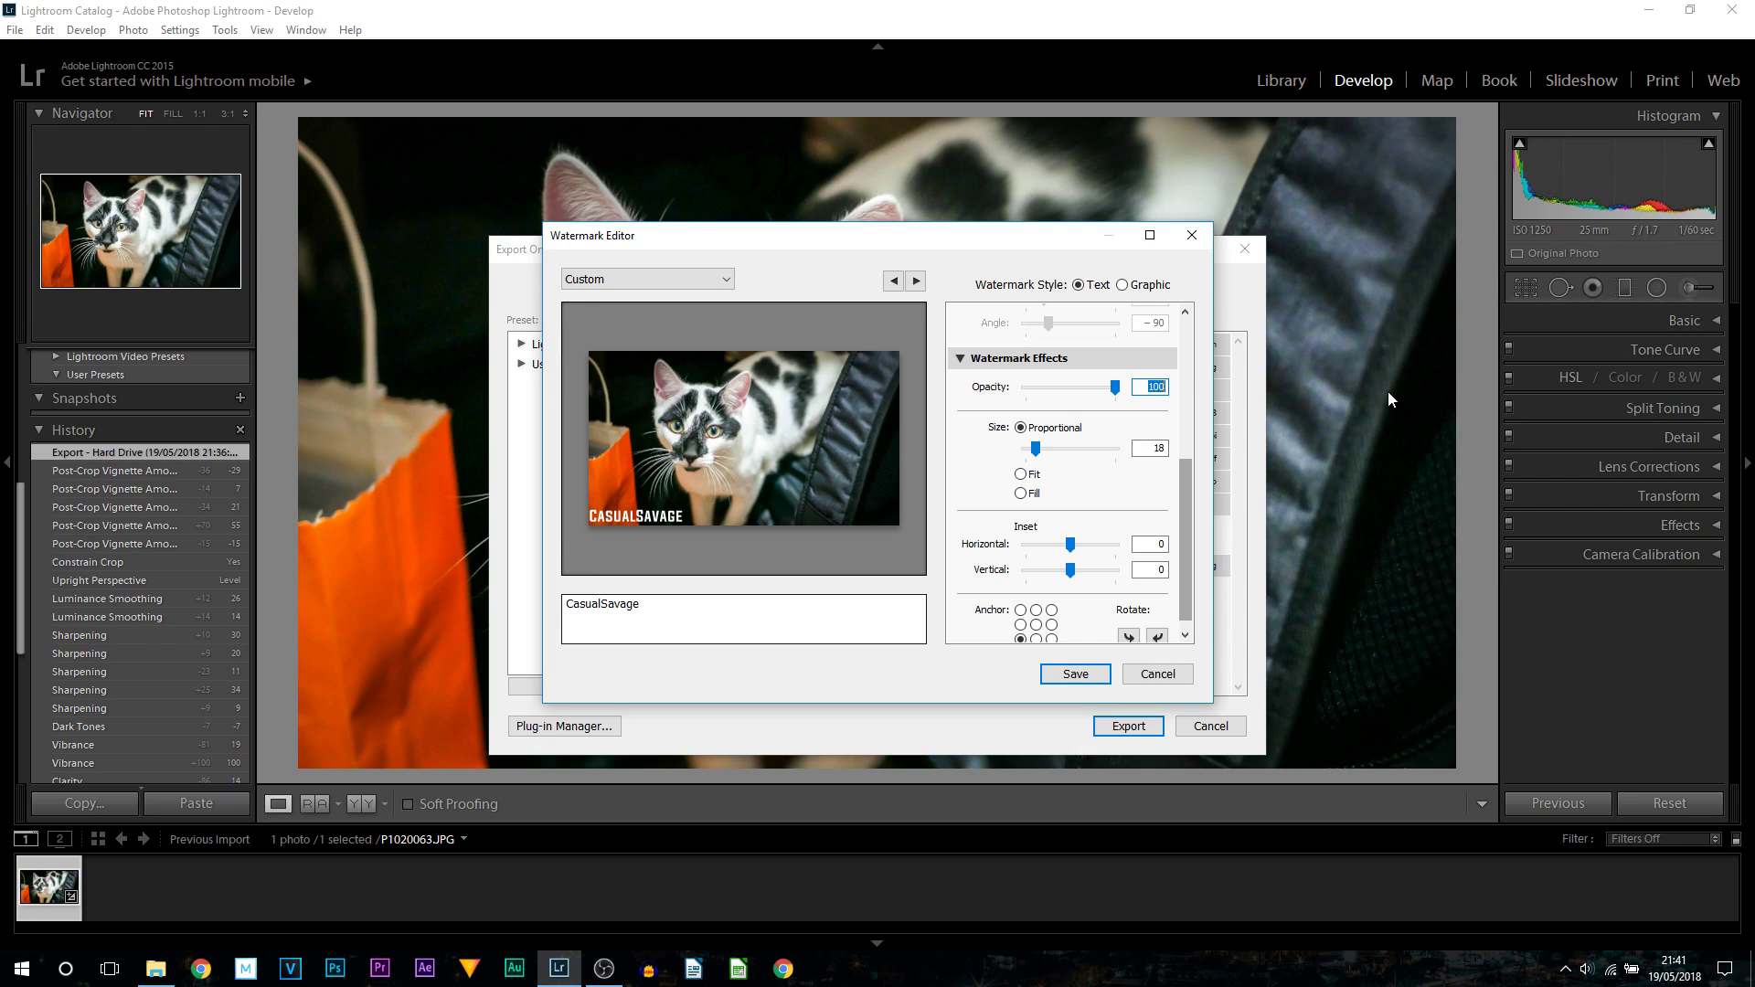
{"action": "type", "text": "40"}
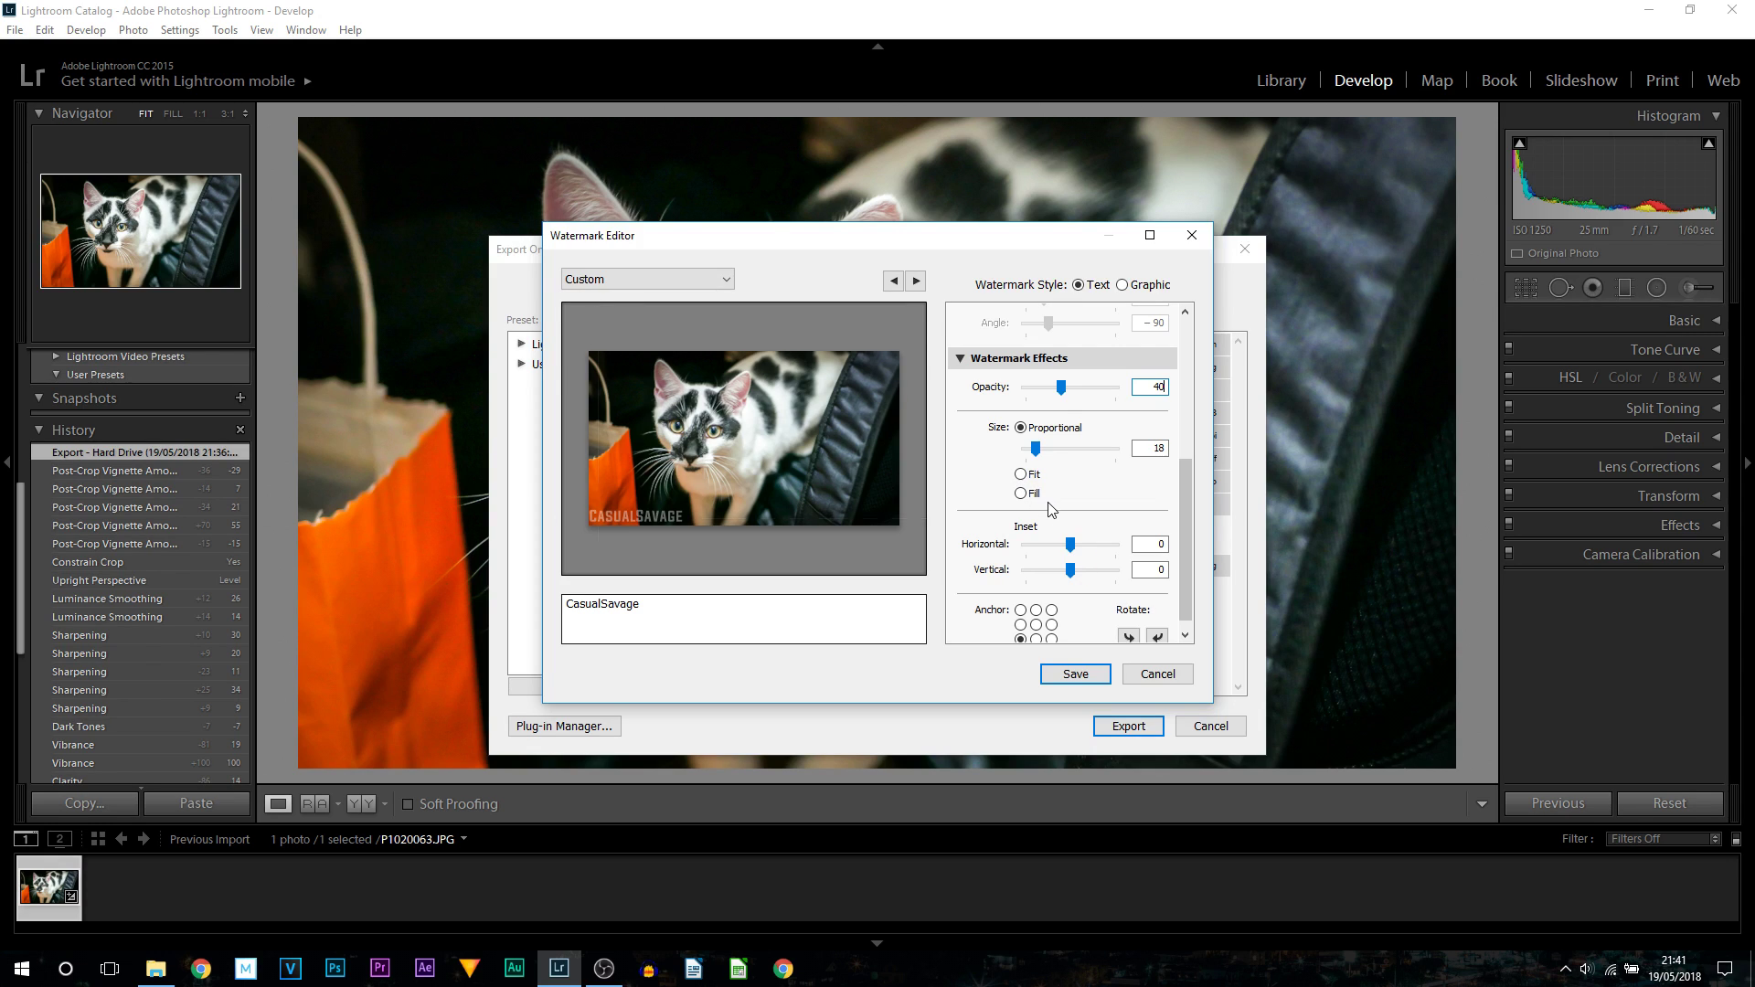
Anchor the watermark bottom-left with a 4/3 inset, then open New Preset
{"action": "scroll", "coordinate": [1070, 549], "scroll_direction": "down", "scroll_amount": 3}
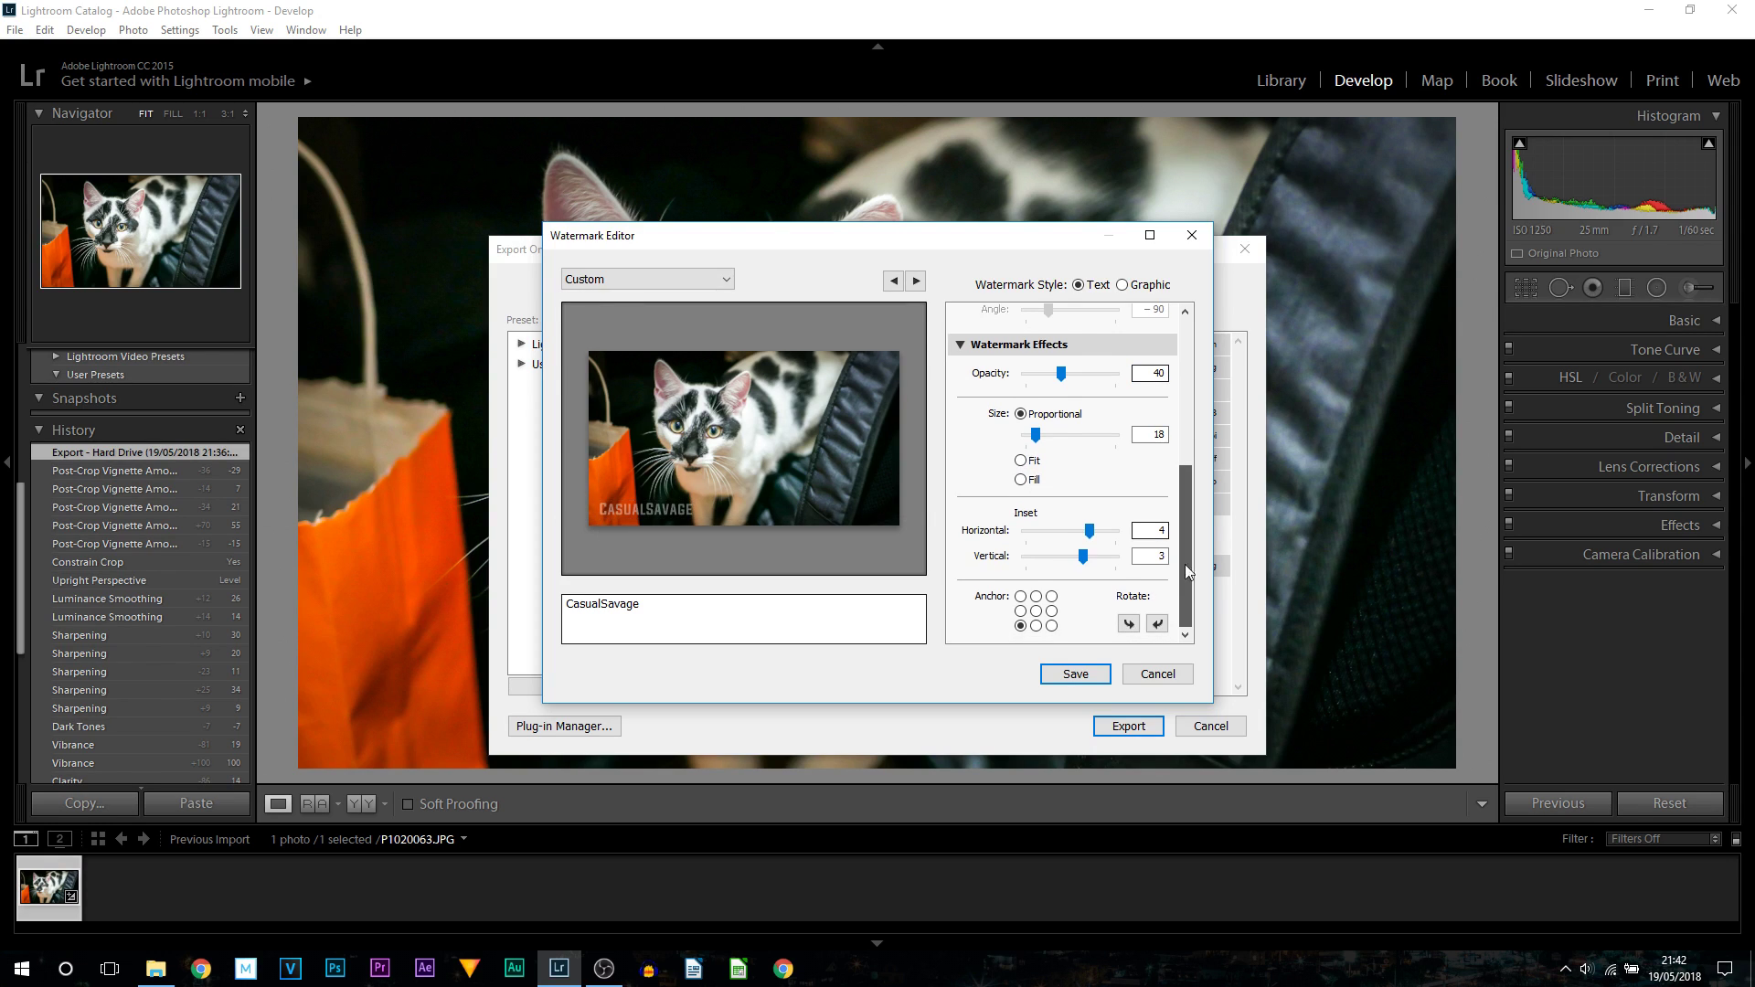
{"action": "left_click", "coordinate": [1036, 611]}
{"action": "left_click", "coordinate": [1051, 597]}
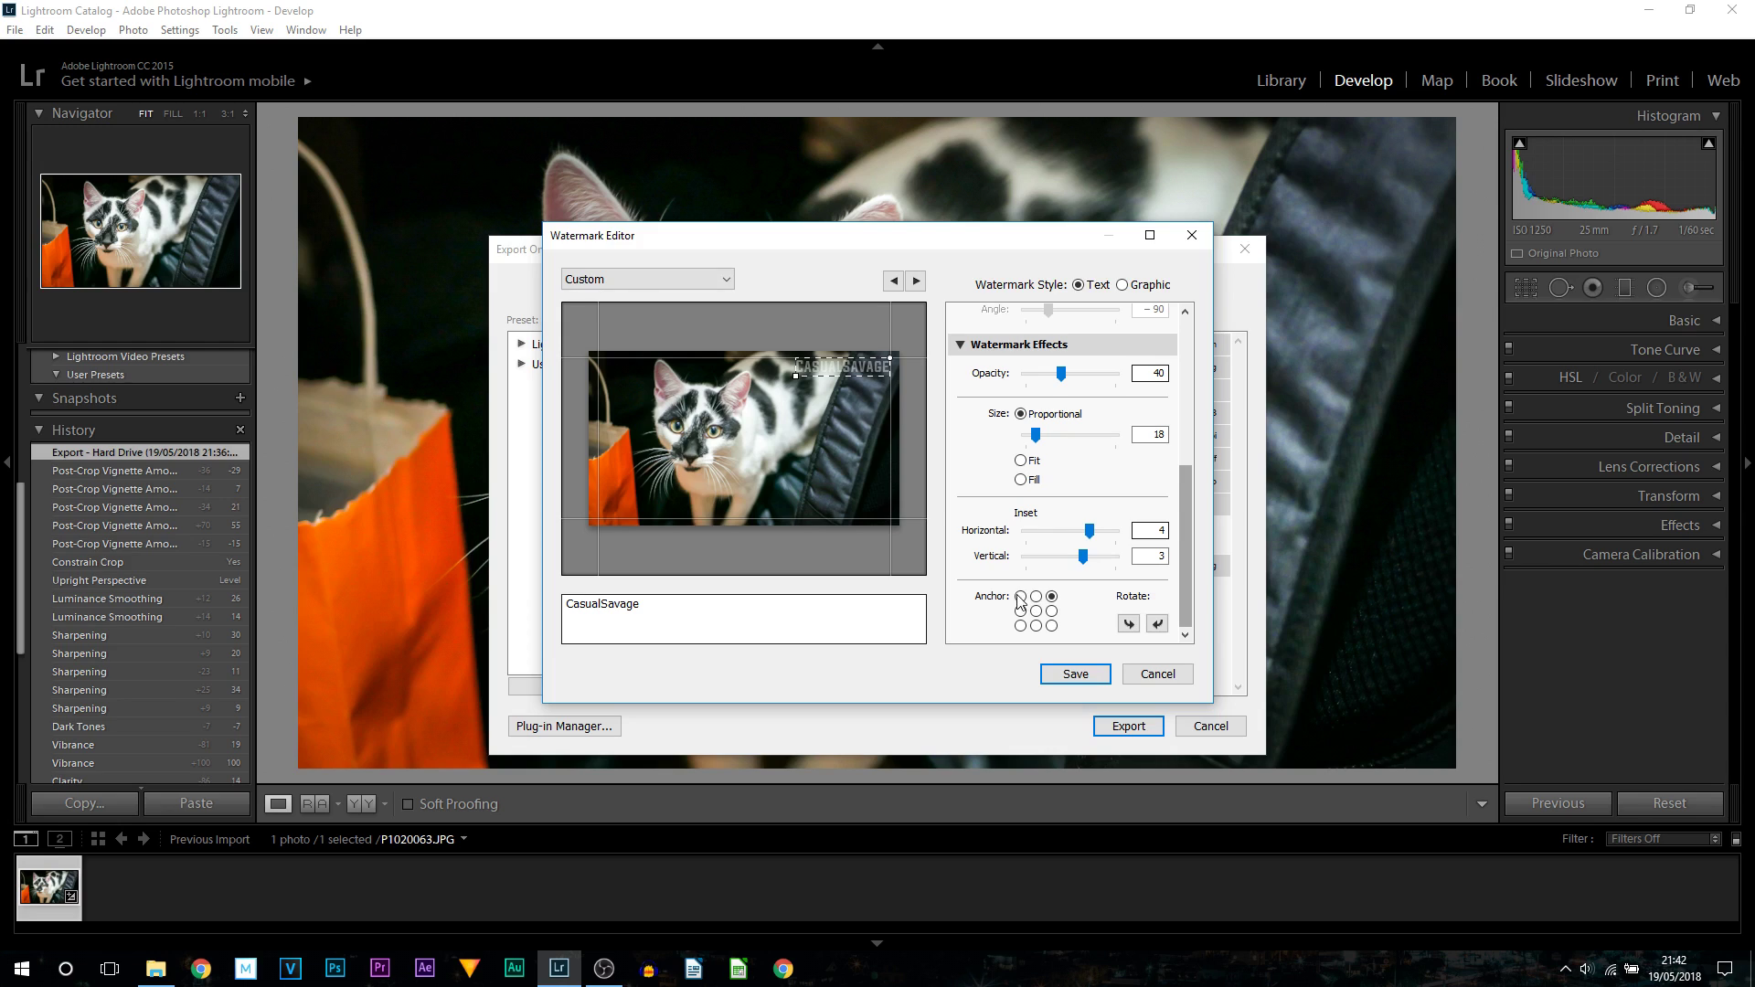
{"action": "left_click", "coordinate": [1021, 597]}
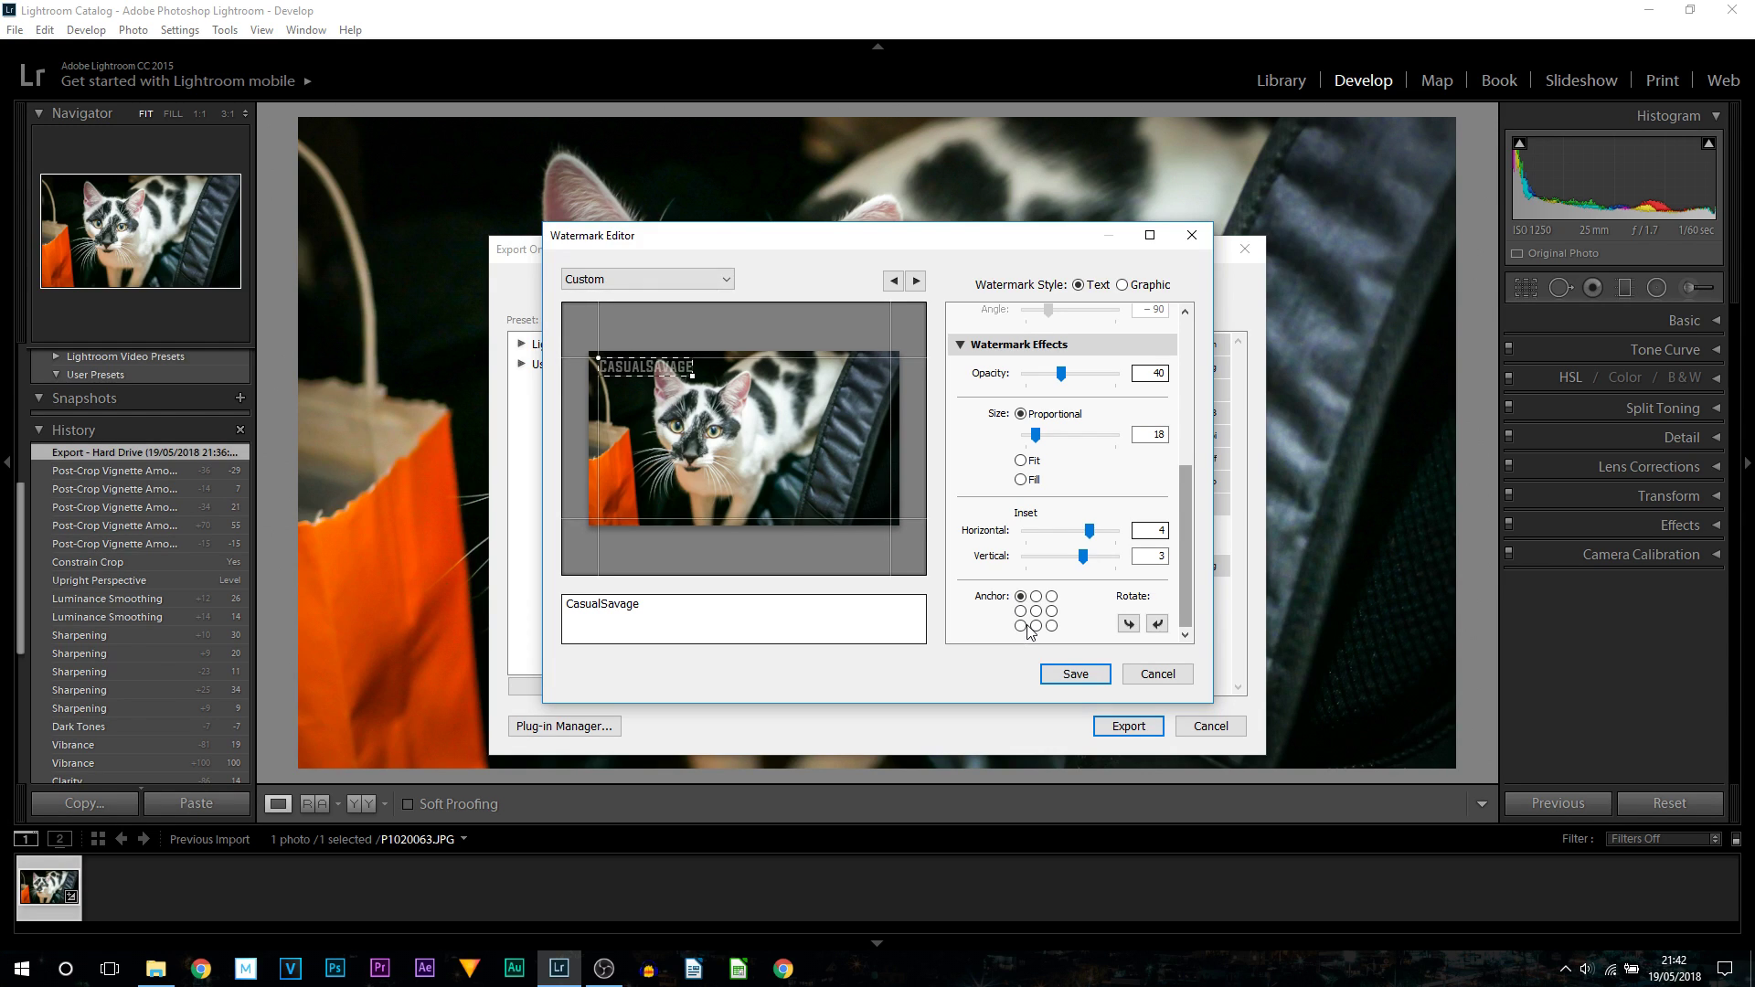
{"action": "left_click", "coordinate": [1021, 626]}
{"action": "left_click", "coordinate": [1052, 626]}
{"action": "left_click", "coordinate": [1036, 626]}
{"action": "left_click", "coordinate": [1037, 597]}
{"action": "left_click", "coordinate": [1021, 611]}
{"action": "left_click", "coordinate": [1021, 626]}
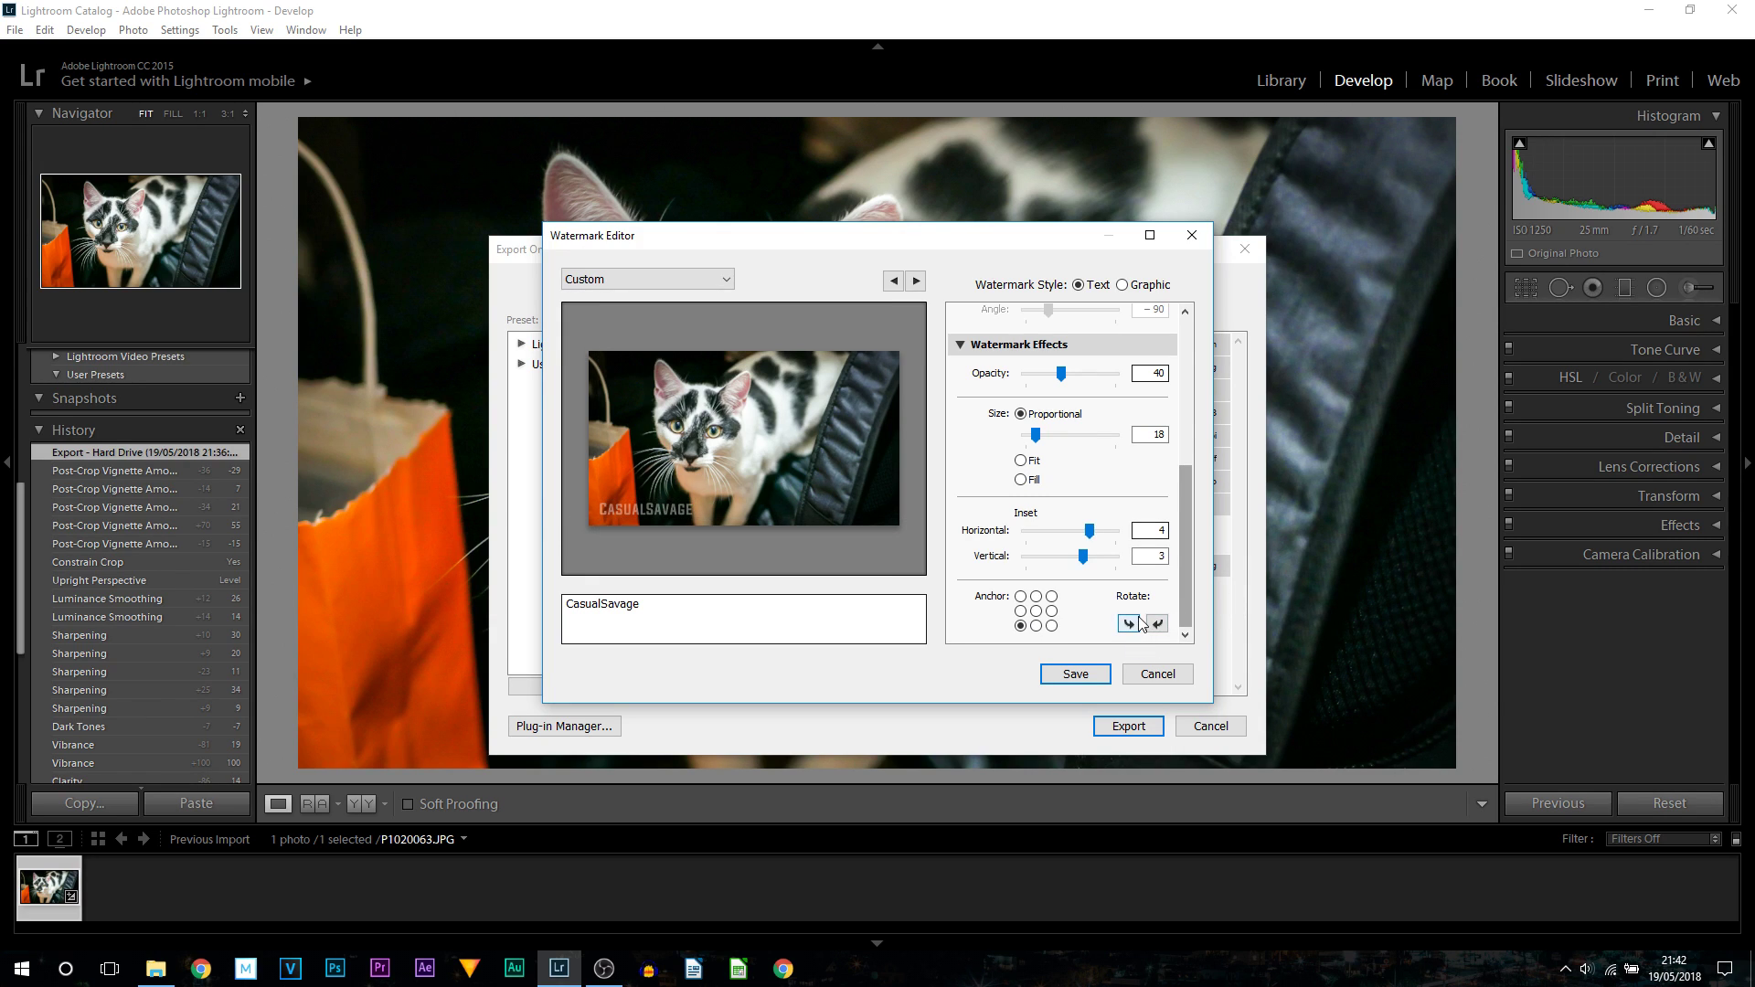
{"action": "left_click_drag", "start_coordinate": [1187, 578], "coordinate": [1234, 407]}
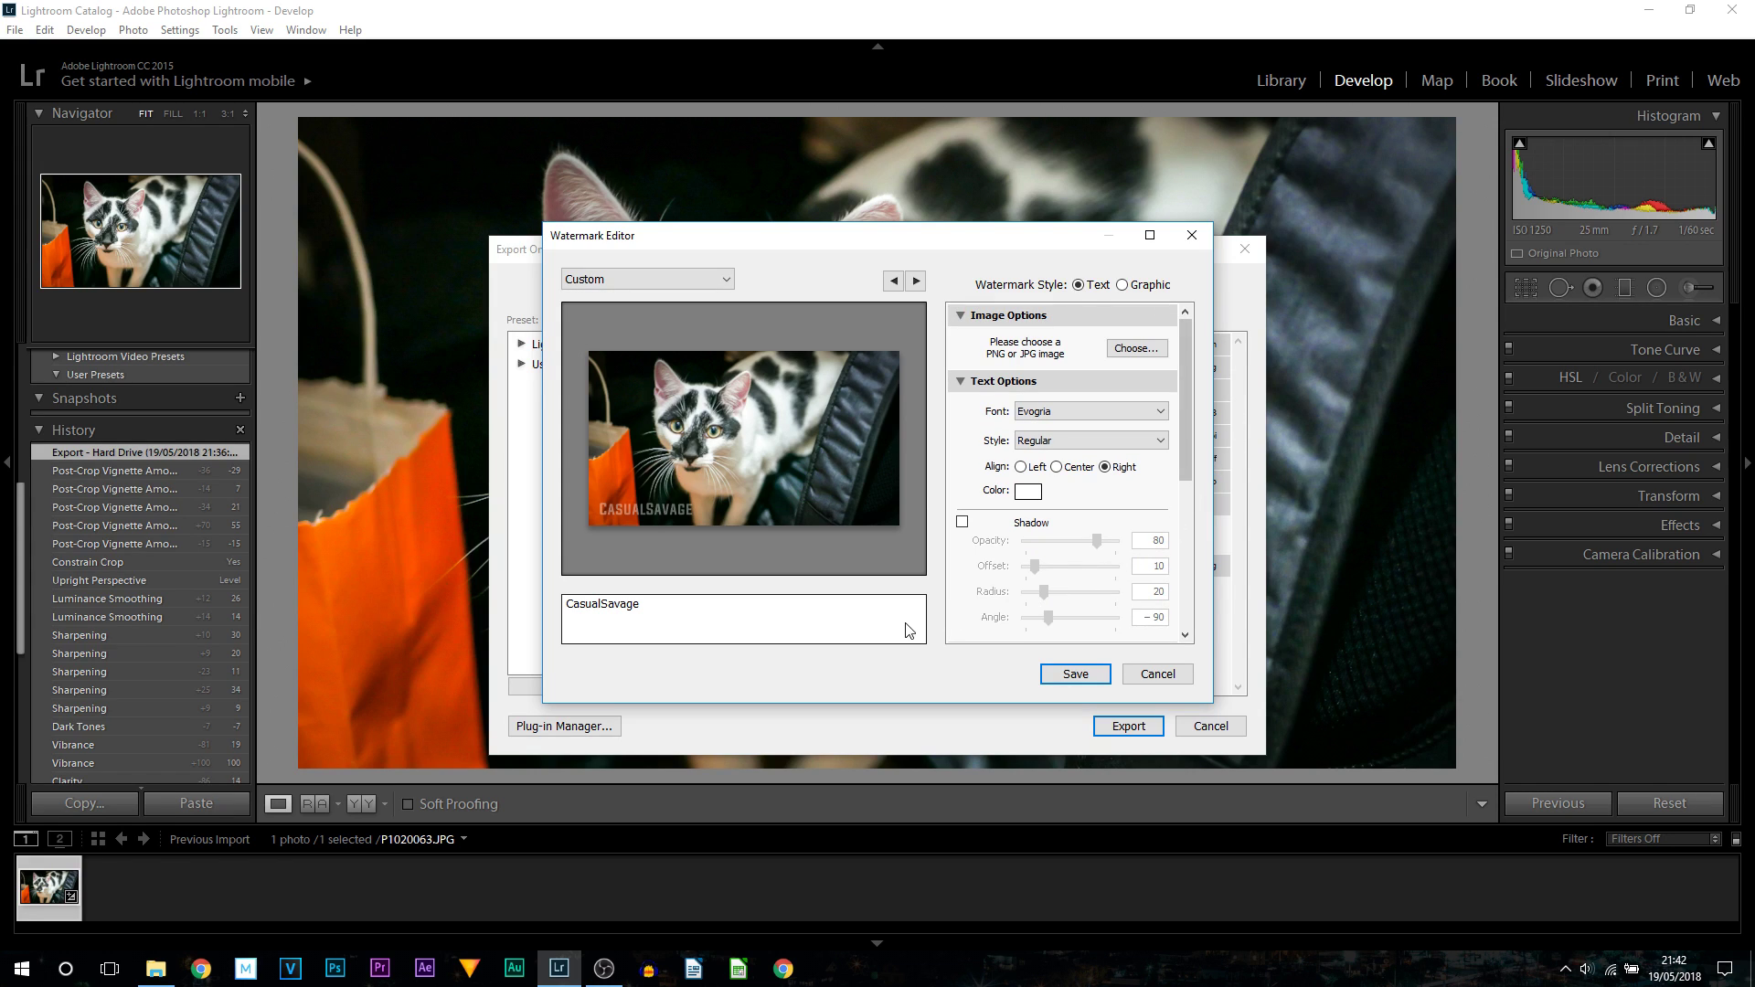
{"action": "mouse_move", "coordinate": [658, 519]}
{"action": "left_click", "coordinate": [1075, 675]}
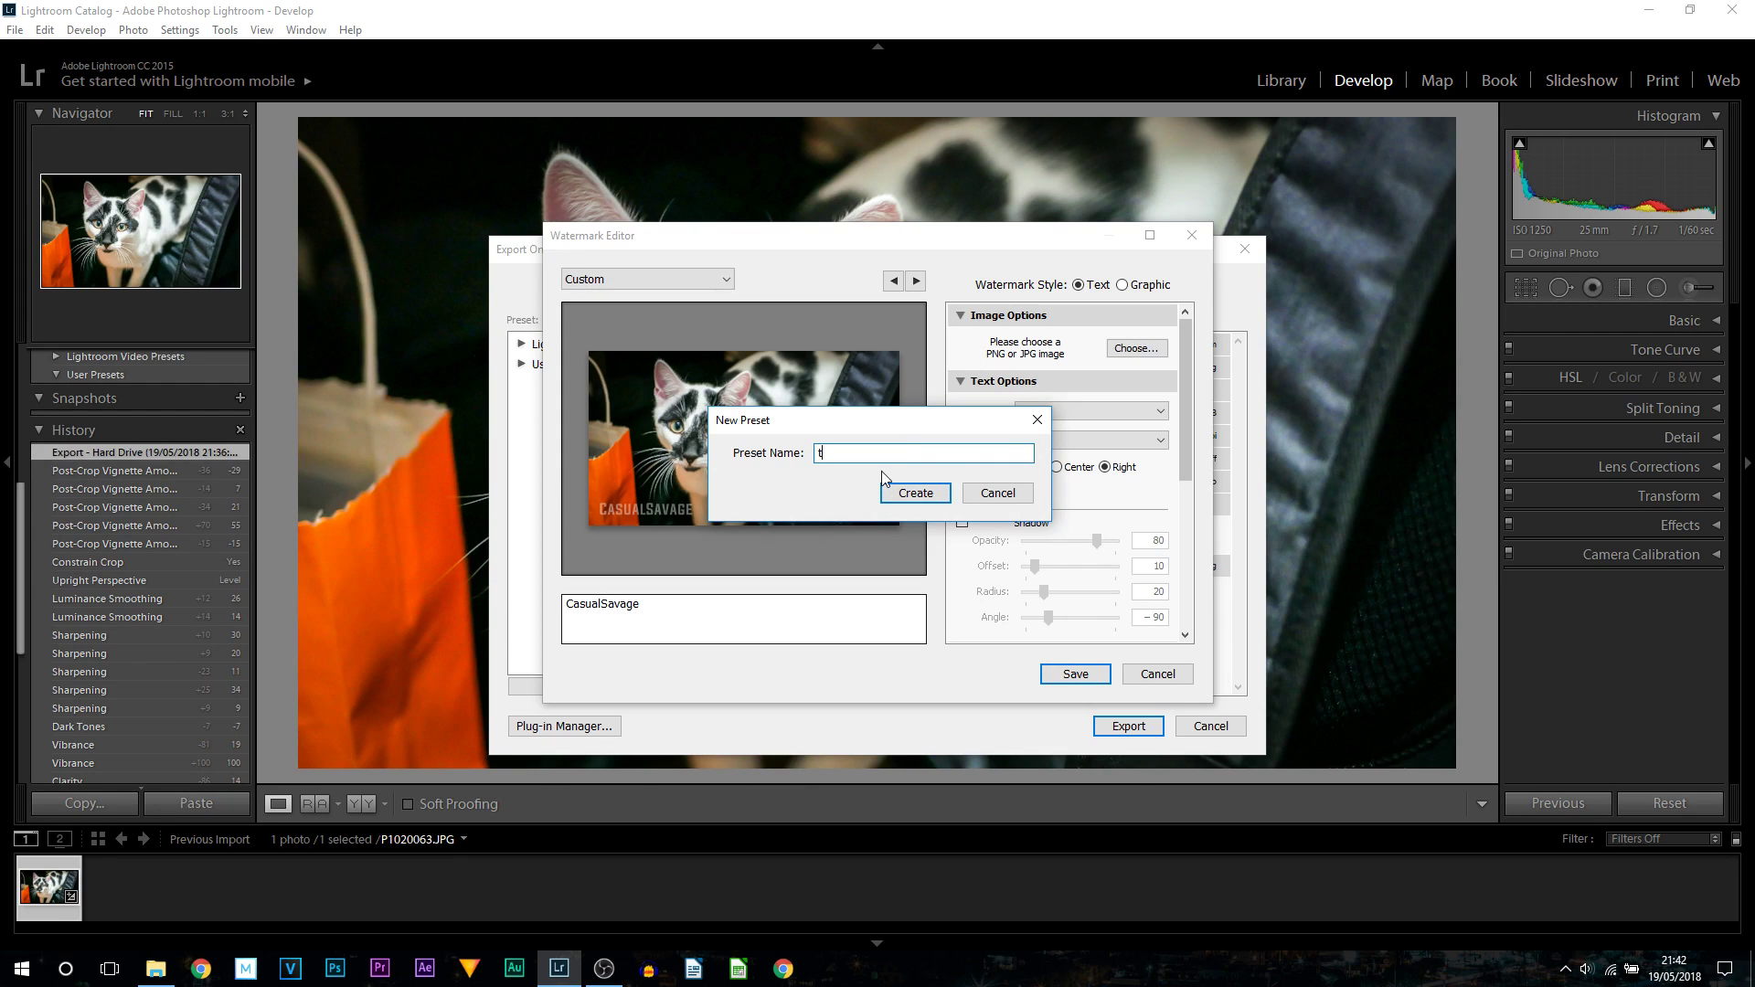
Save the CasualSavage text watermark as a preset named Text
{"action": "key", "text": "BackSpace"}
{"action": "type", "text": "Tex"}
{"action": "left_click", "coordinate": [919, 494]}
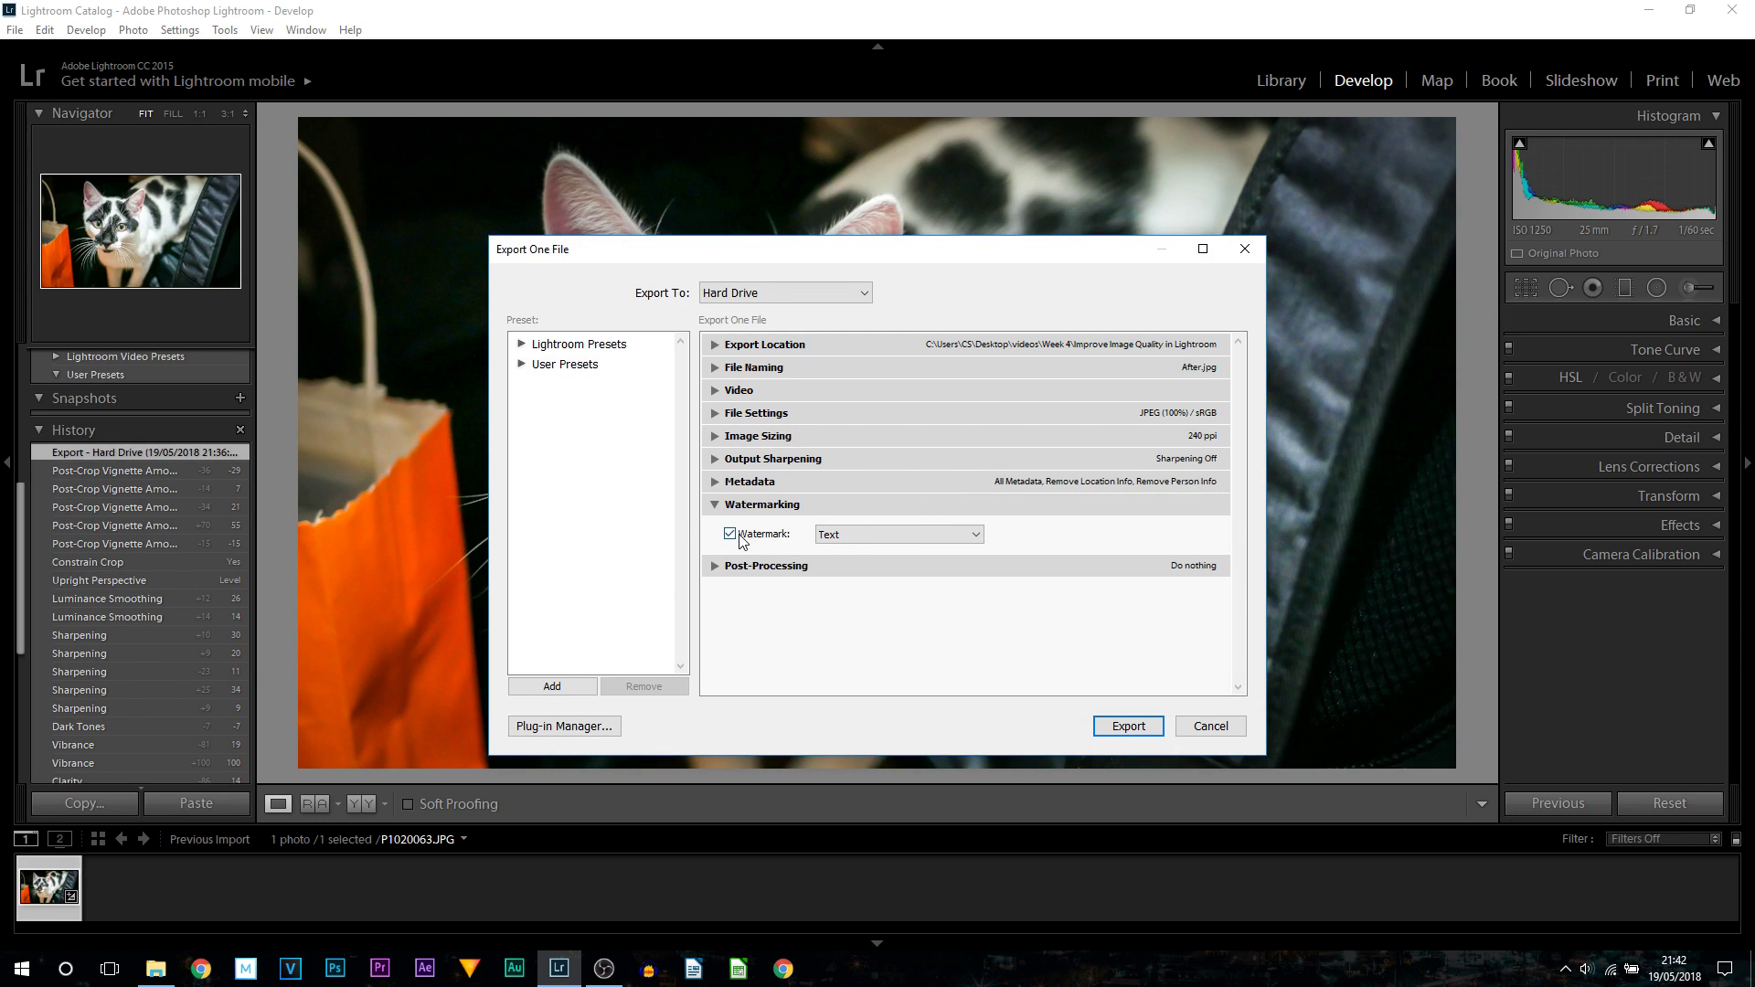
Switch the watermark to the CS Logo PNG graphic and enlarge it
{"action": "left_click", "coordinate": [845, 537]}
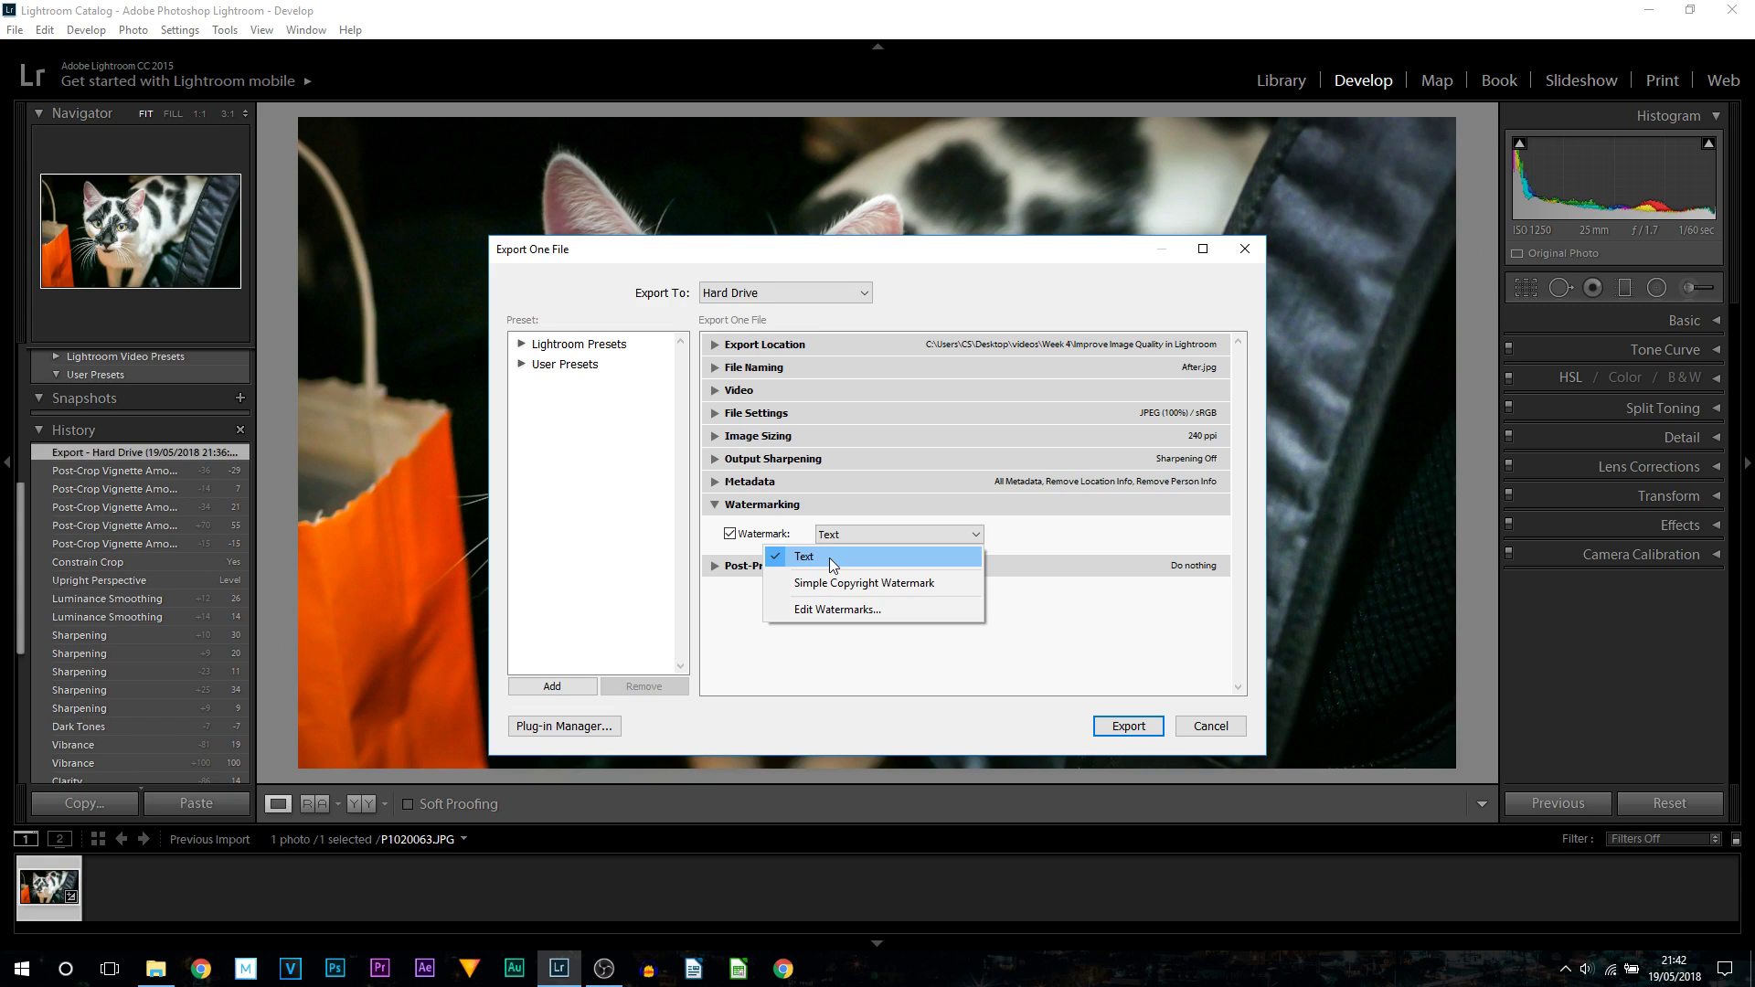
{"action": "left_click", "coordinate": [901, 605]}
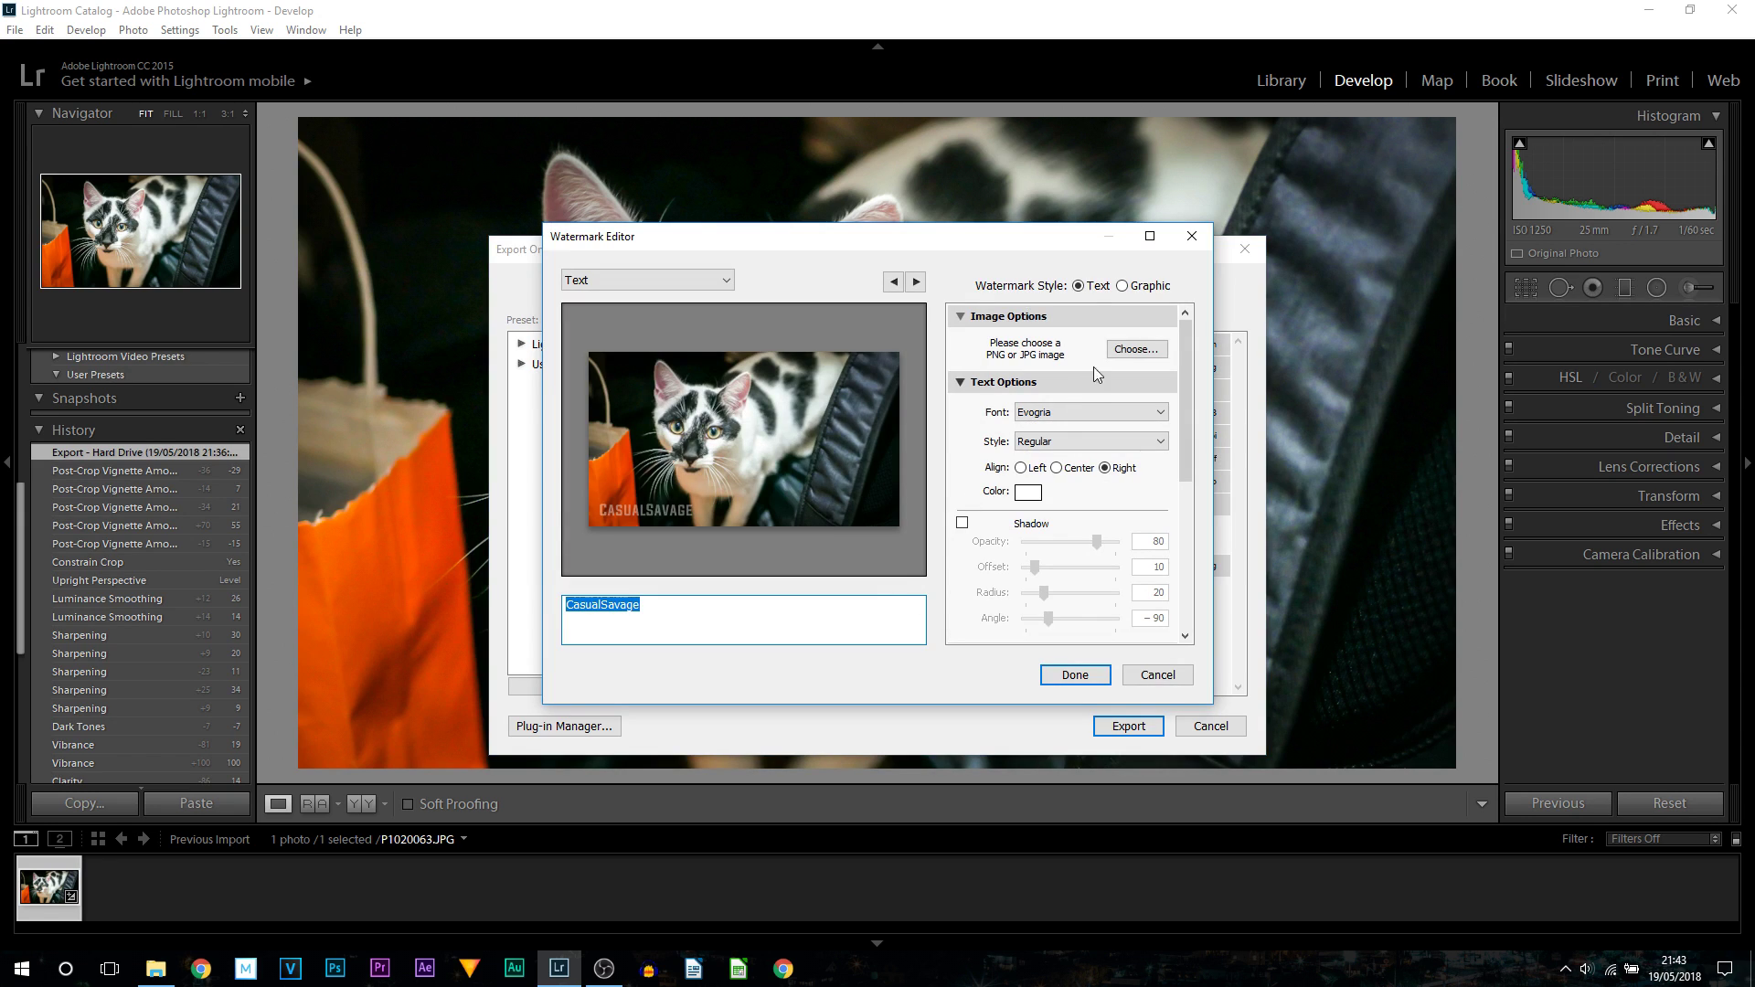
{"action": "left_click", "coordinate": [1143, 287]}
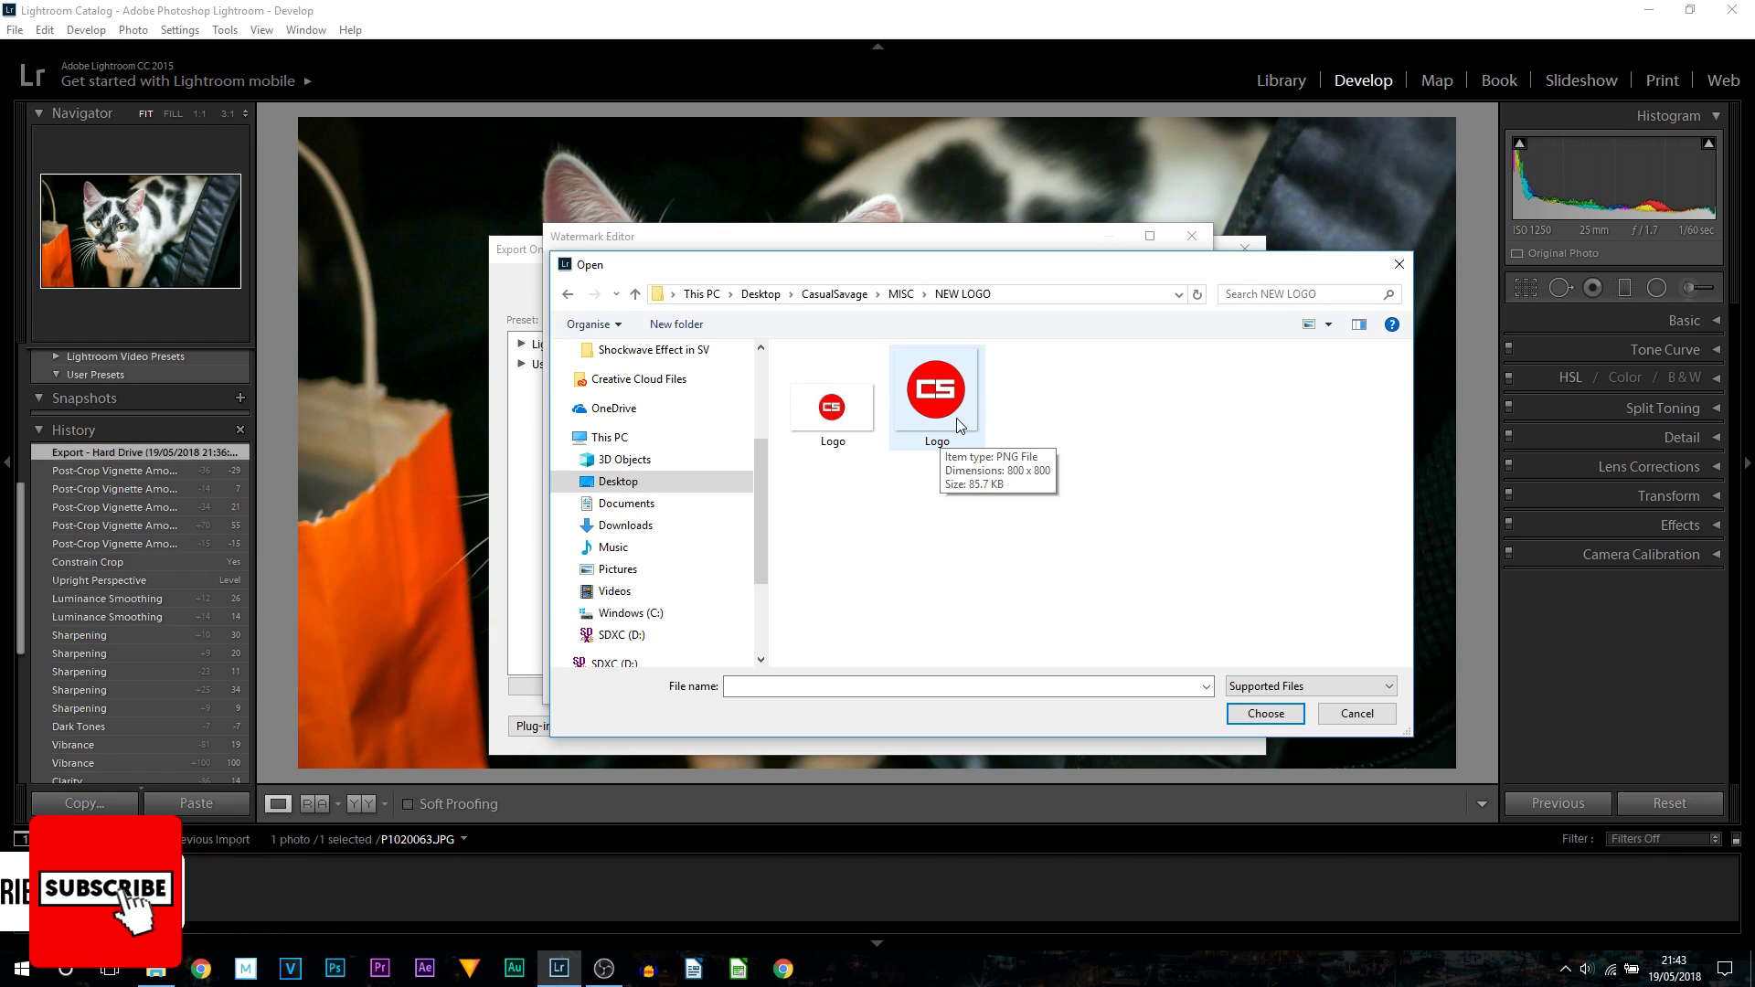
{"action": "left_click", "coordinate": [936, 413]}
{"action": "left_click", "coordinate": [1266, 712]}
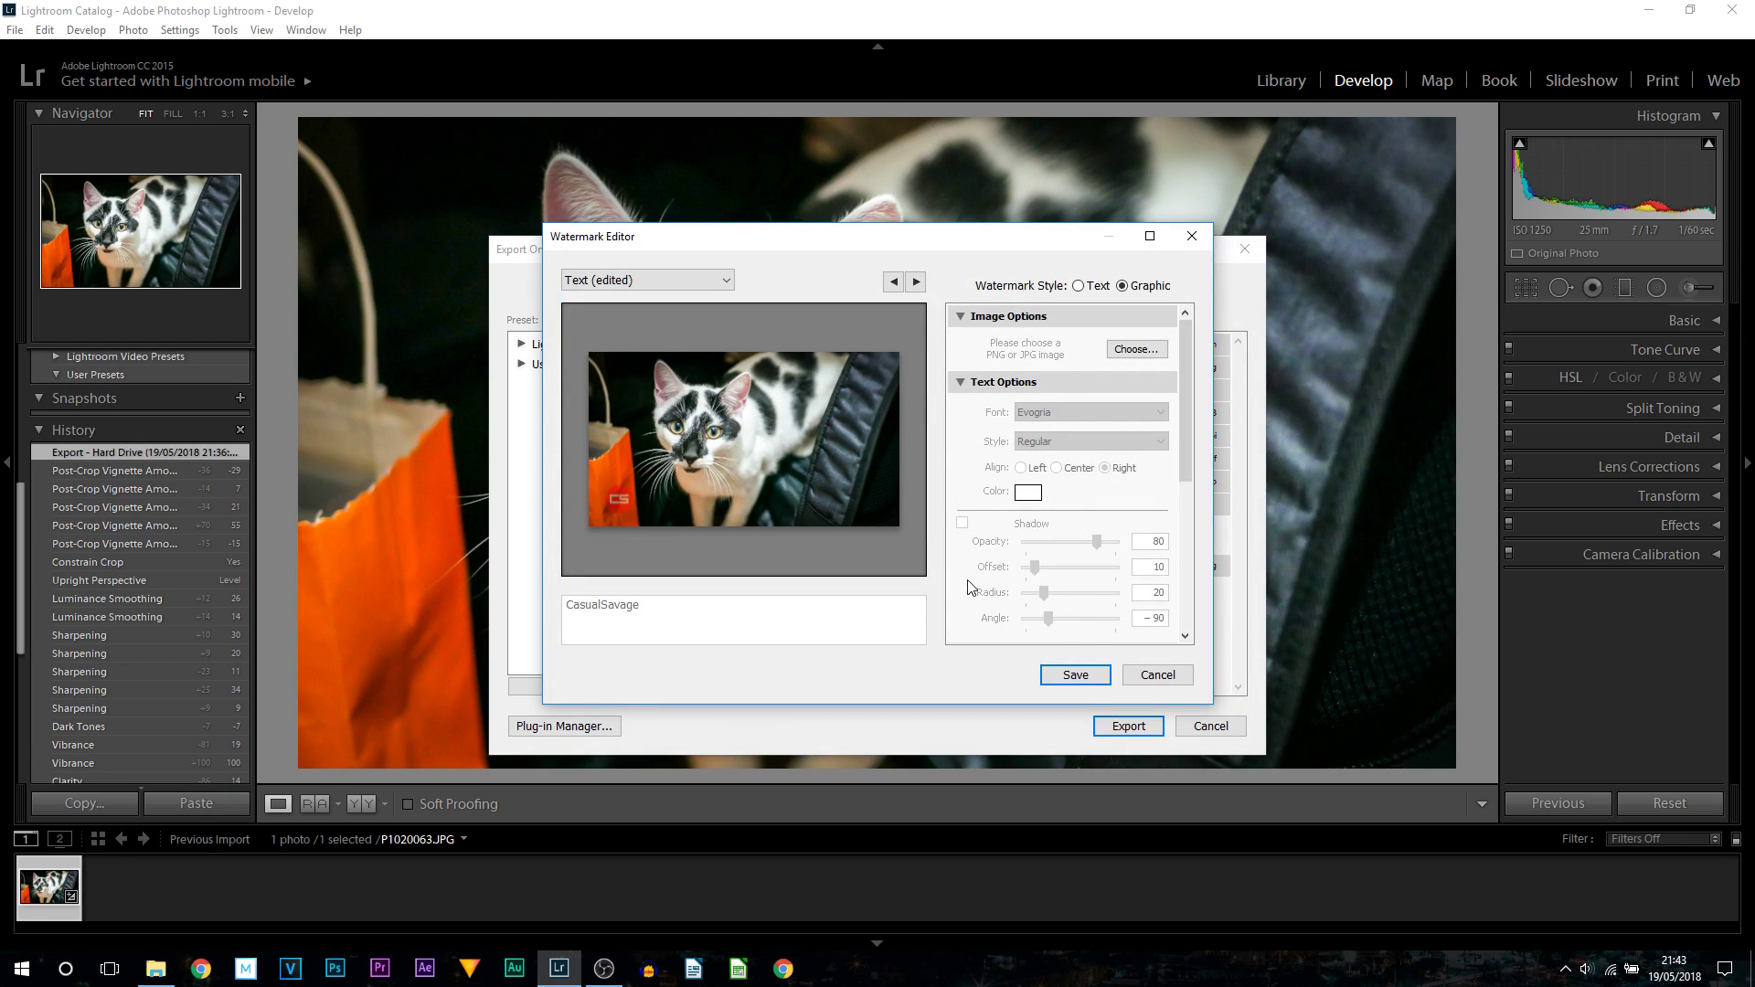
{"action": "mouse_move", "coordinate": [636, 495]}
{"action": "left_click_drag", "start_coordinate": [639, 482], "coordinate": [690, 451]}
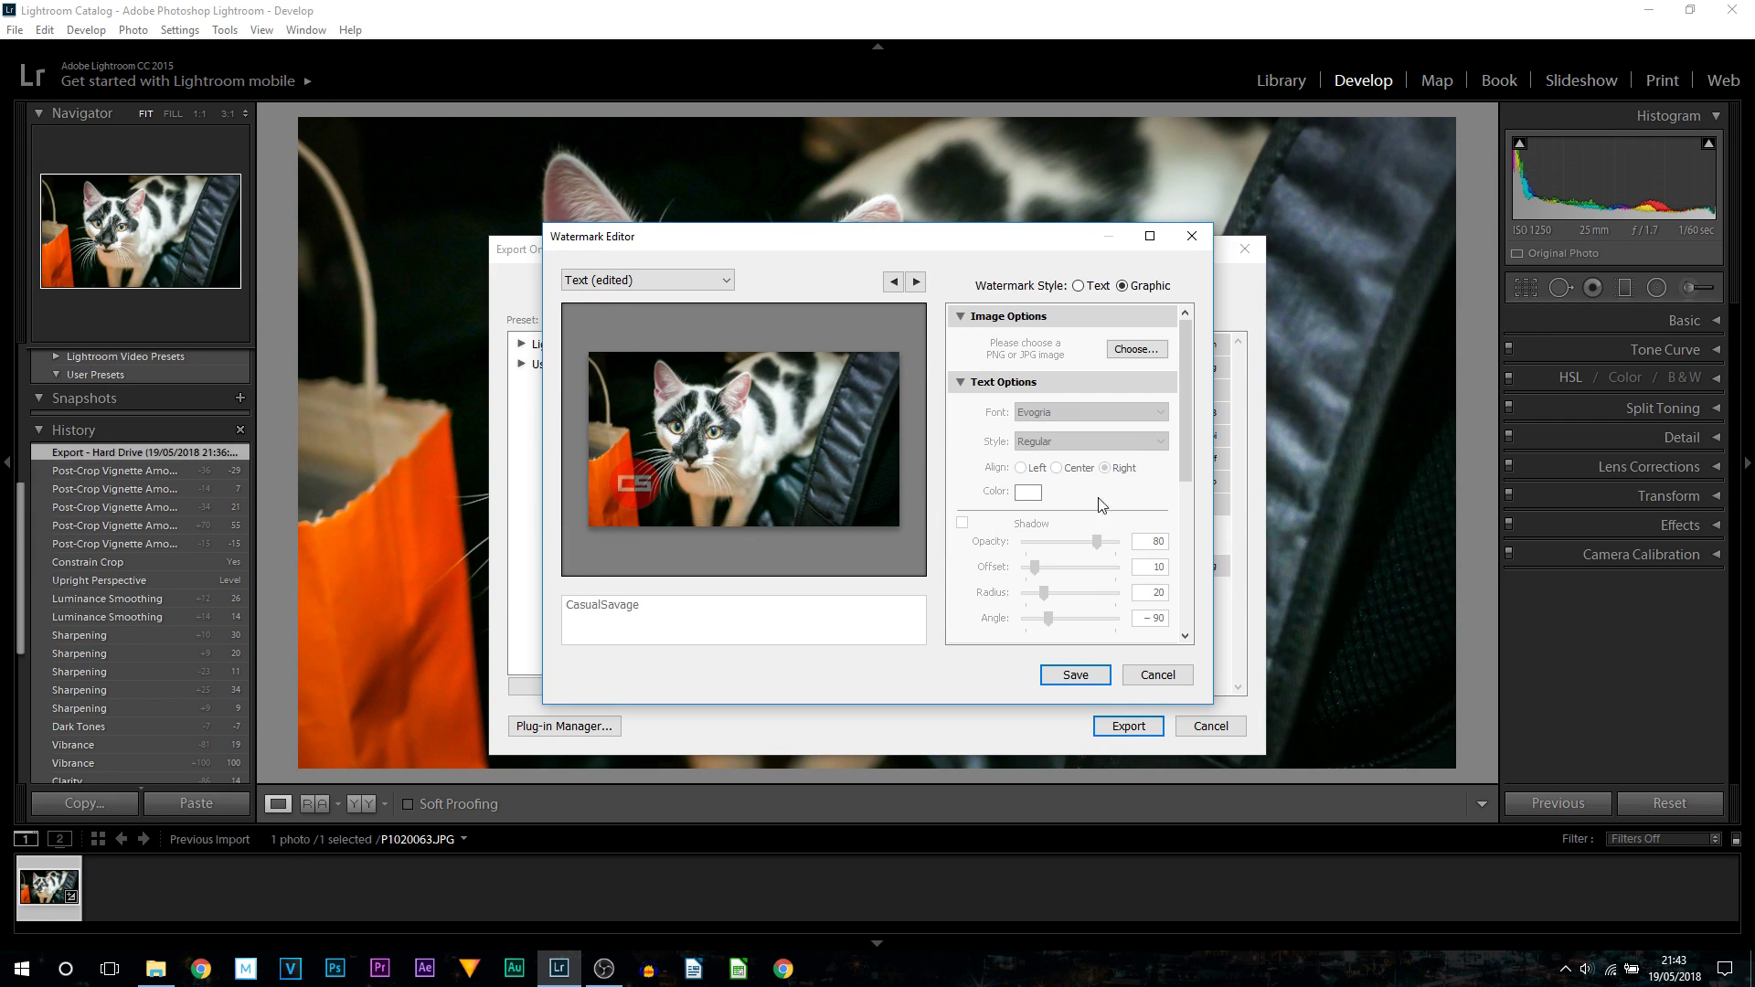
Set the CS logo watermark to opacity 70 and size 27
{"action": "scroll", "coordinate": [1182, 431], "scroll_direction": "down", "scroll_amount": 1}
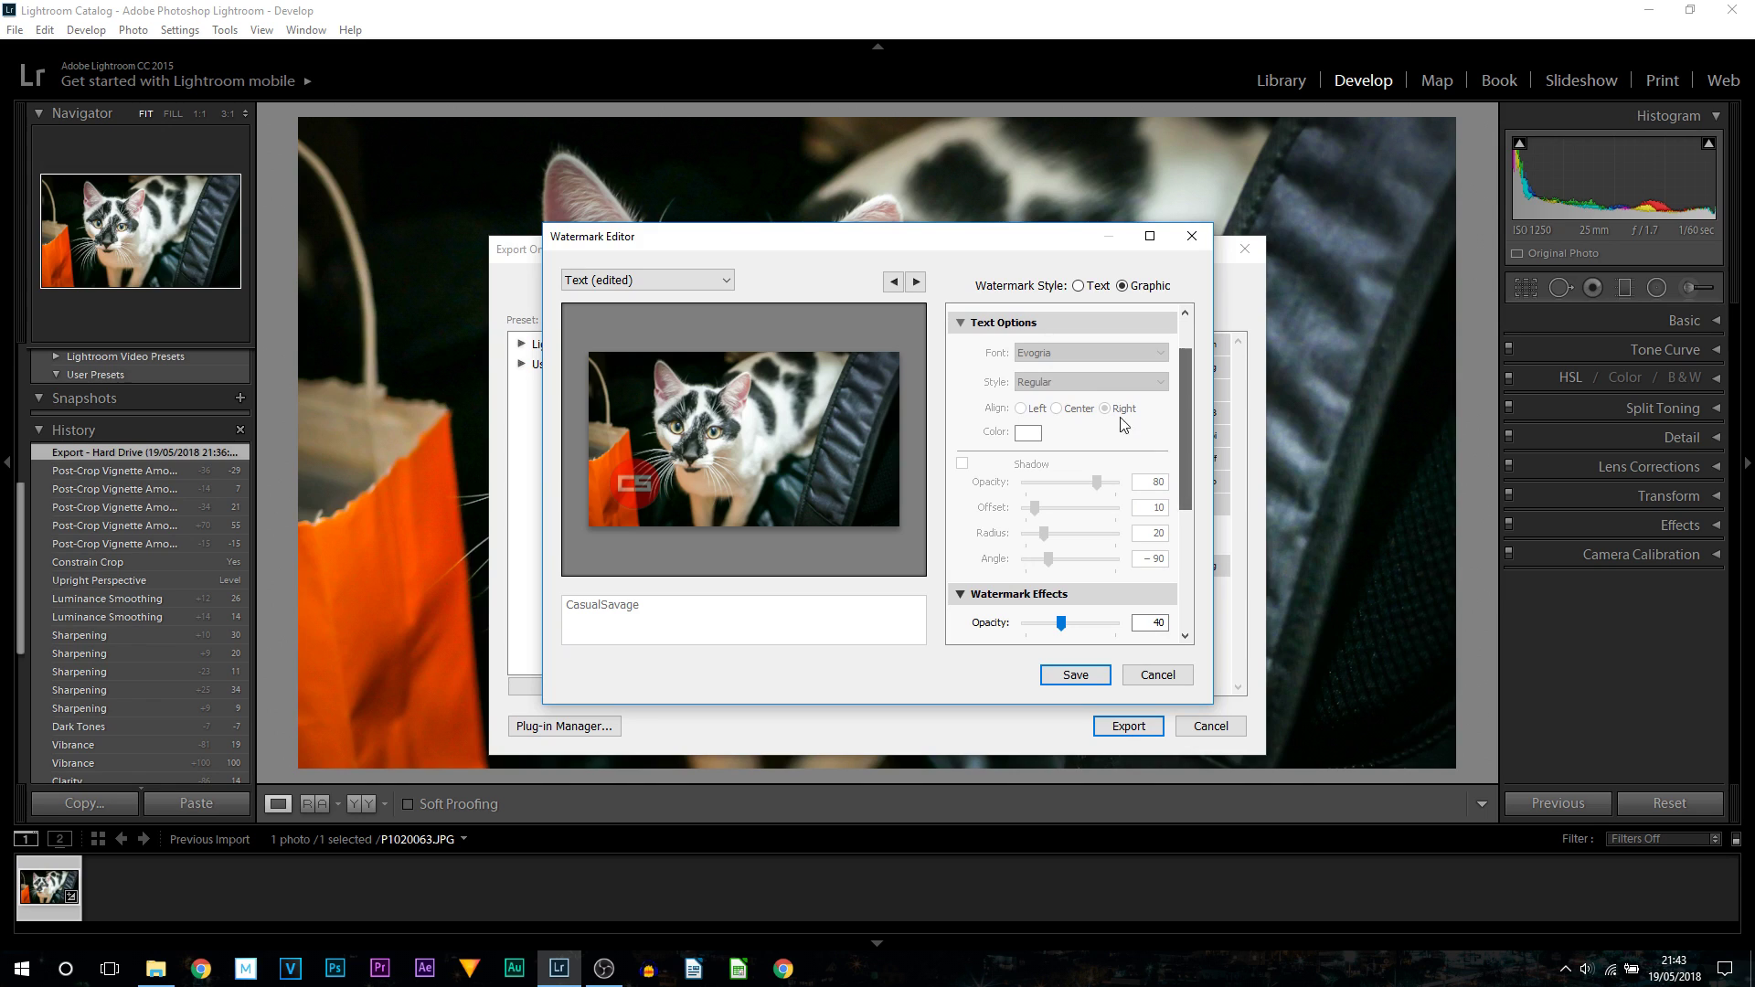
{"action": "left_click", "coordinate": [960, 323]}
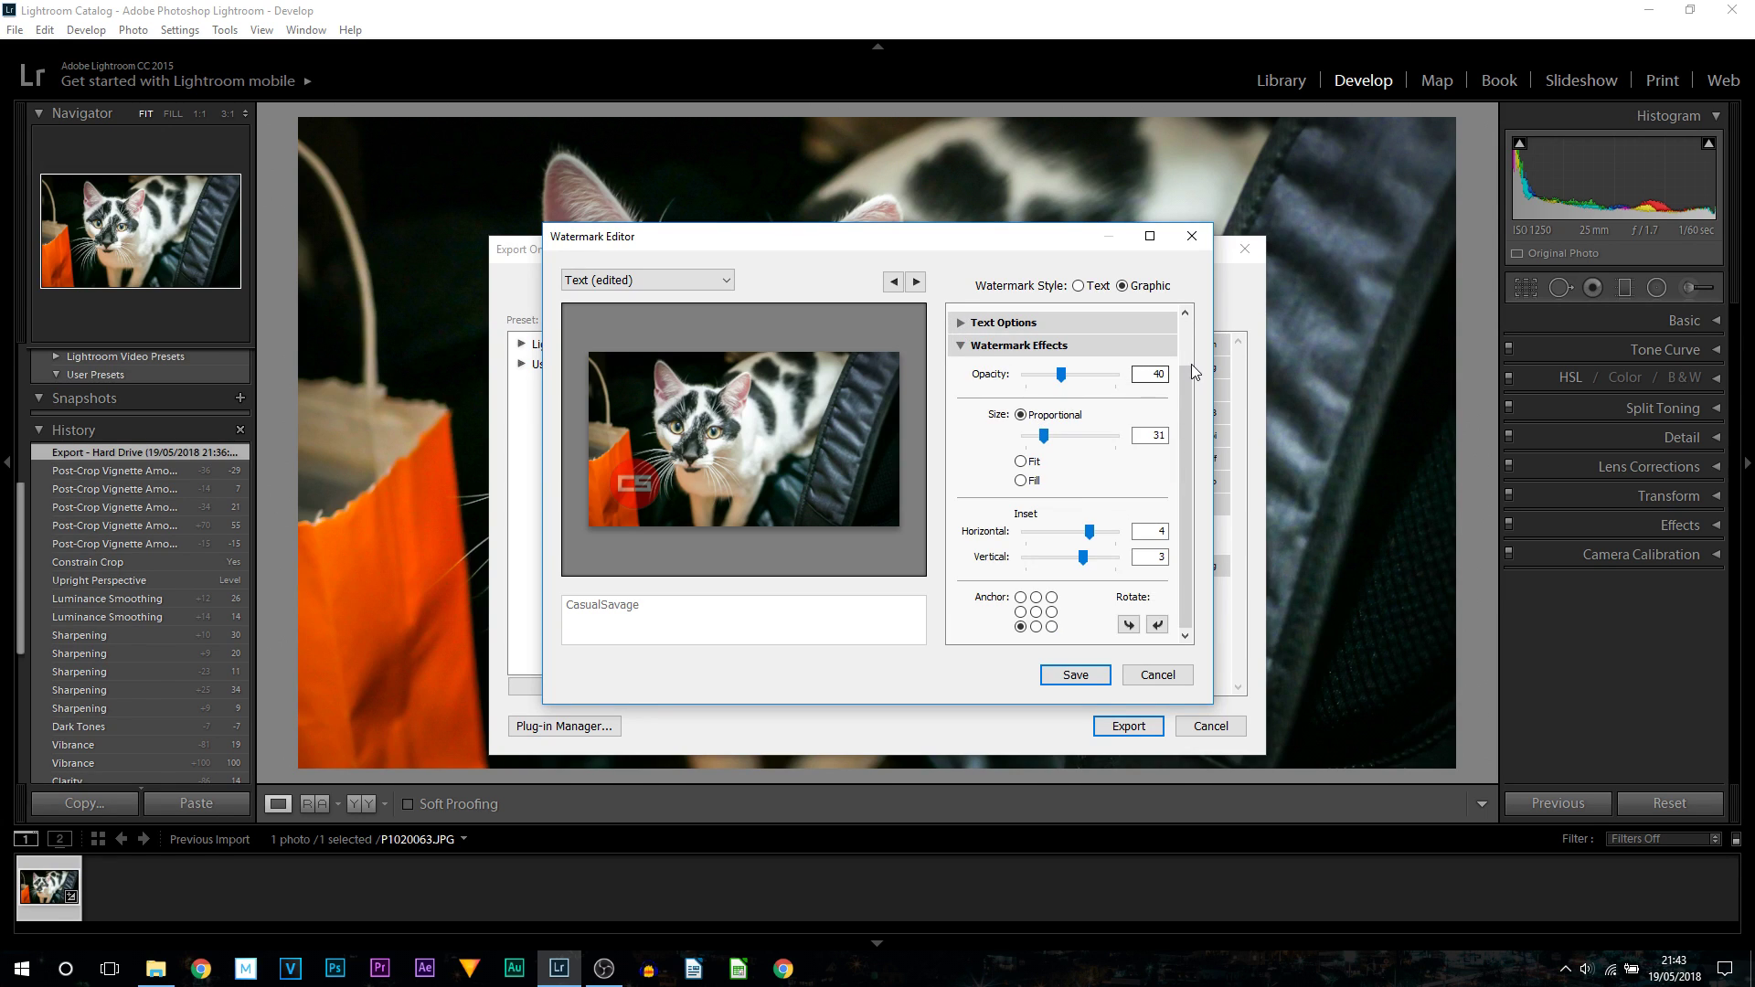
{"action": "left_click_drag", "start_coordinate": [1060, 374], "coordinate": [1093, 403]}
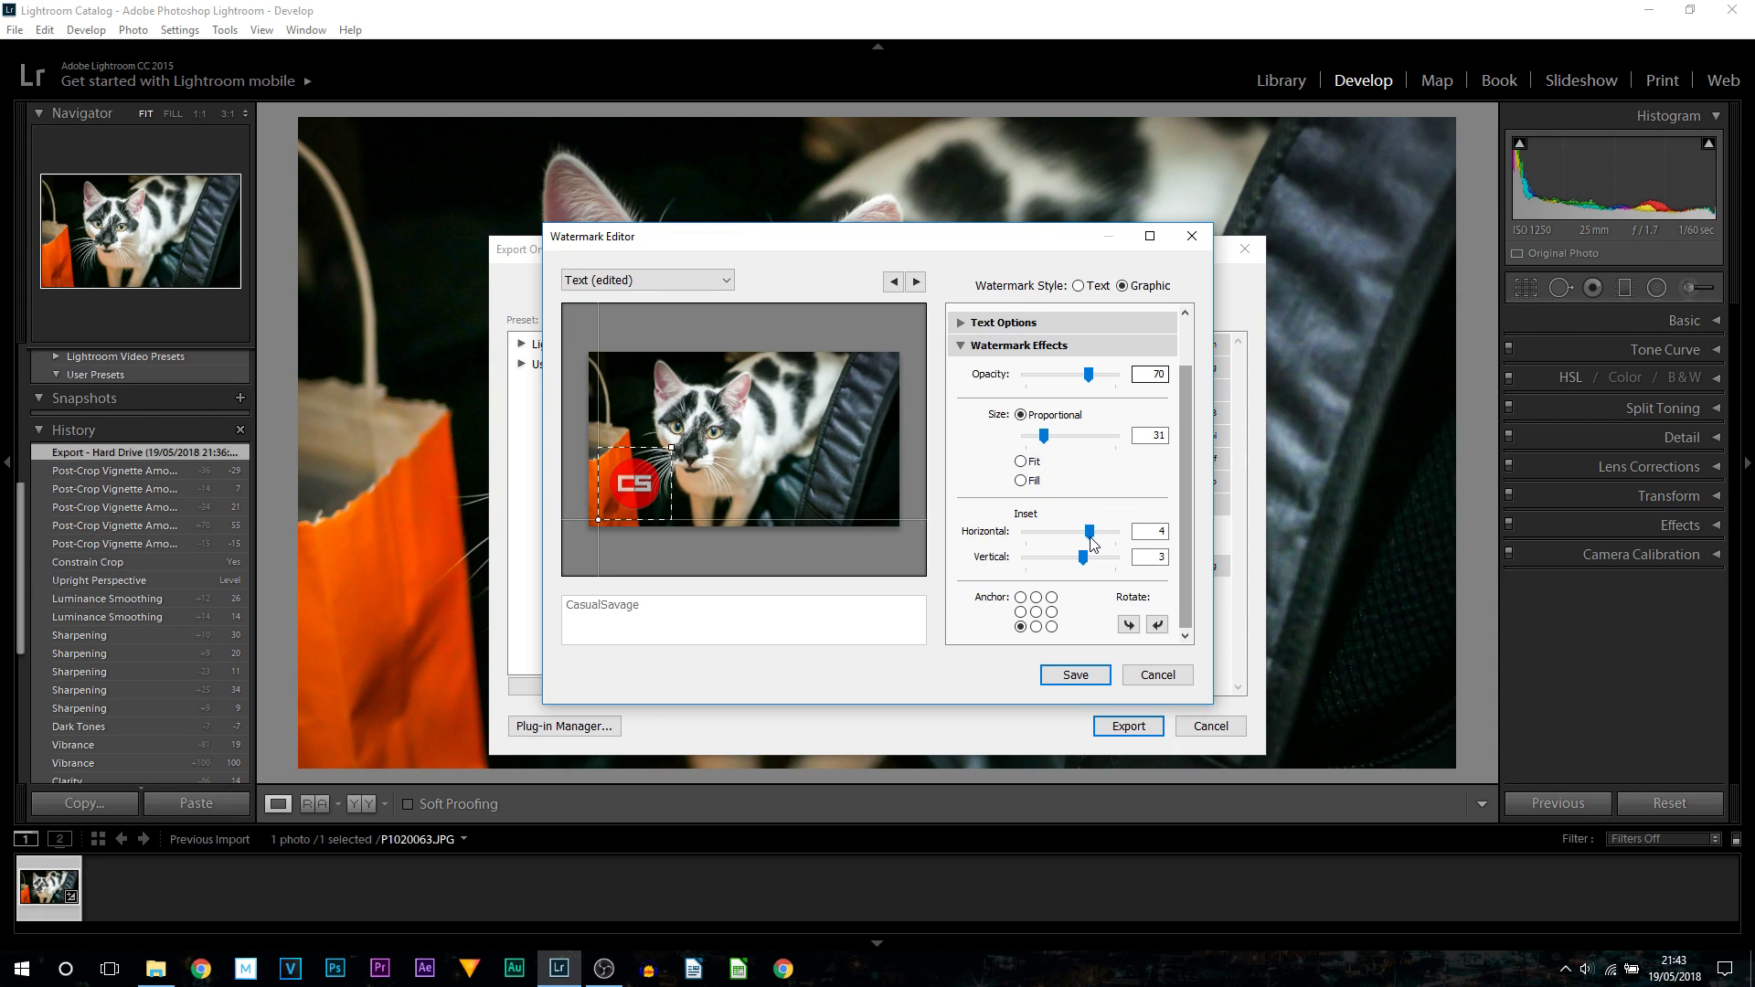
{"action": "mouse_move", "coordinate": [674, 455]}
{"action": "left_mouse_down"}
{"action": "mouse_move", "coordinate": [658, 461]}
{"action": "mouse_move", "coordinate": [671, 455]}
{"action": "left_mouse_up"}
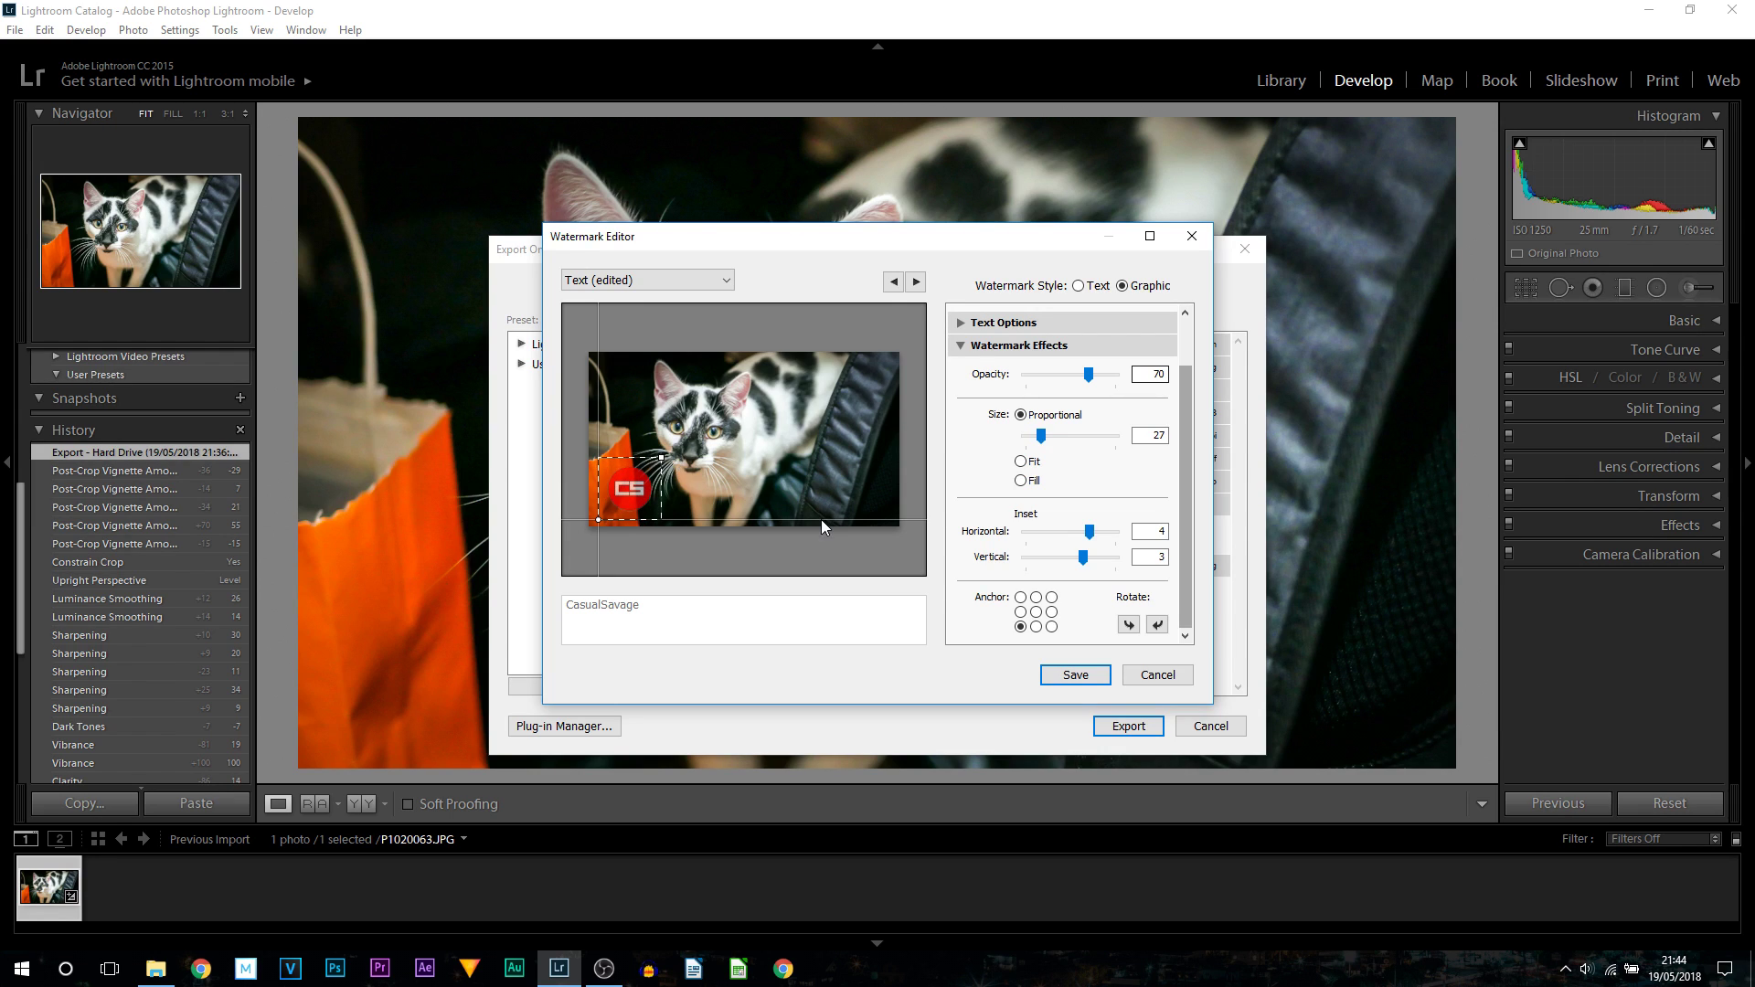
{"action": "mouse_move", "coordinate": [1091, 541]}
{"action": "left_mouse_down"}
{"action": "mouse_move", "coordinate": [1066, 539]}
{"action": "mouse_move", "coordinate": [1090, 541]}
{"action": "left_mouse_up"}
Anchor the logo in the bottom-left corner and open New Preset
{"action": "left_click", "coordinate": [1020, 598]}
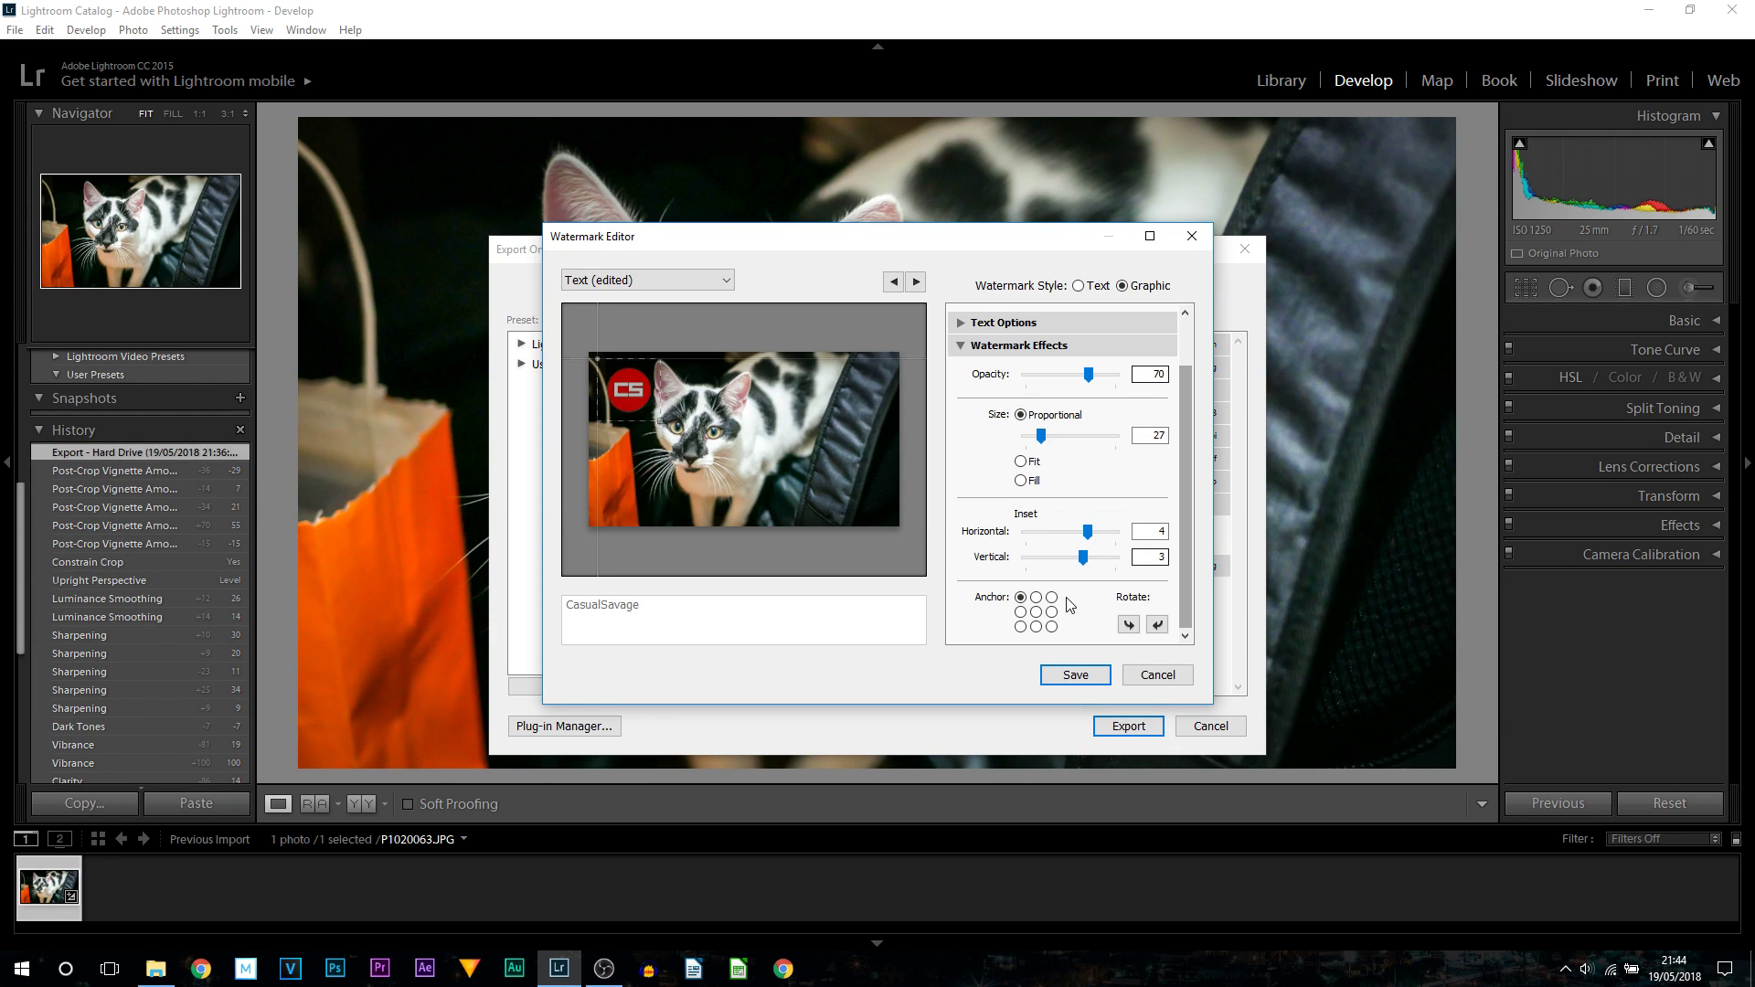
{"action": "left_click", "coordinate": [1051, 598]}
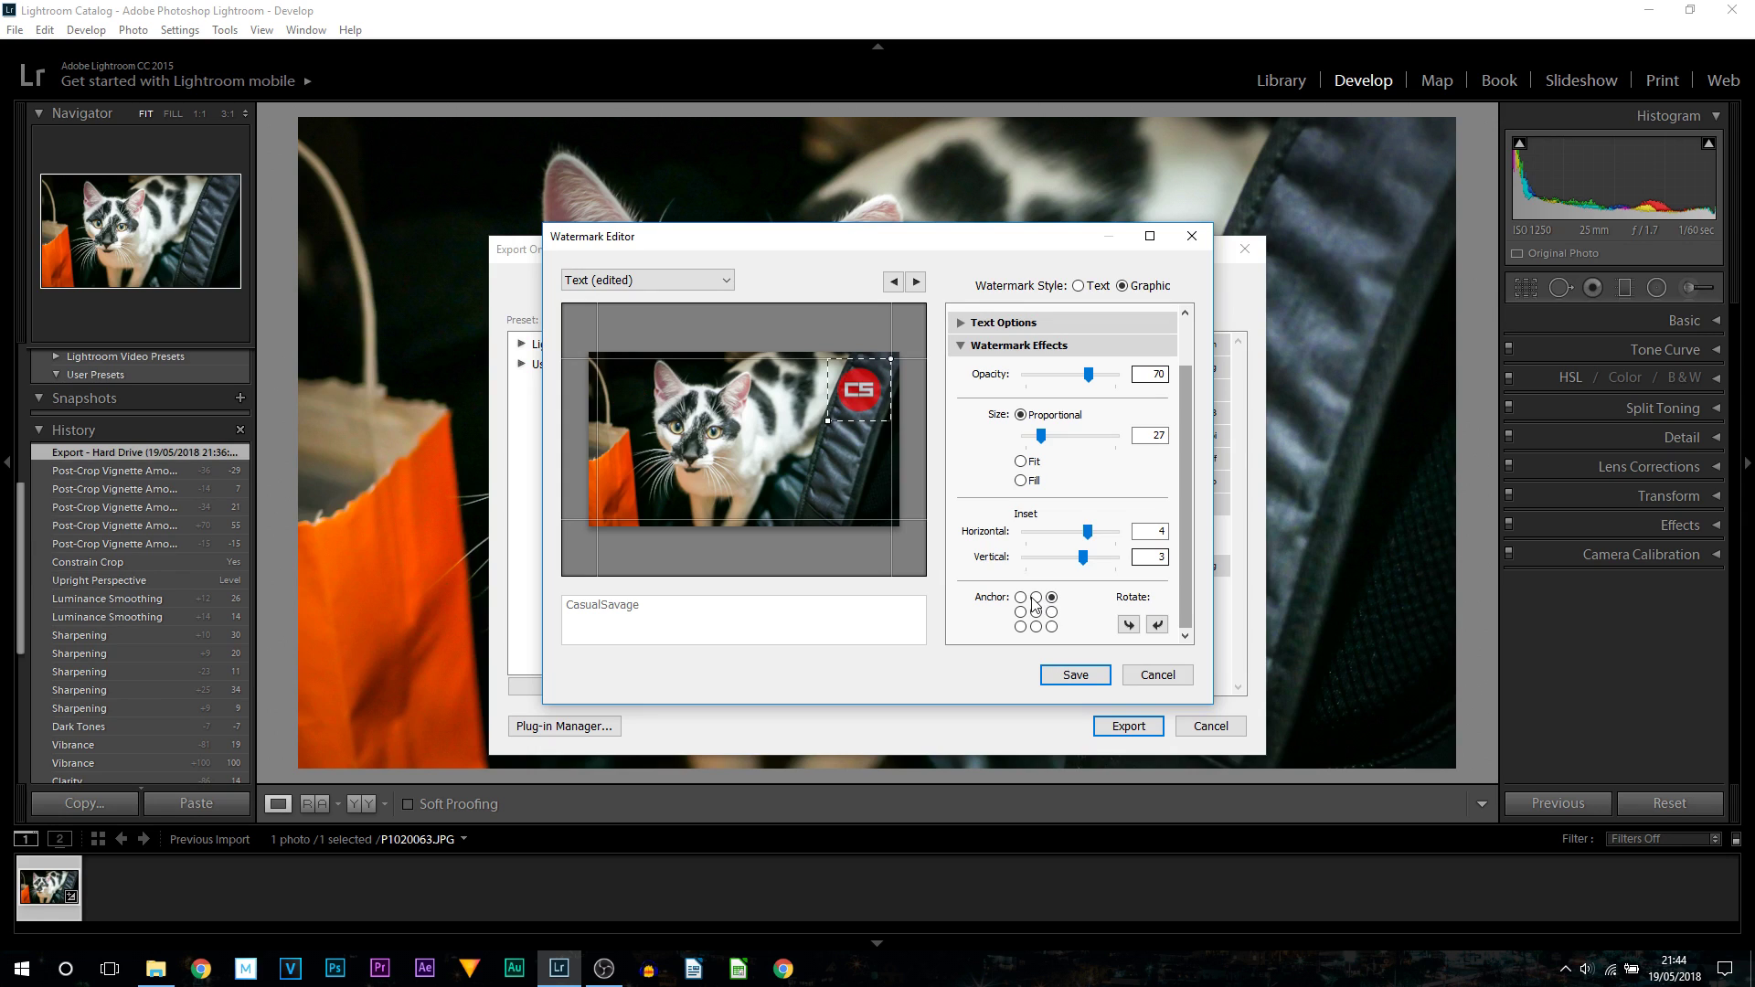
{"action": "left_click", "coordinate": [1035, 598]}
{"action": "left_click", "coordinate": [1035, 627]}
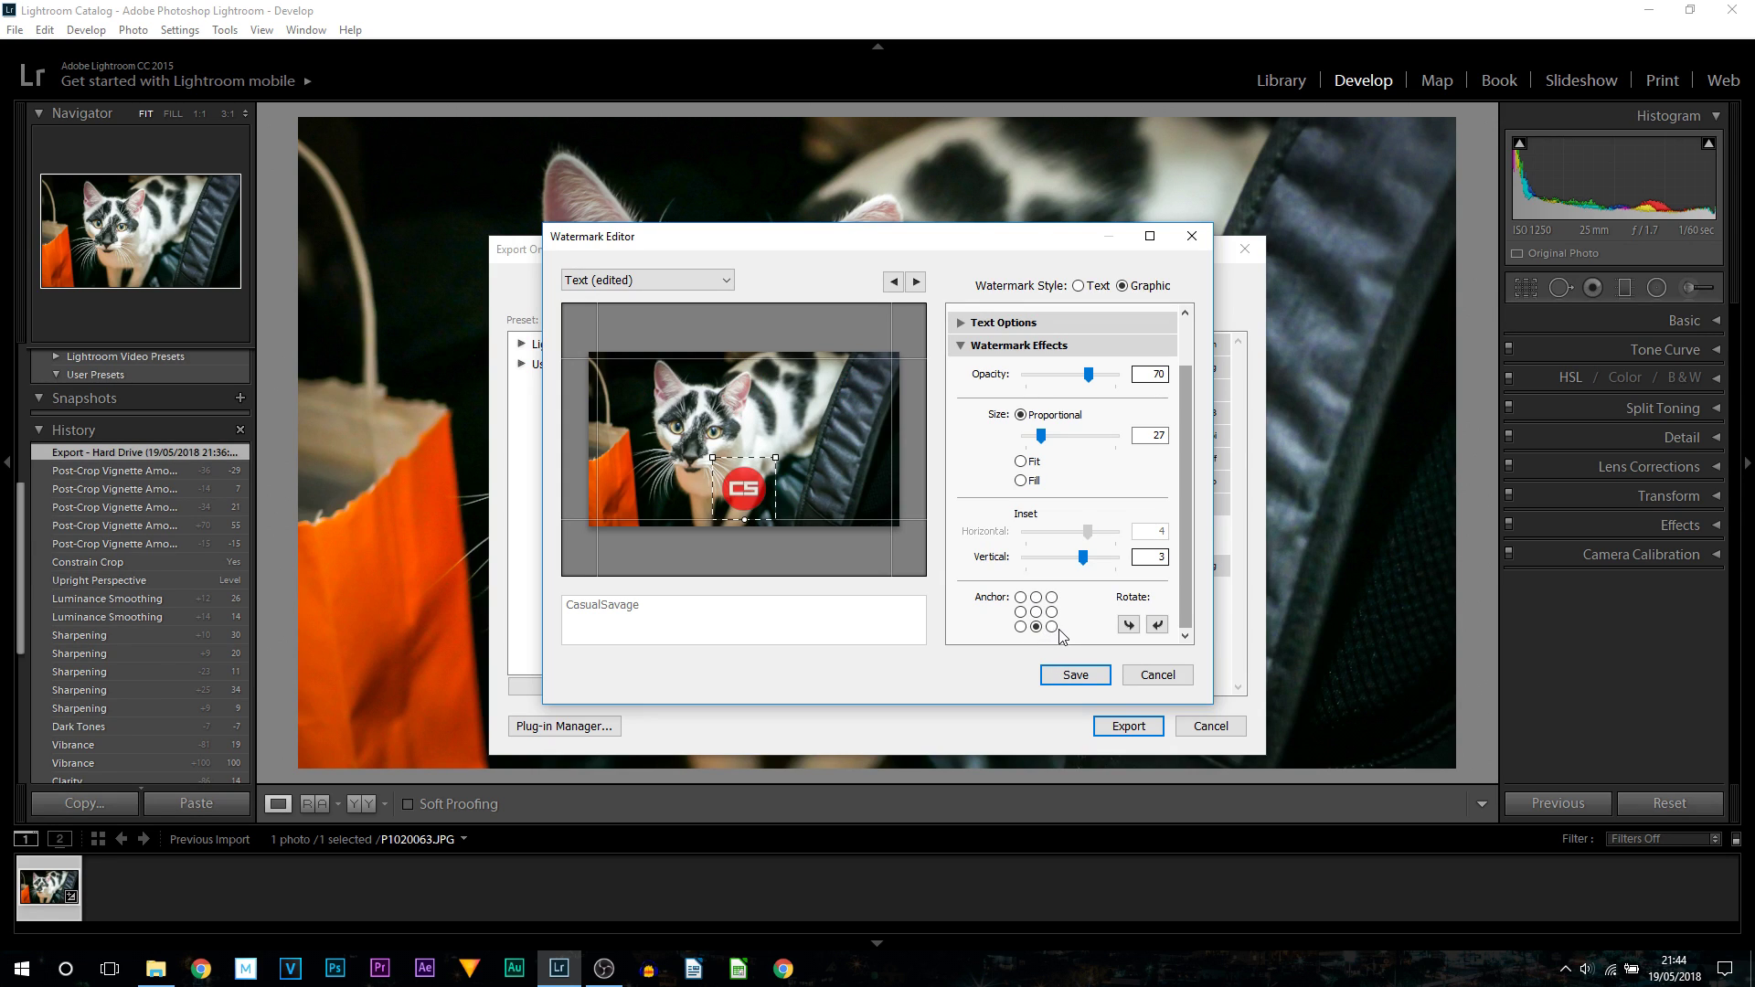
{"action": "left_click", "coordinate": [1051, 627]}
{"action": "left_click", "coordinate": [1020, 627]}
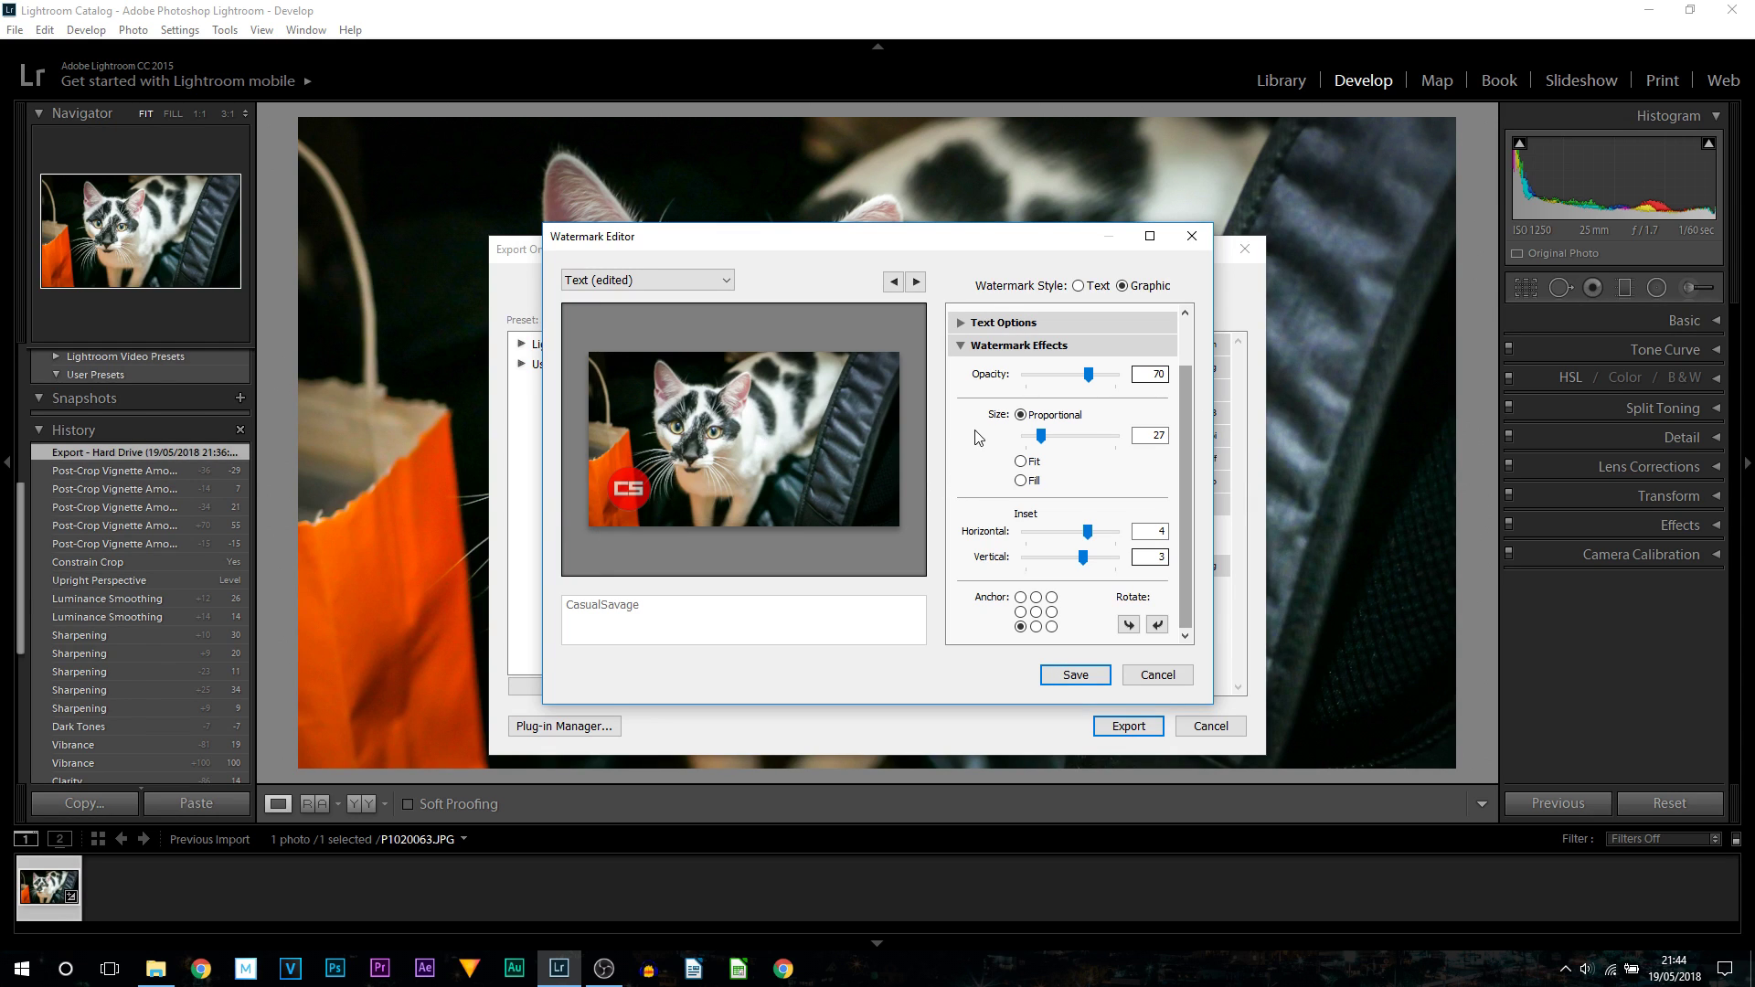
{"action": "left_click", "coordinate": [1097, 672]}
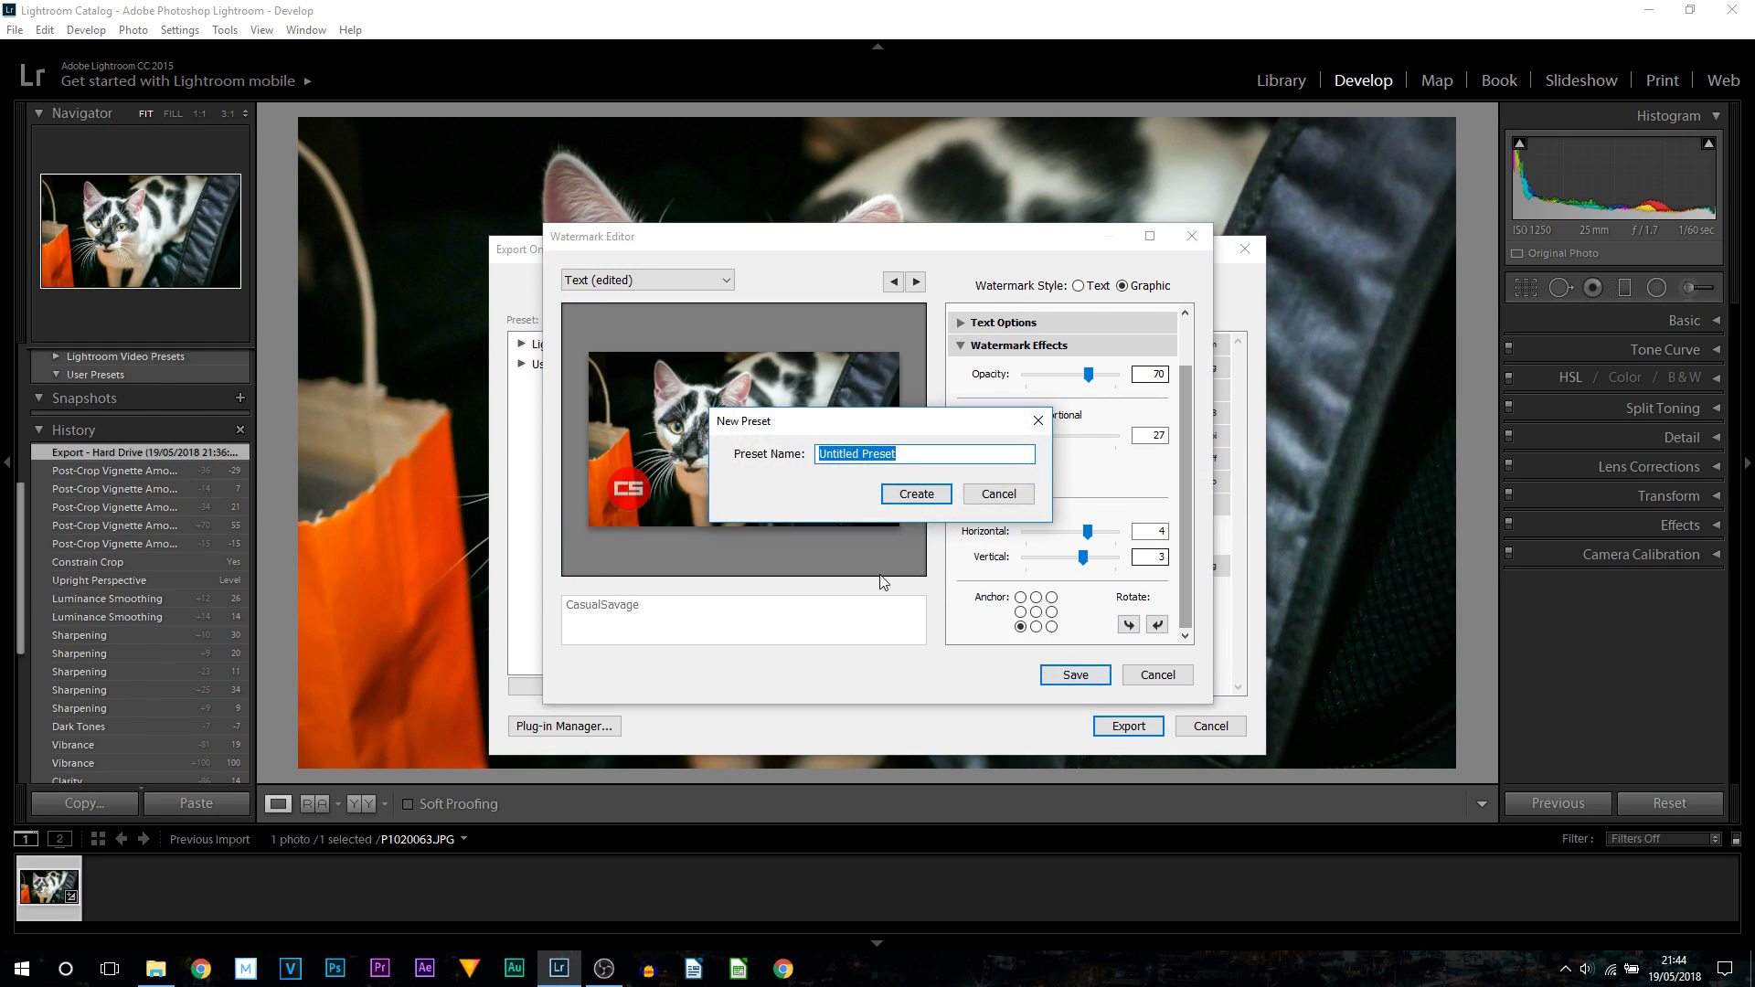
Create the Logo preset and keep Logo as the export watermark
{"action": "type", "text": "Logo"}
{"action": "left_click", "coordinate": [903, 496]}
{"action": "left_click", "coordinate": [865, 539]}
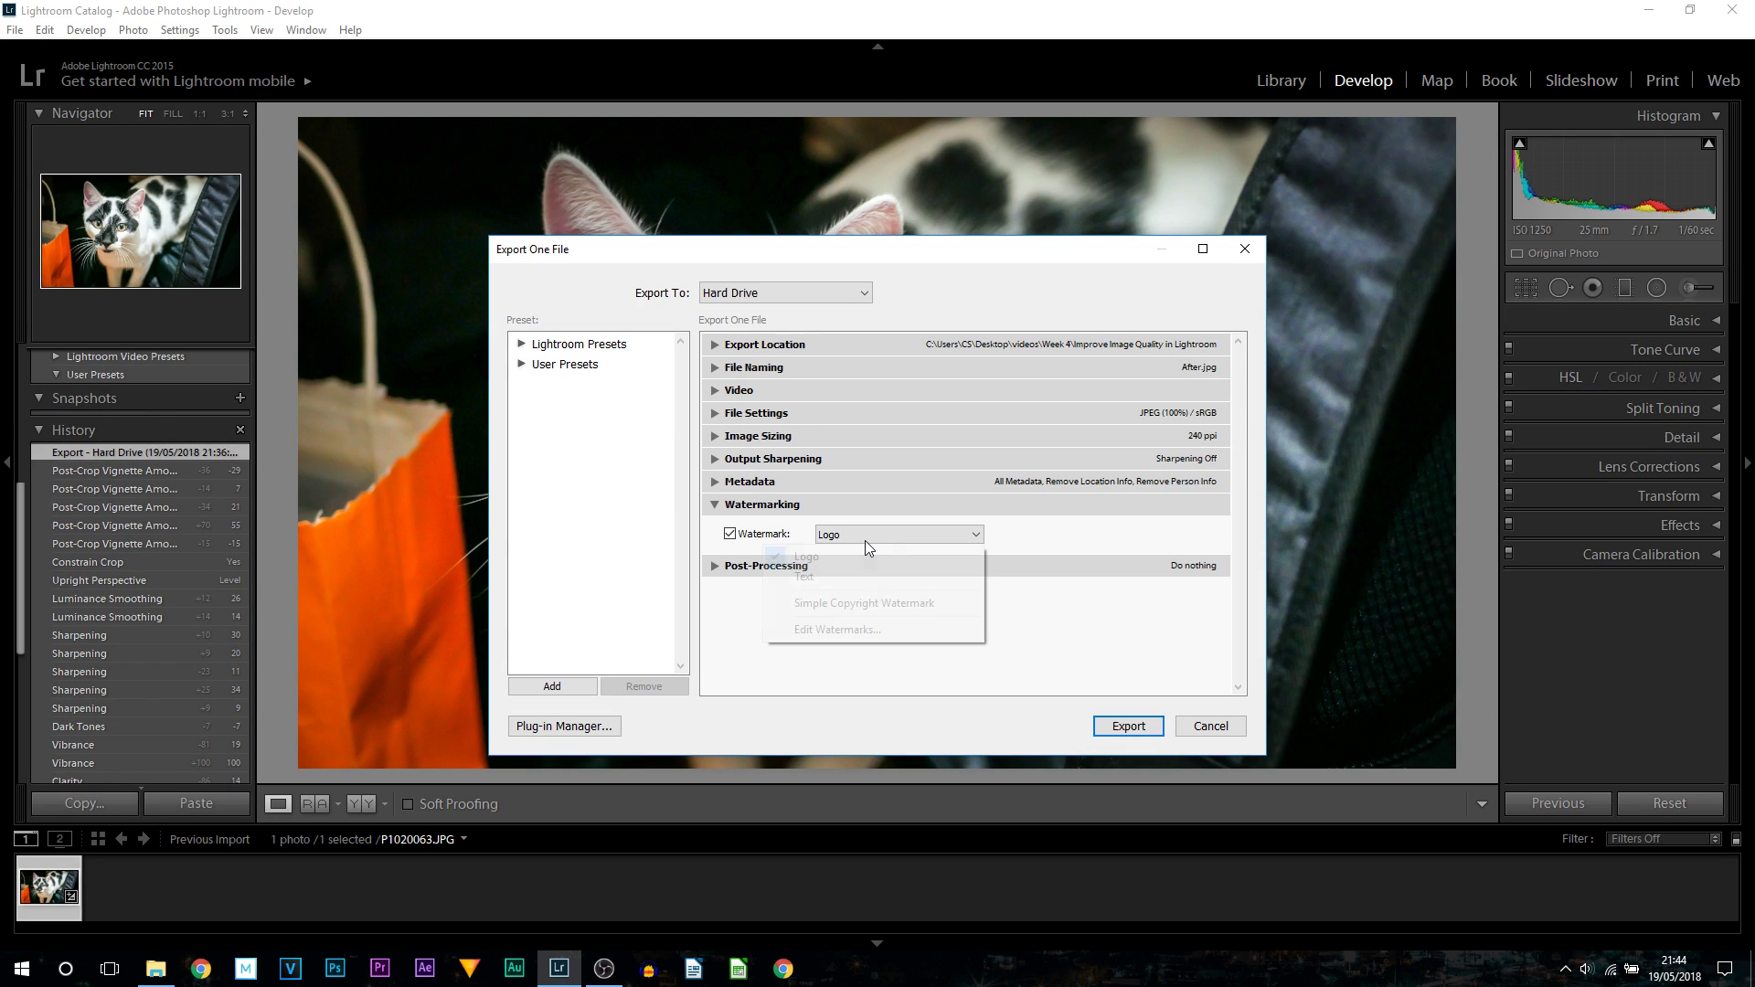
{"action": "left_click", "coordinate": [1010, 570]}
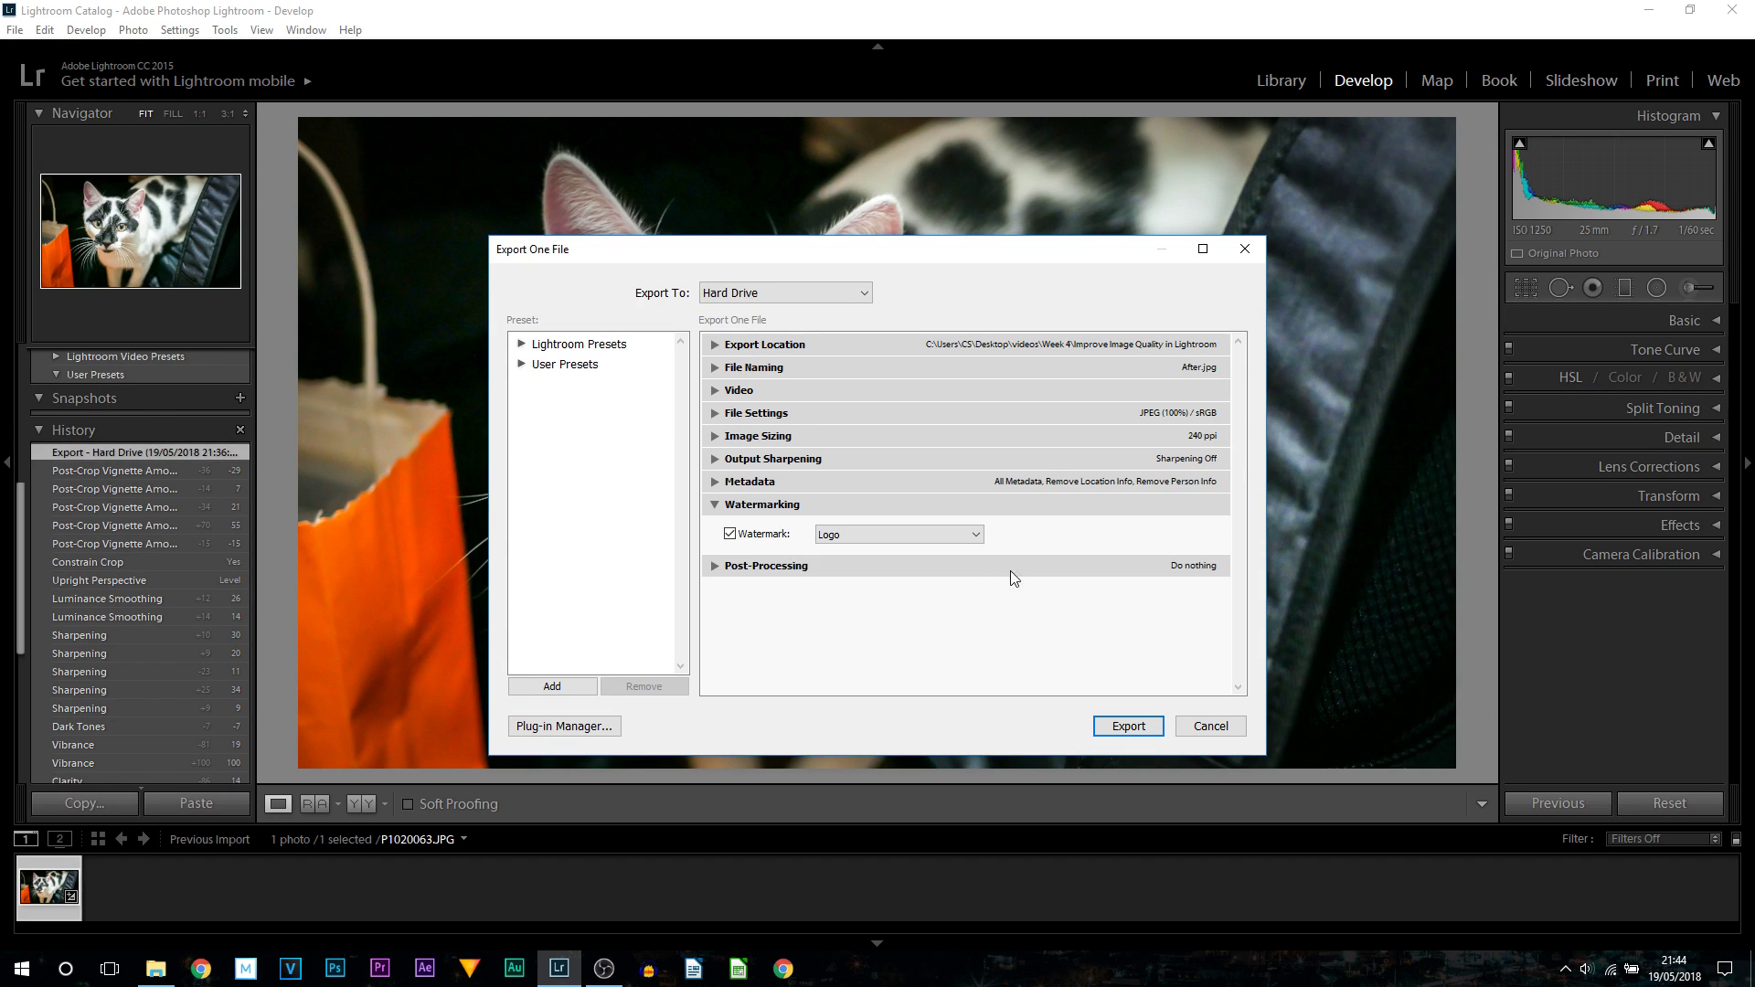
Replace the custom file name After with Example and export as Example.jpg
{"action": "left_click", "coordinate": [761, 348]}
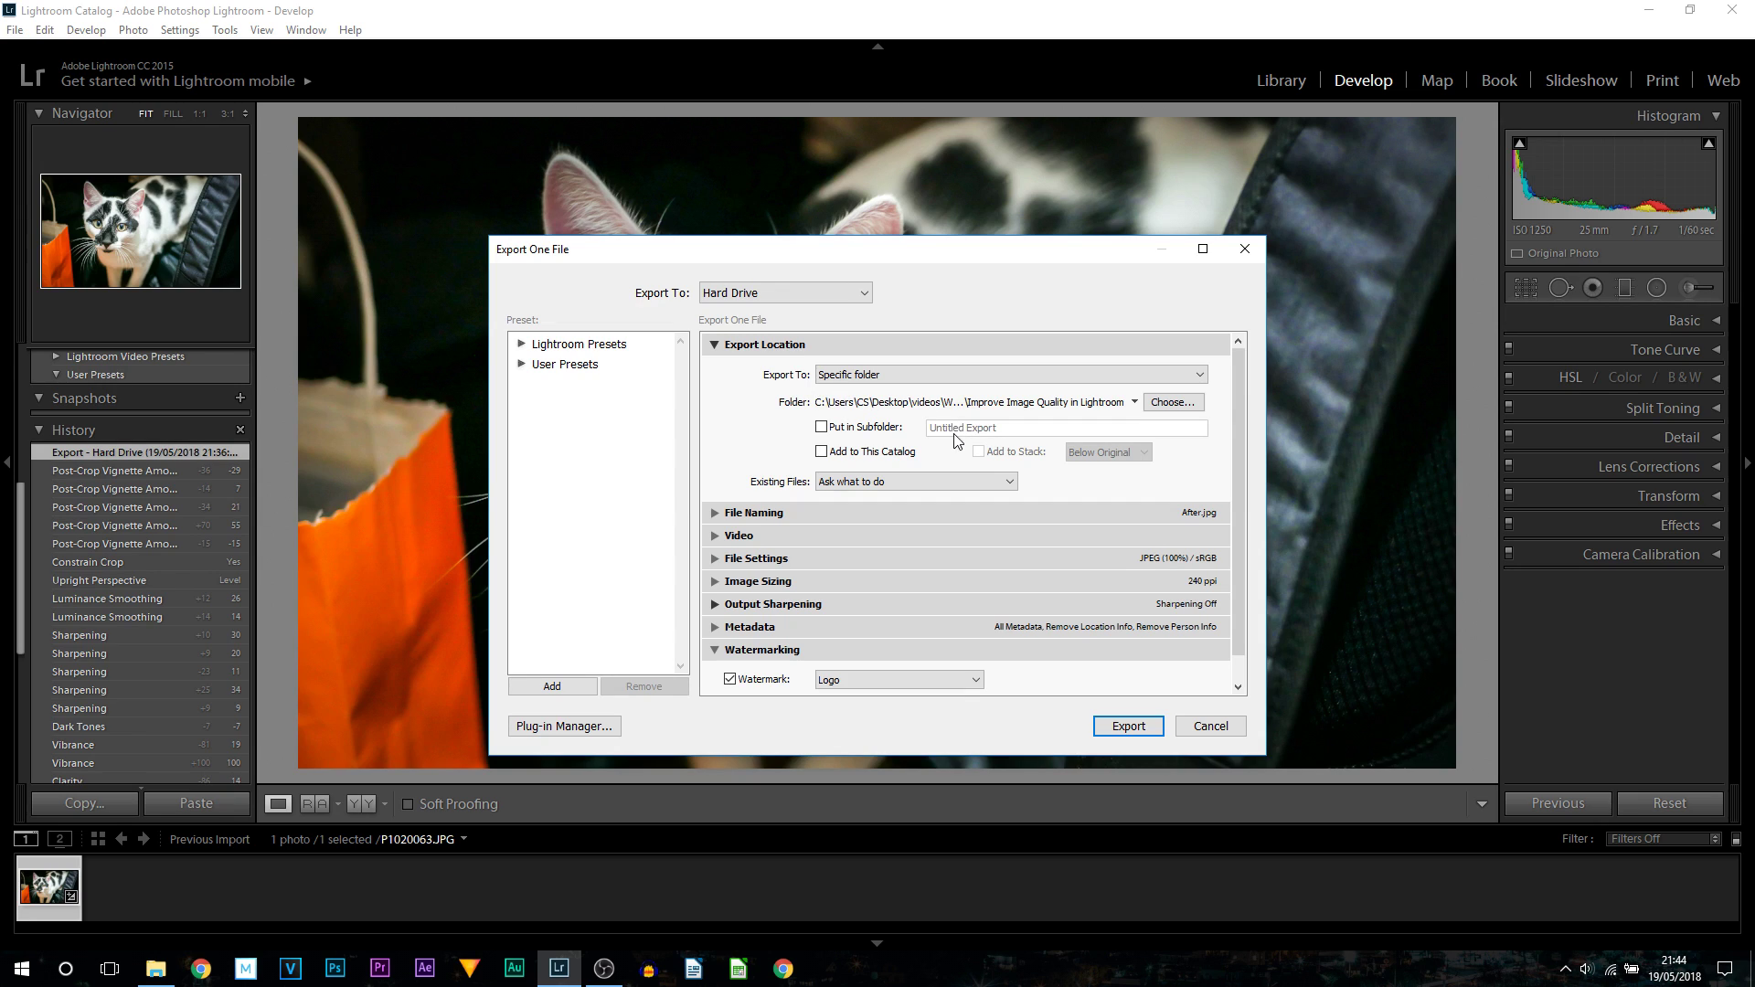
{"action": "left_click", "coordinate": [745, 516]}
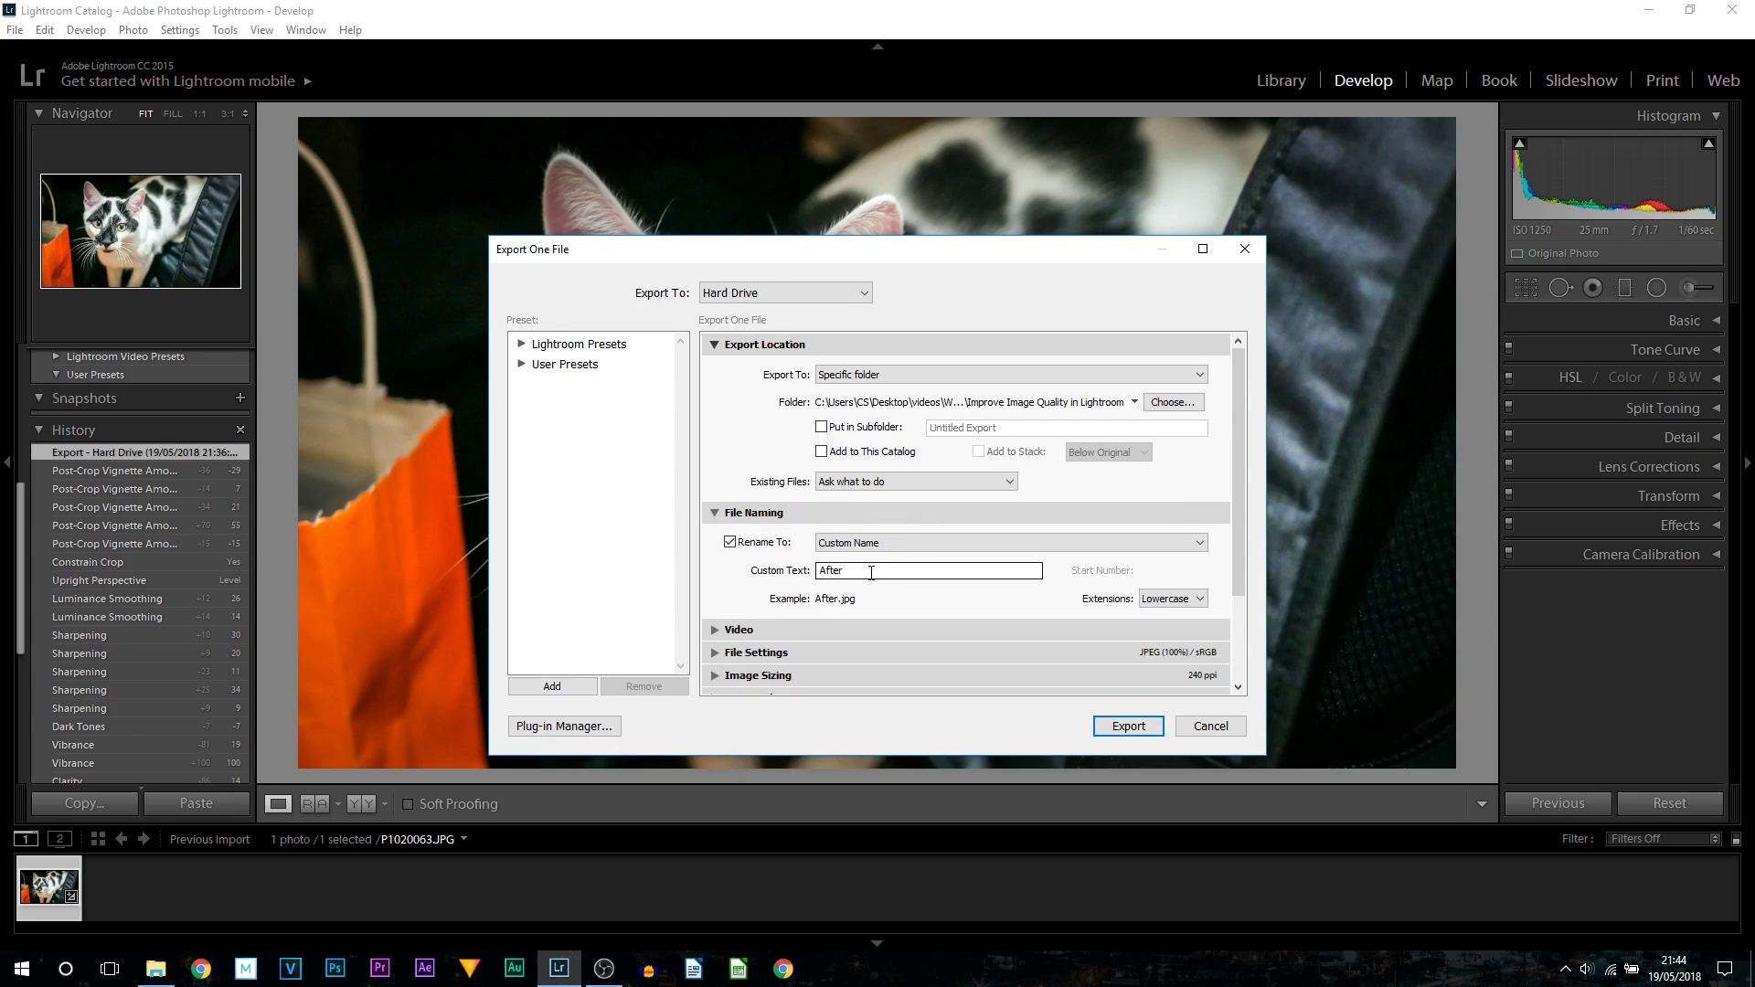
{"action": "double_click", "coordinate": [874, 572]}
{"action": "type", "text": "Exam"}
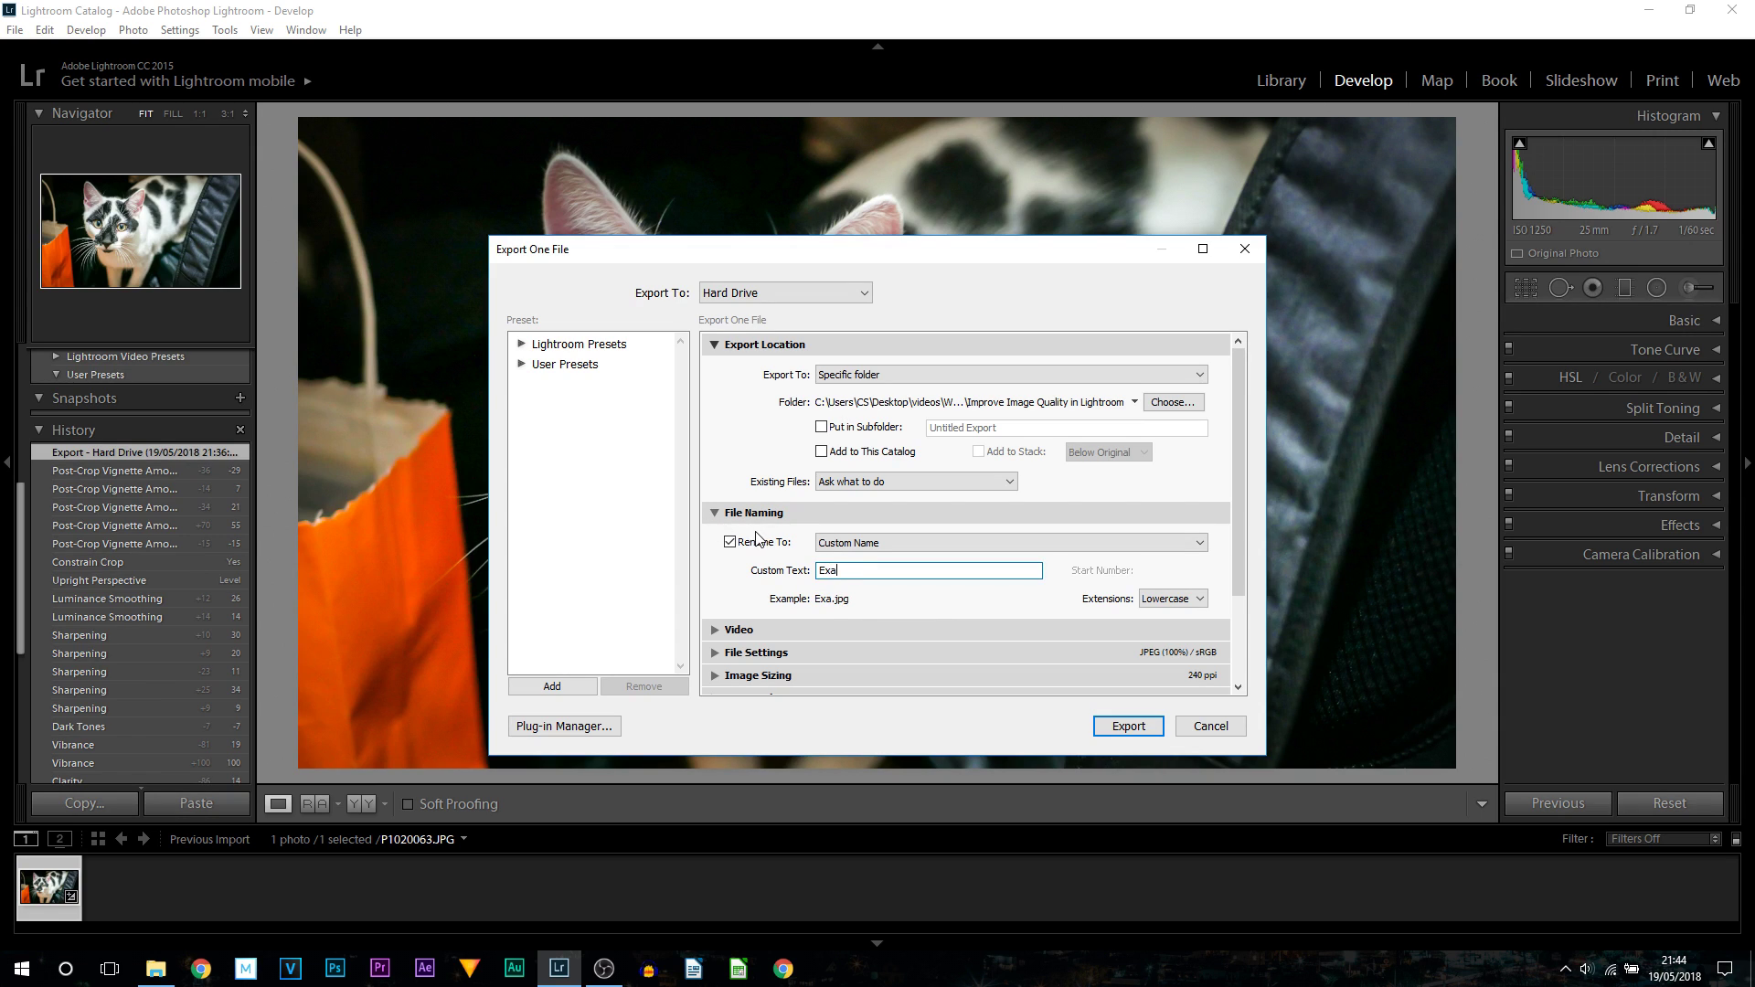
{"action": "type", "text": "ple"}
{"action": "left_click", "coordinate": [1128, 726]}
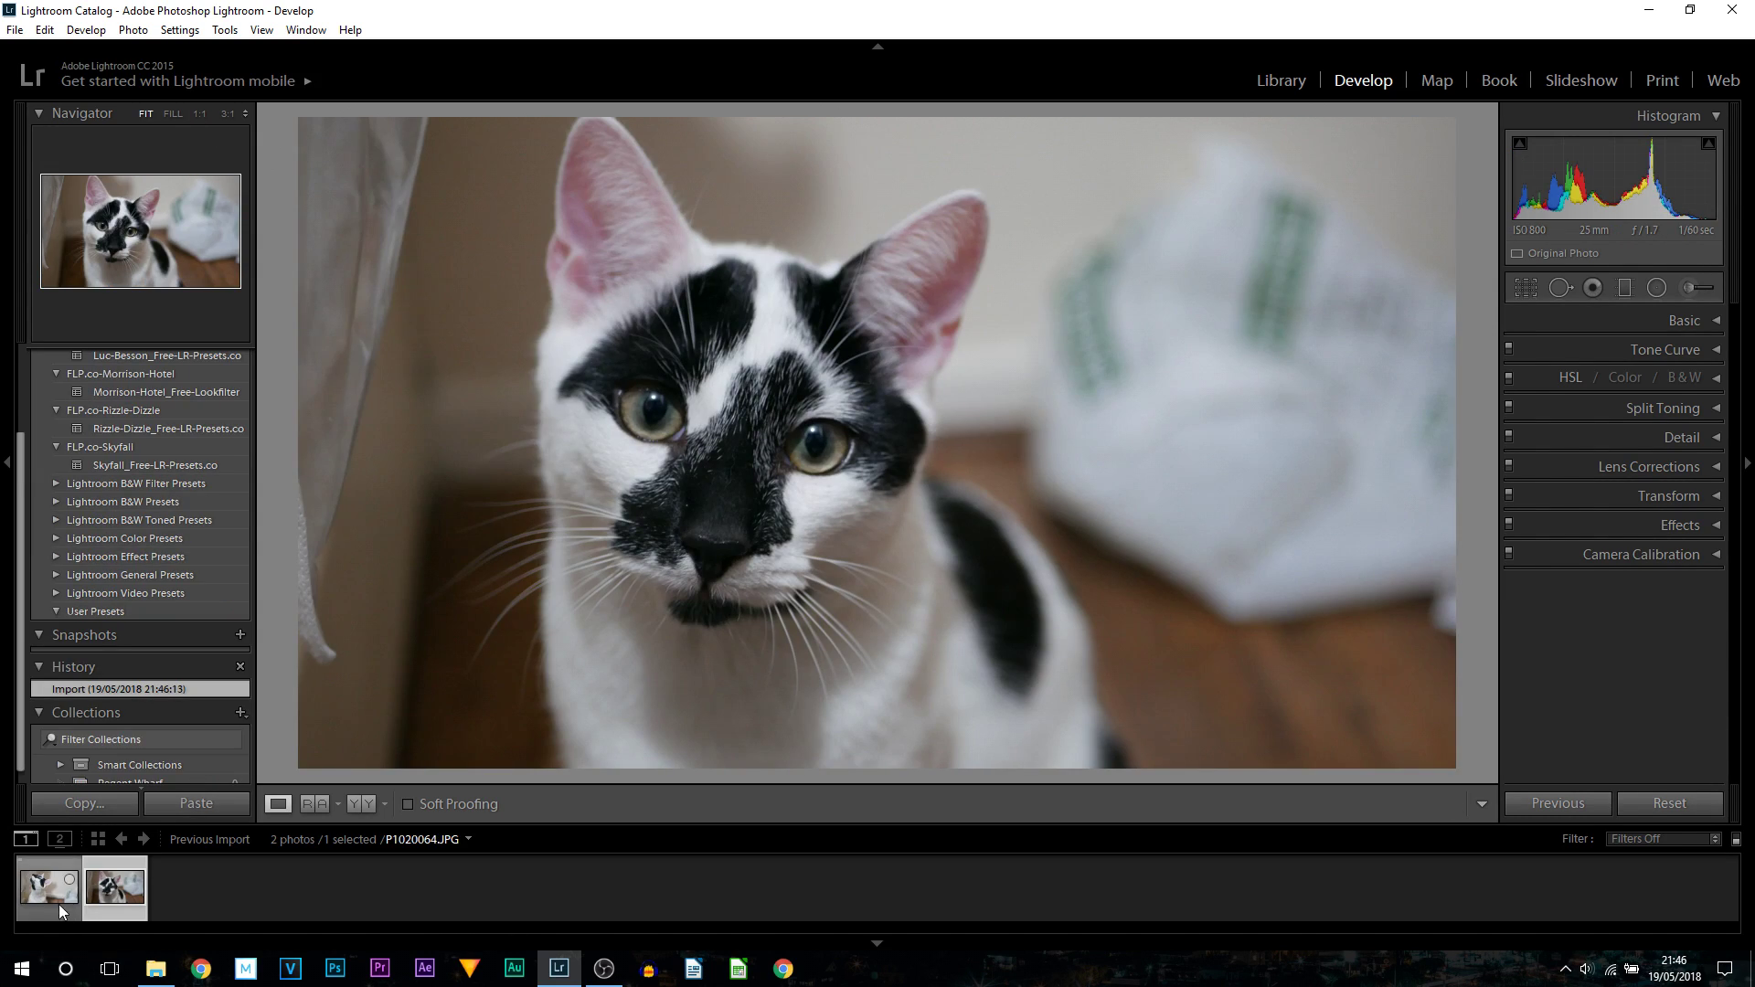
Select both P1020064.JPG and P1020065.JPG together in the filmstrip
{"action": "left_click", "coordinate": [58, 901]}
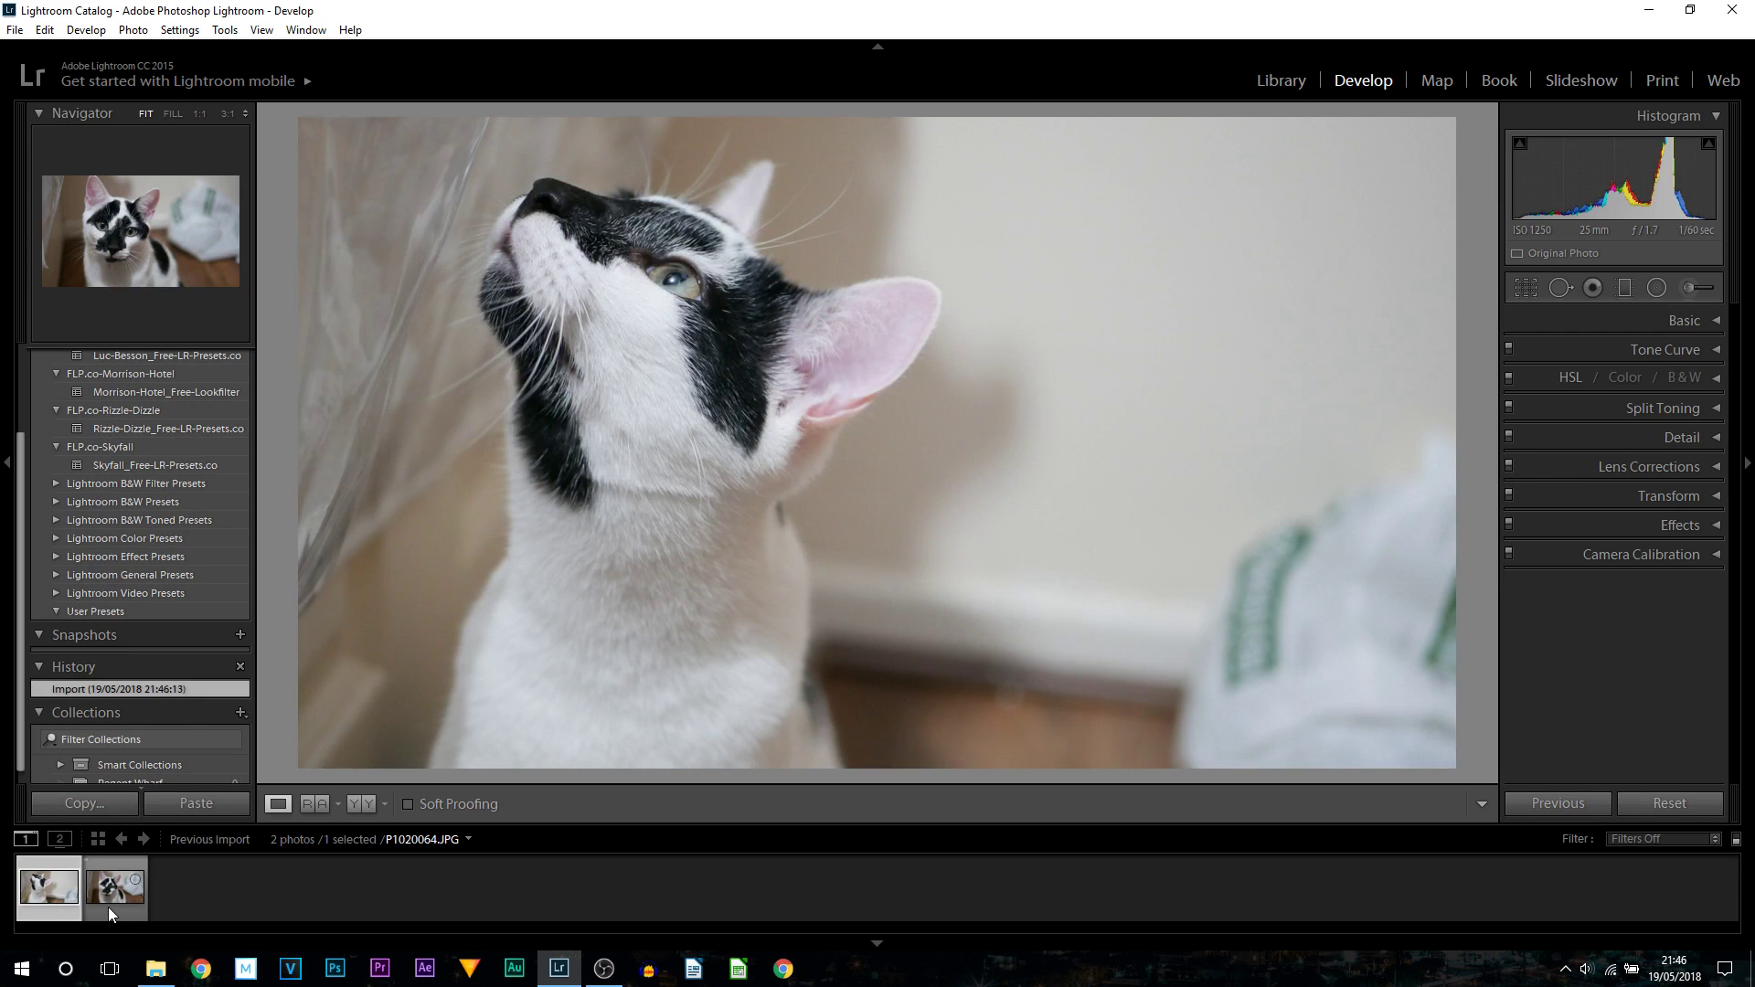
{"action": "left_click", "coordinate": [108, 907]}
{"action": "left_click", "coordinate": [57, 910]}
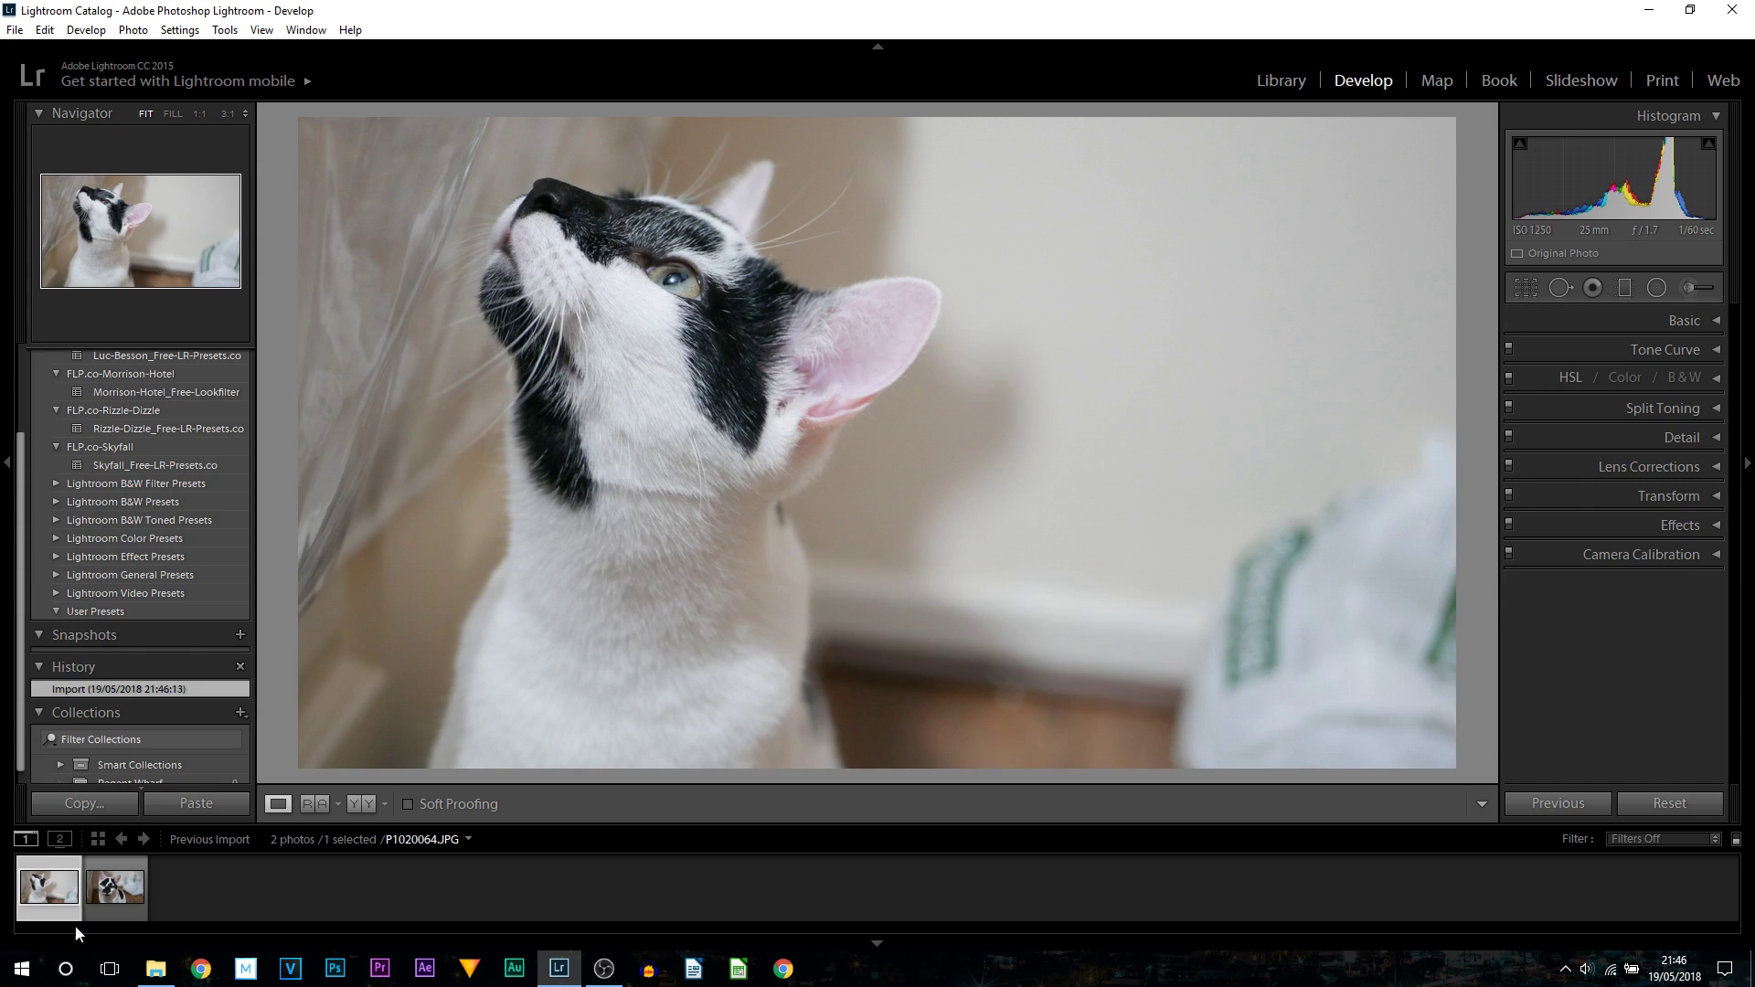
{"action": "left_click", "coordinate": [115, 901], "text": "ctrl"}
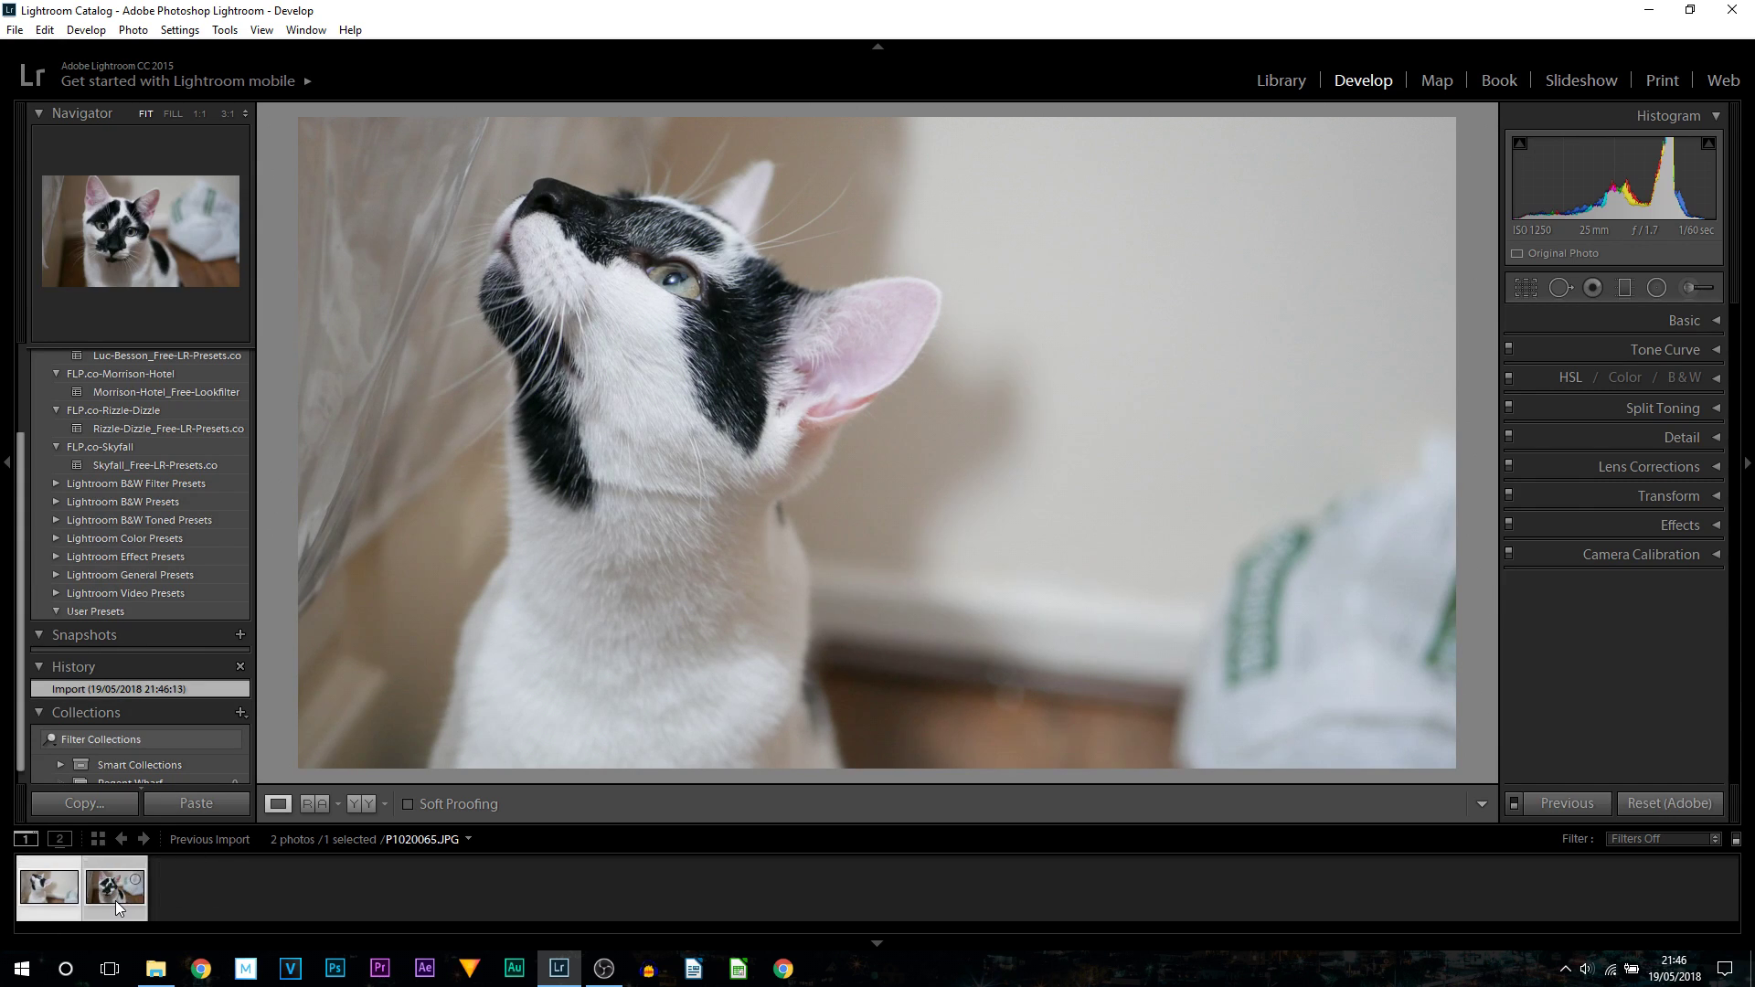
{"action": "left_click", "coordinate": [112, 901], "text": "ctrl"}
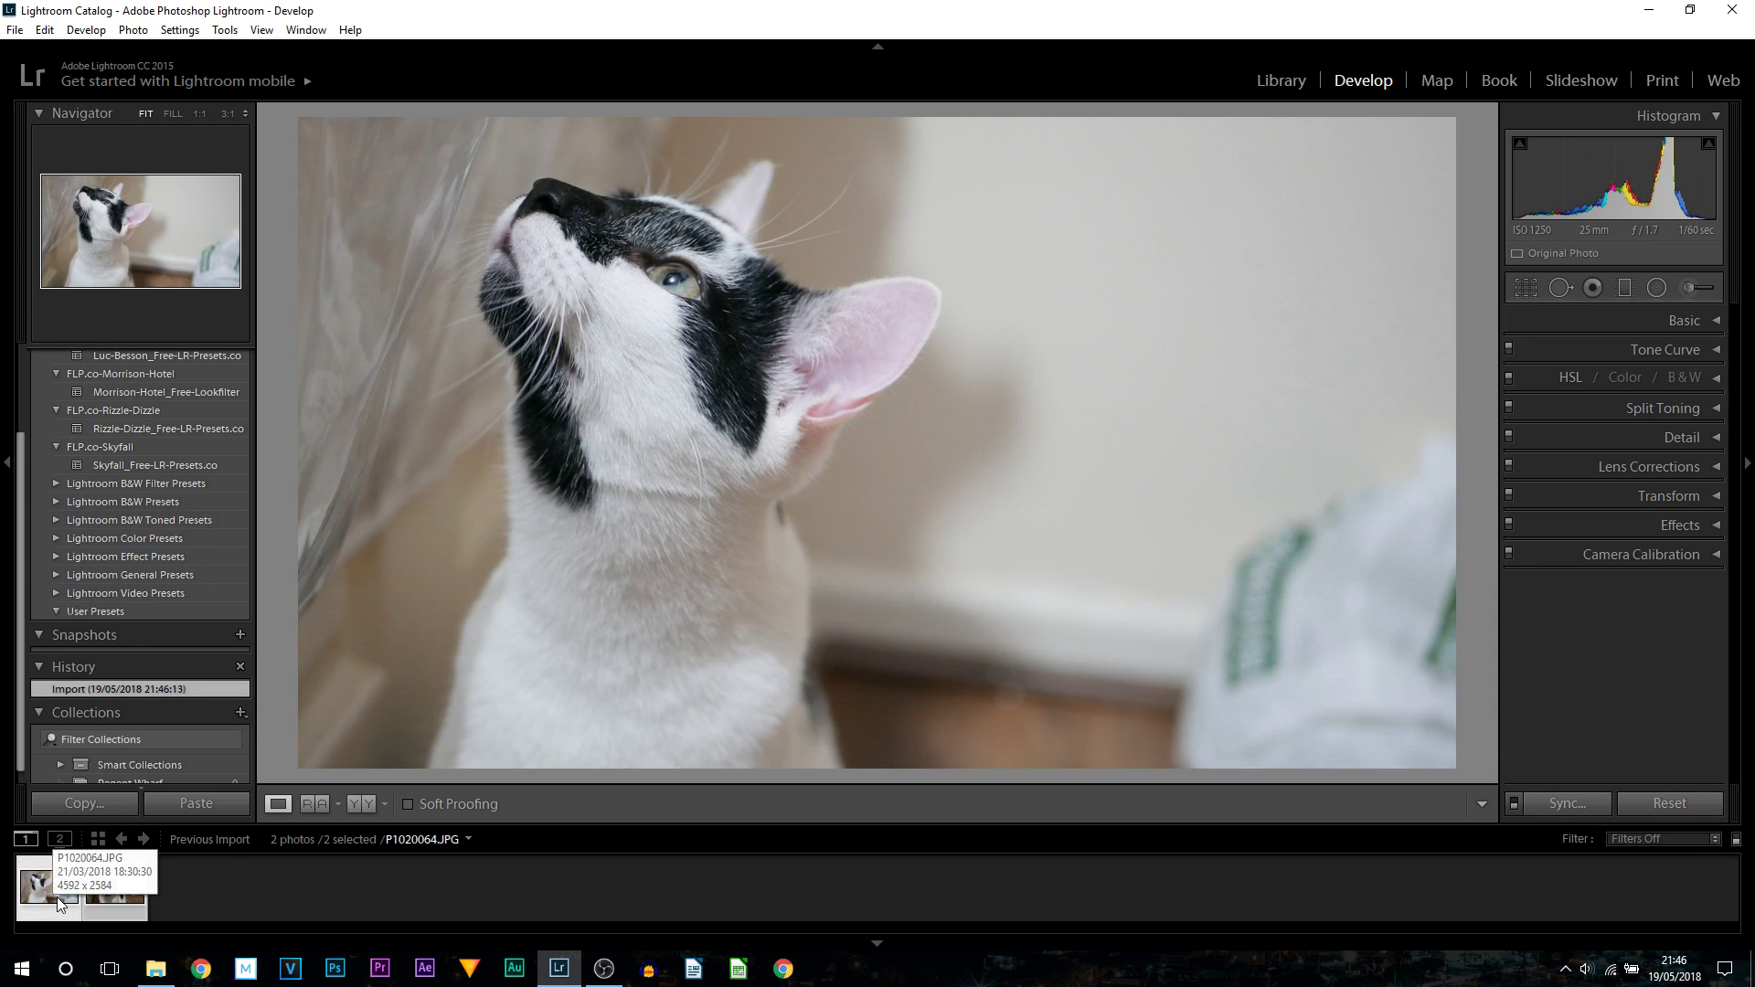
{"action": "left_click", "coordinate": [57, 896], "text": "ctrl"}
{"action": "left_click", "coordinate": [40, 894]}
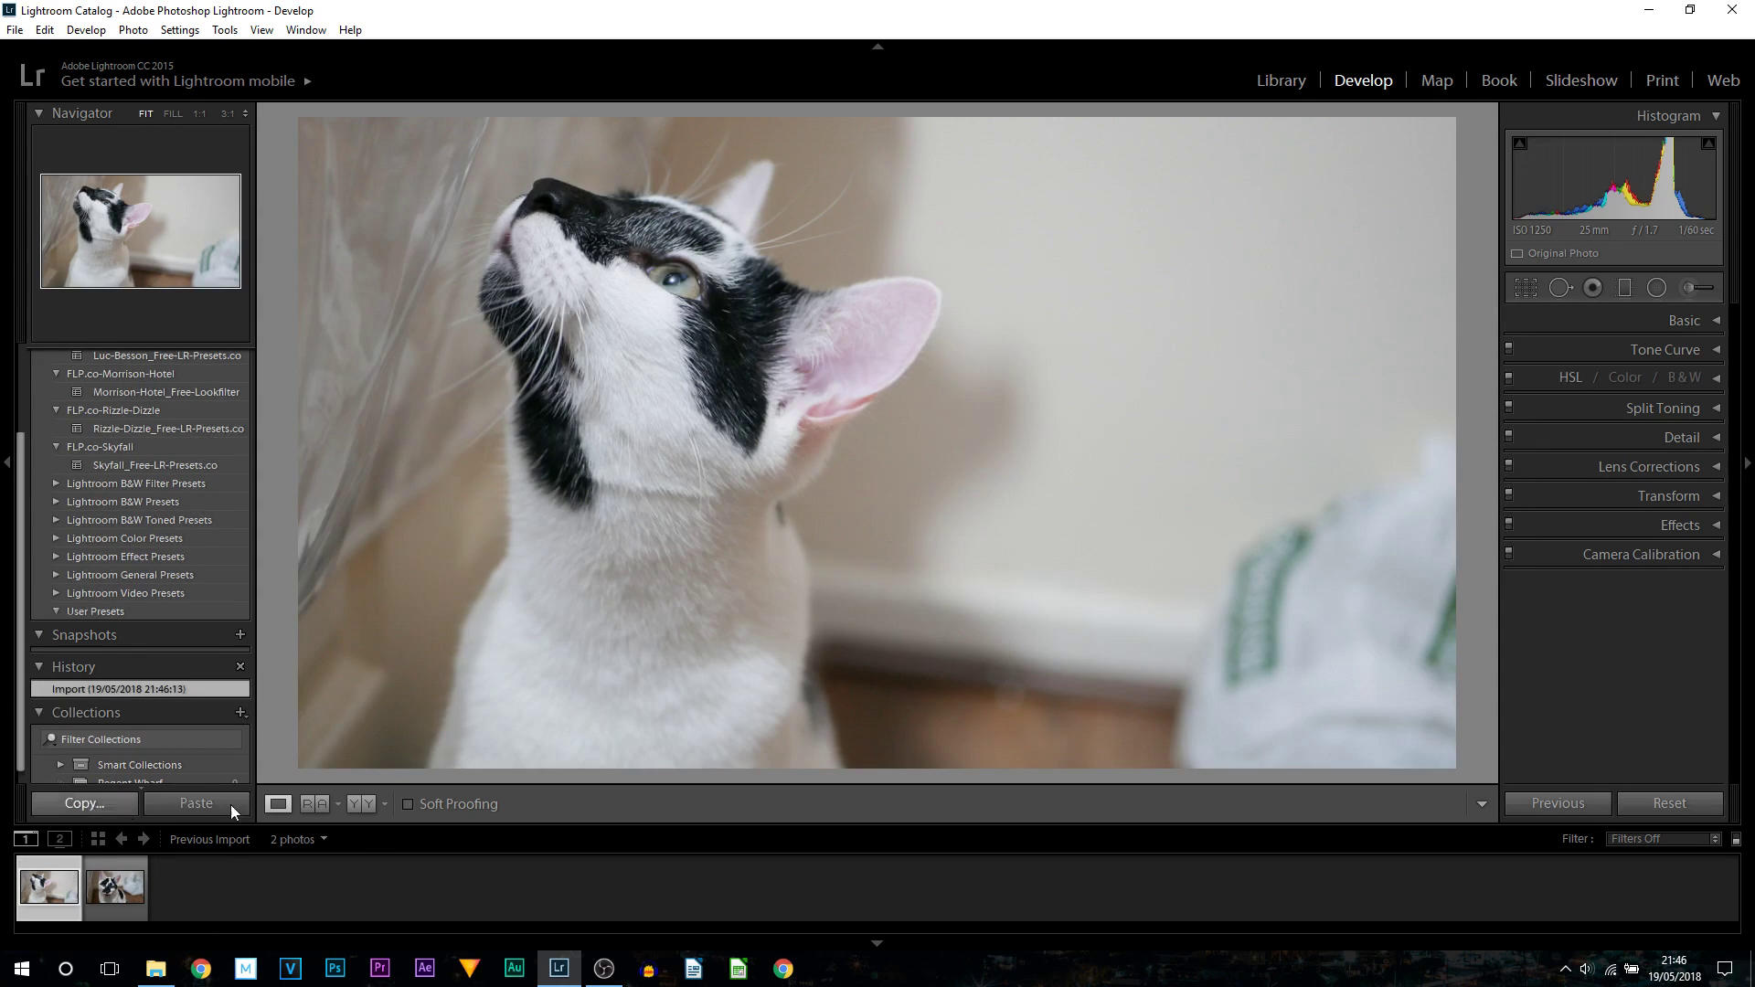
{"action": "left_click", "coordinate": [133, 909], "text": "ctrl"}
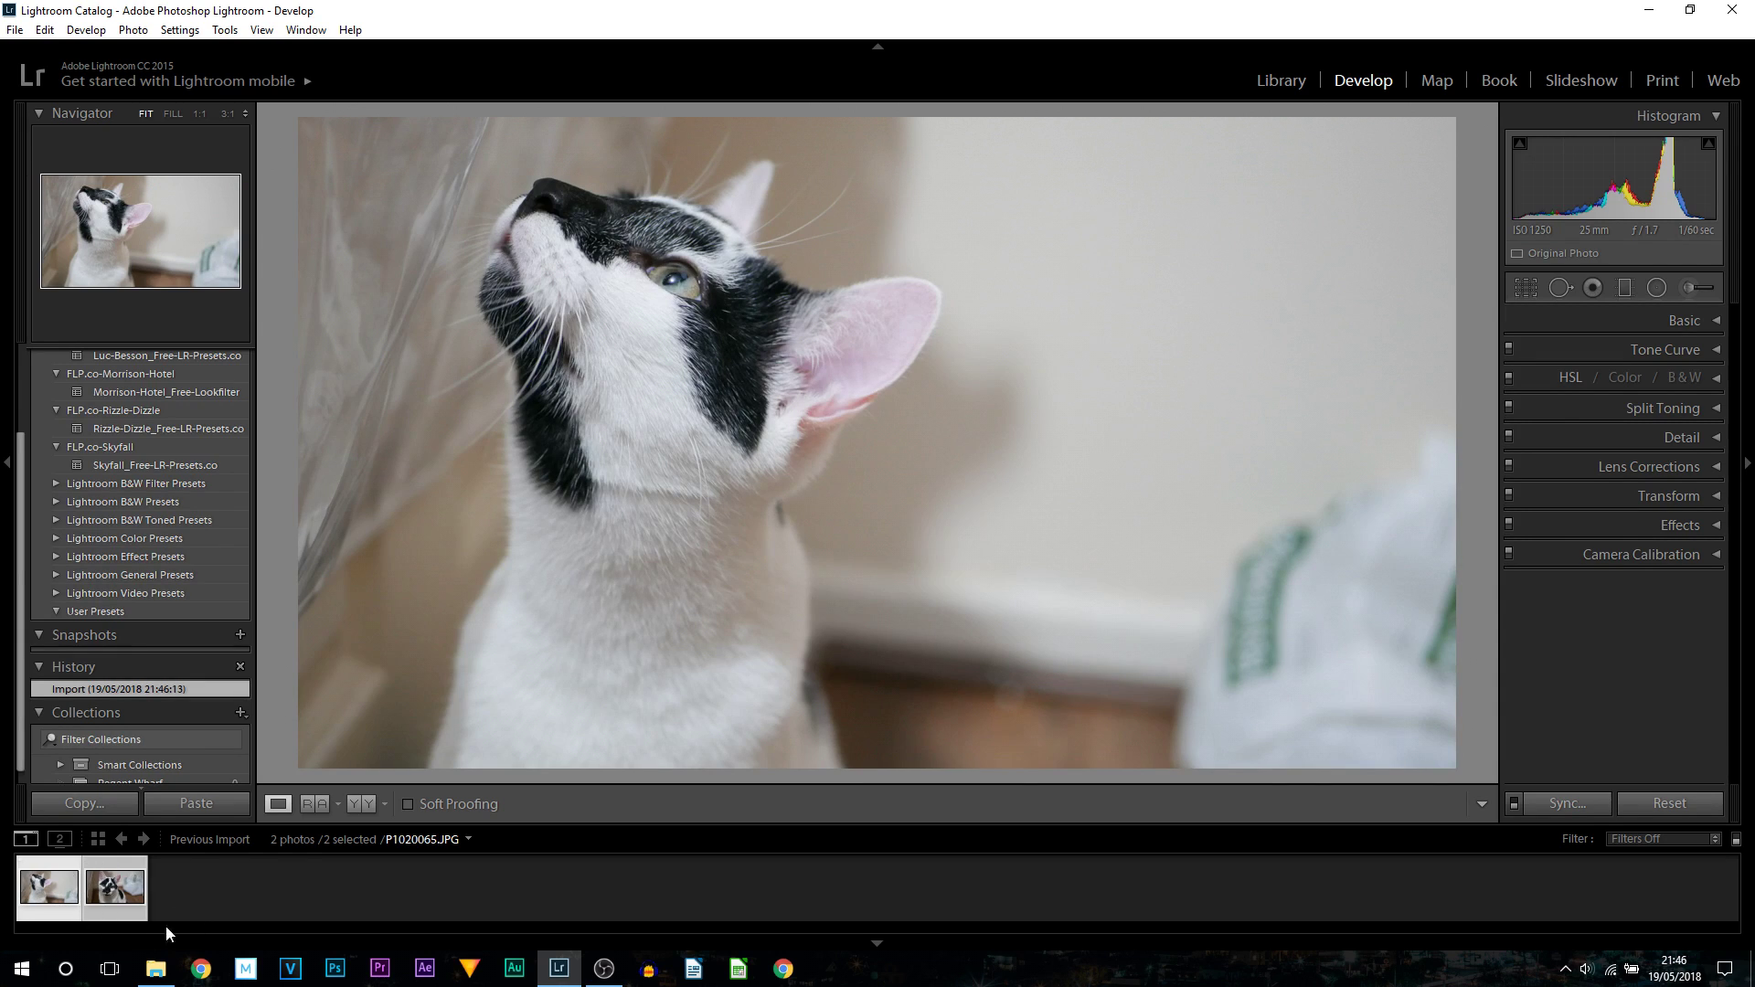
Open the Export 2 Files dialog for both selected cat photos, keeping the Example name and Logo watermark
{"action": "right_click", "coordinate": [100, 901]}
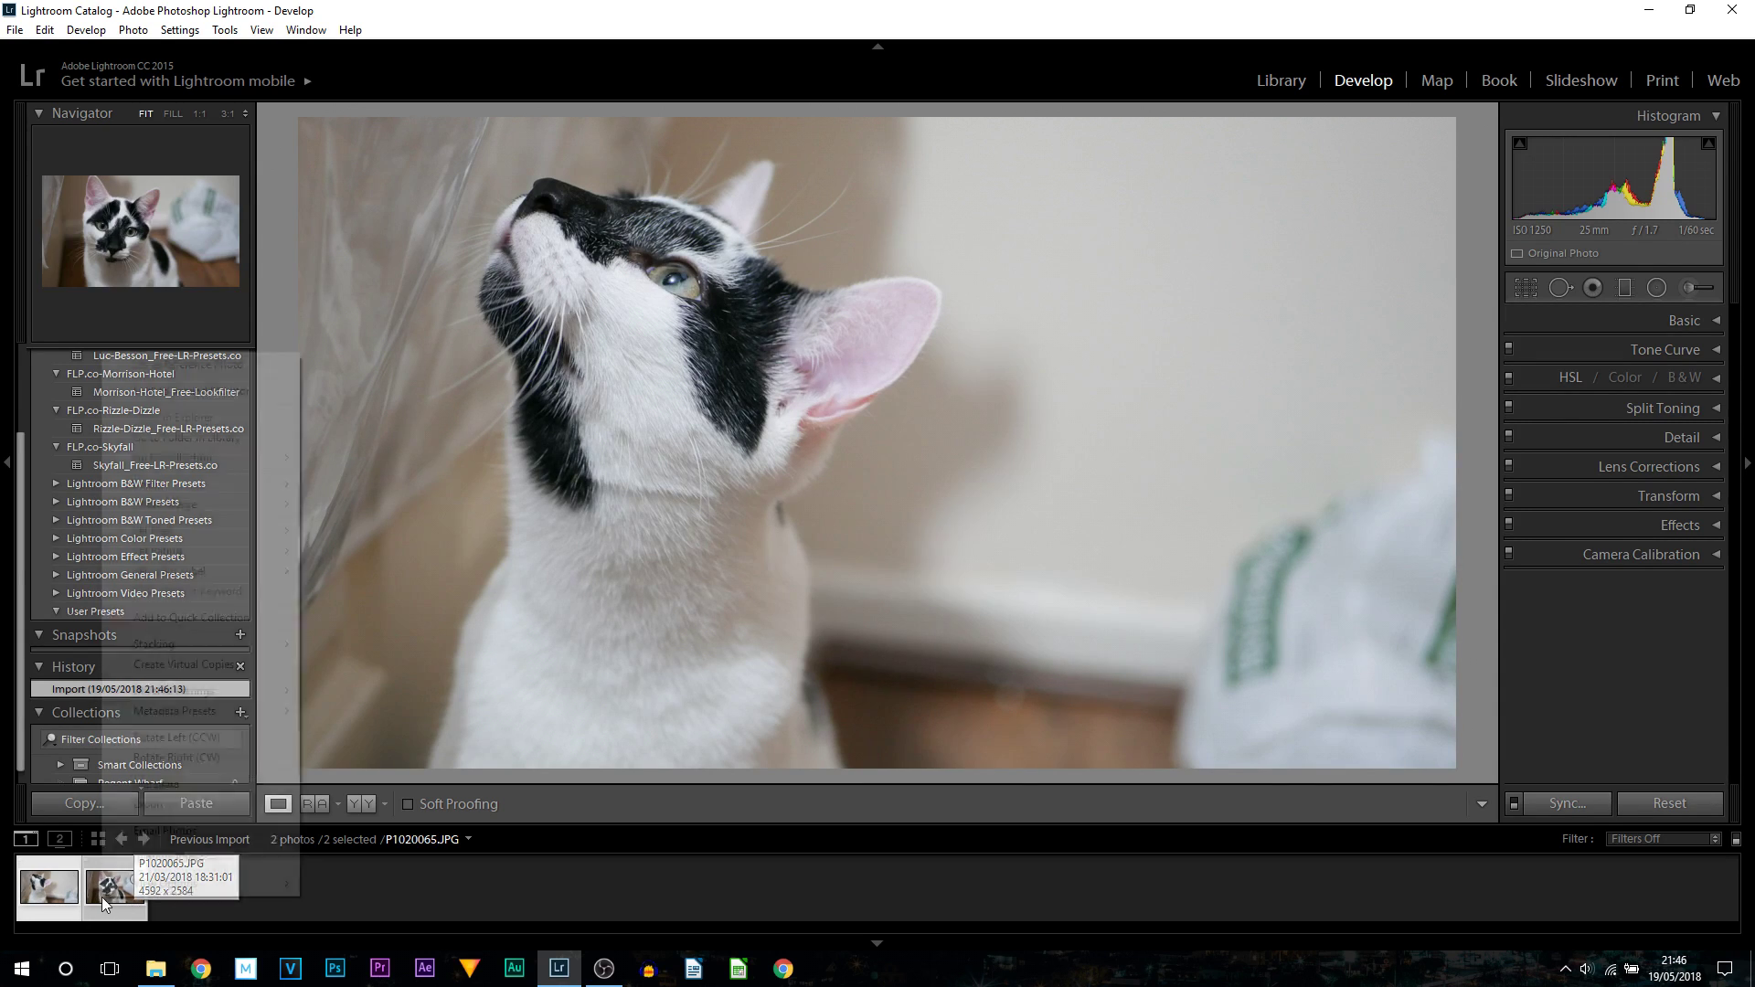
{"action": "mouse_move", "coordinate": [197, 809]}
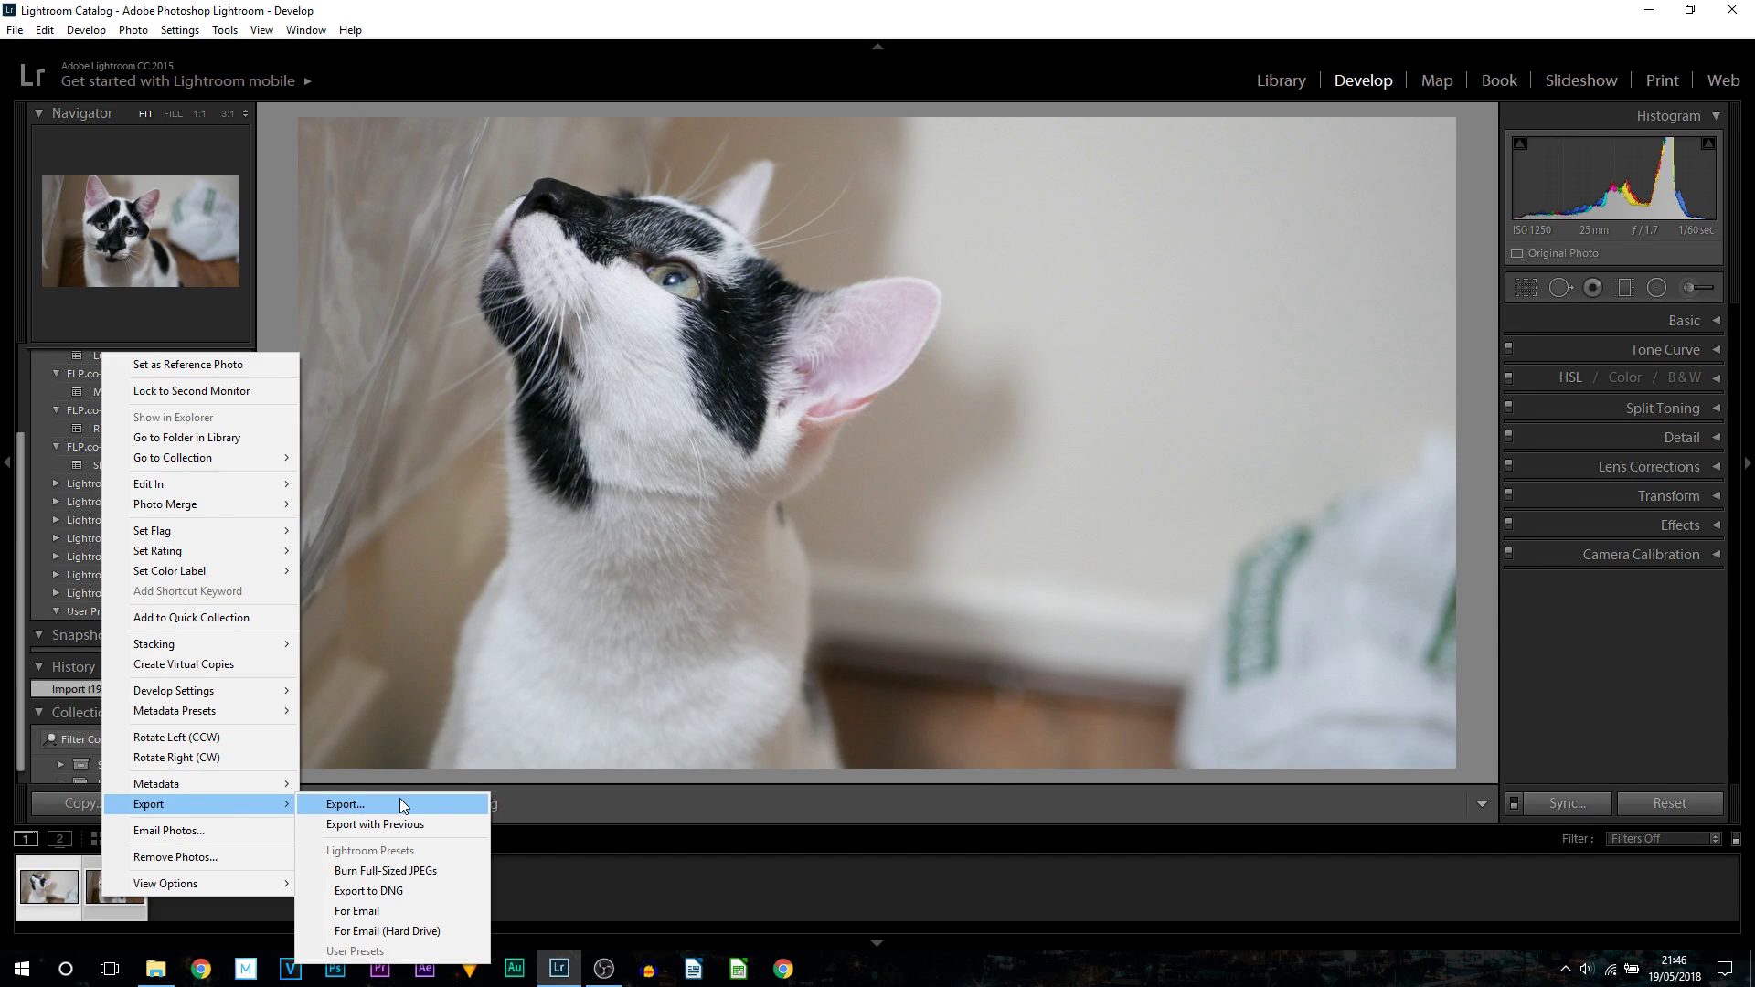
{"action": "left_click", "coordinate": [400, 803]}
{"action": "scroll", "coordinate": [1225, 585], "scroll_direction": "down", "scroll_amount": 5}
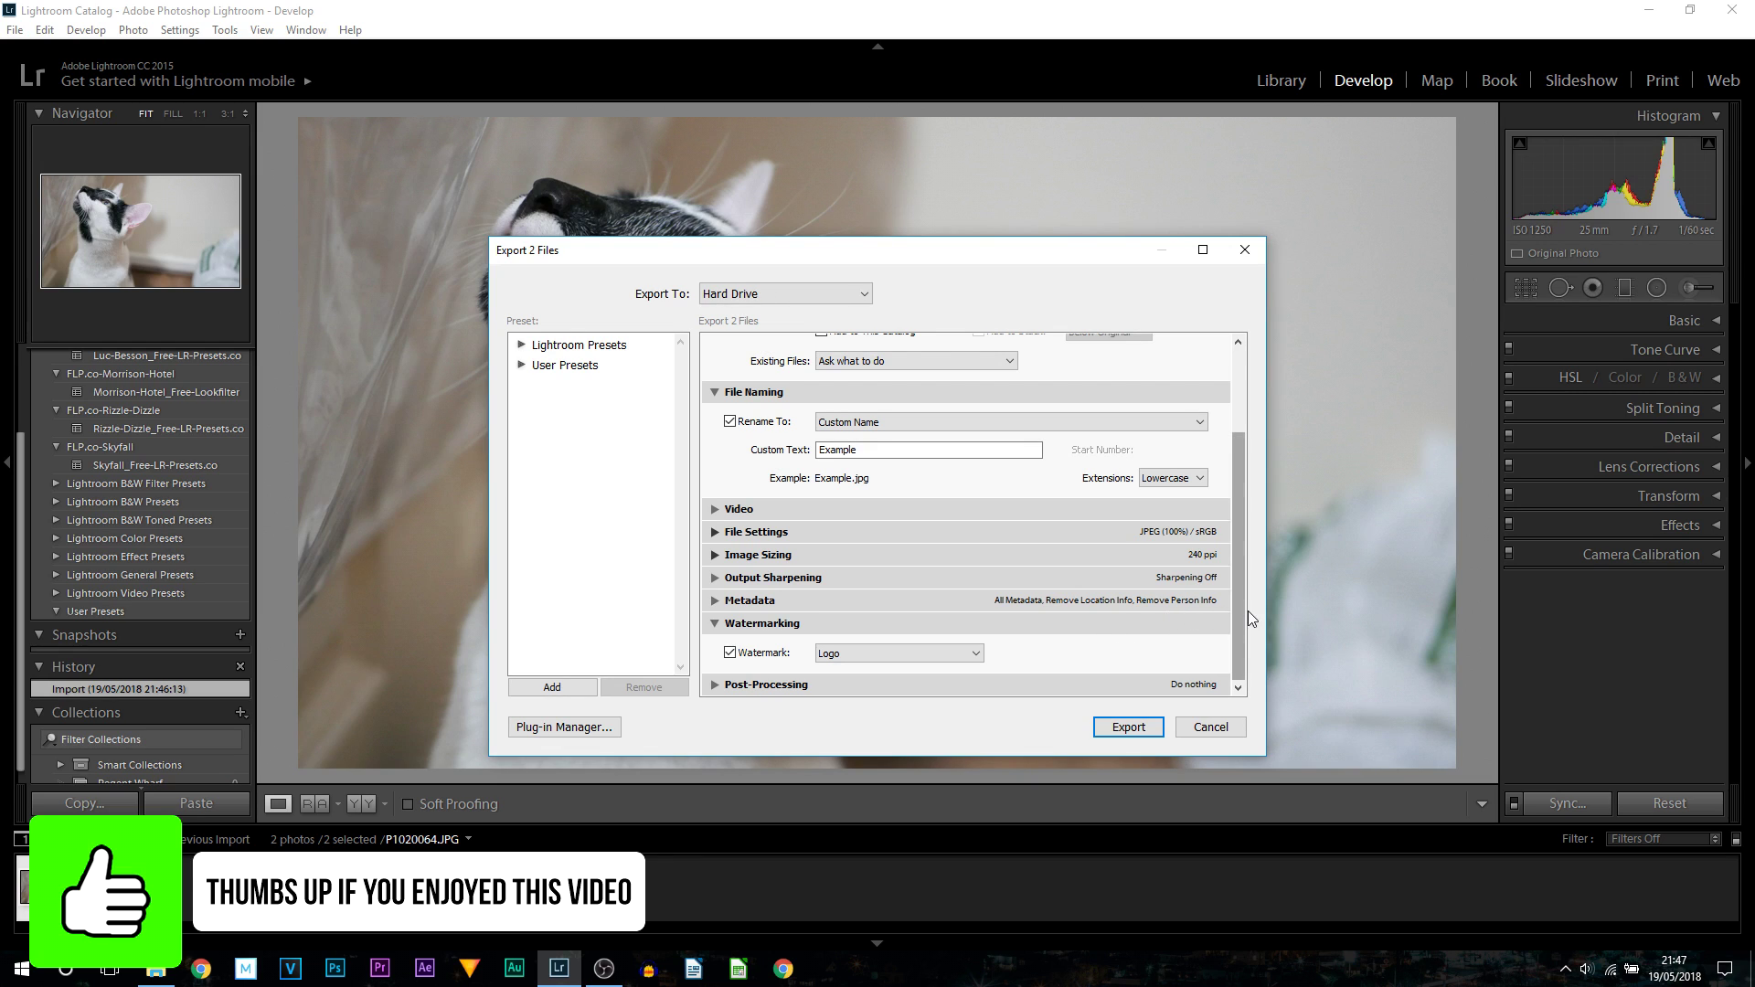
Replace the custom file name text 'Example' with an underscore '_'
{"action": "scroll", "coordinate": [1241, 610], "scroll_direction": "up", "scroll_amount": 2}
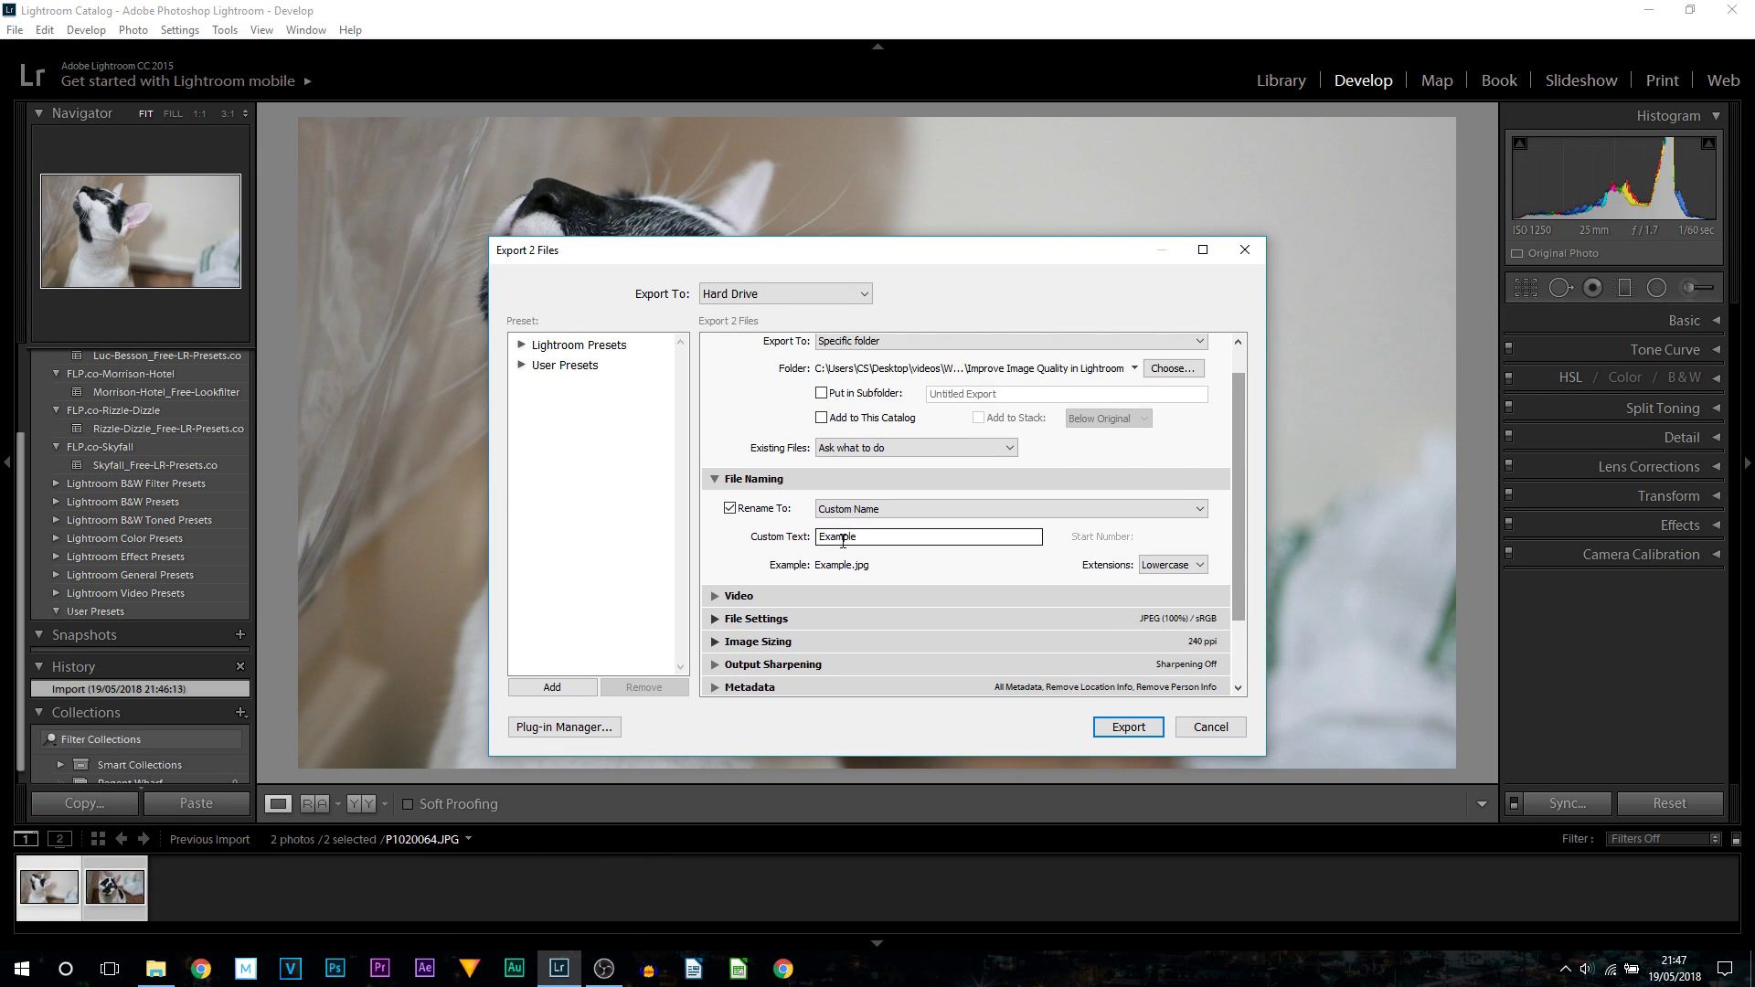
{"action": "double_click", "coordinate": [940, 538]}
{"action": "type", "text": "_"}
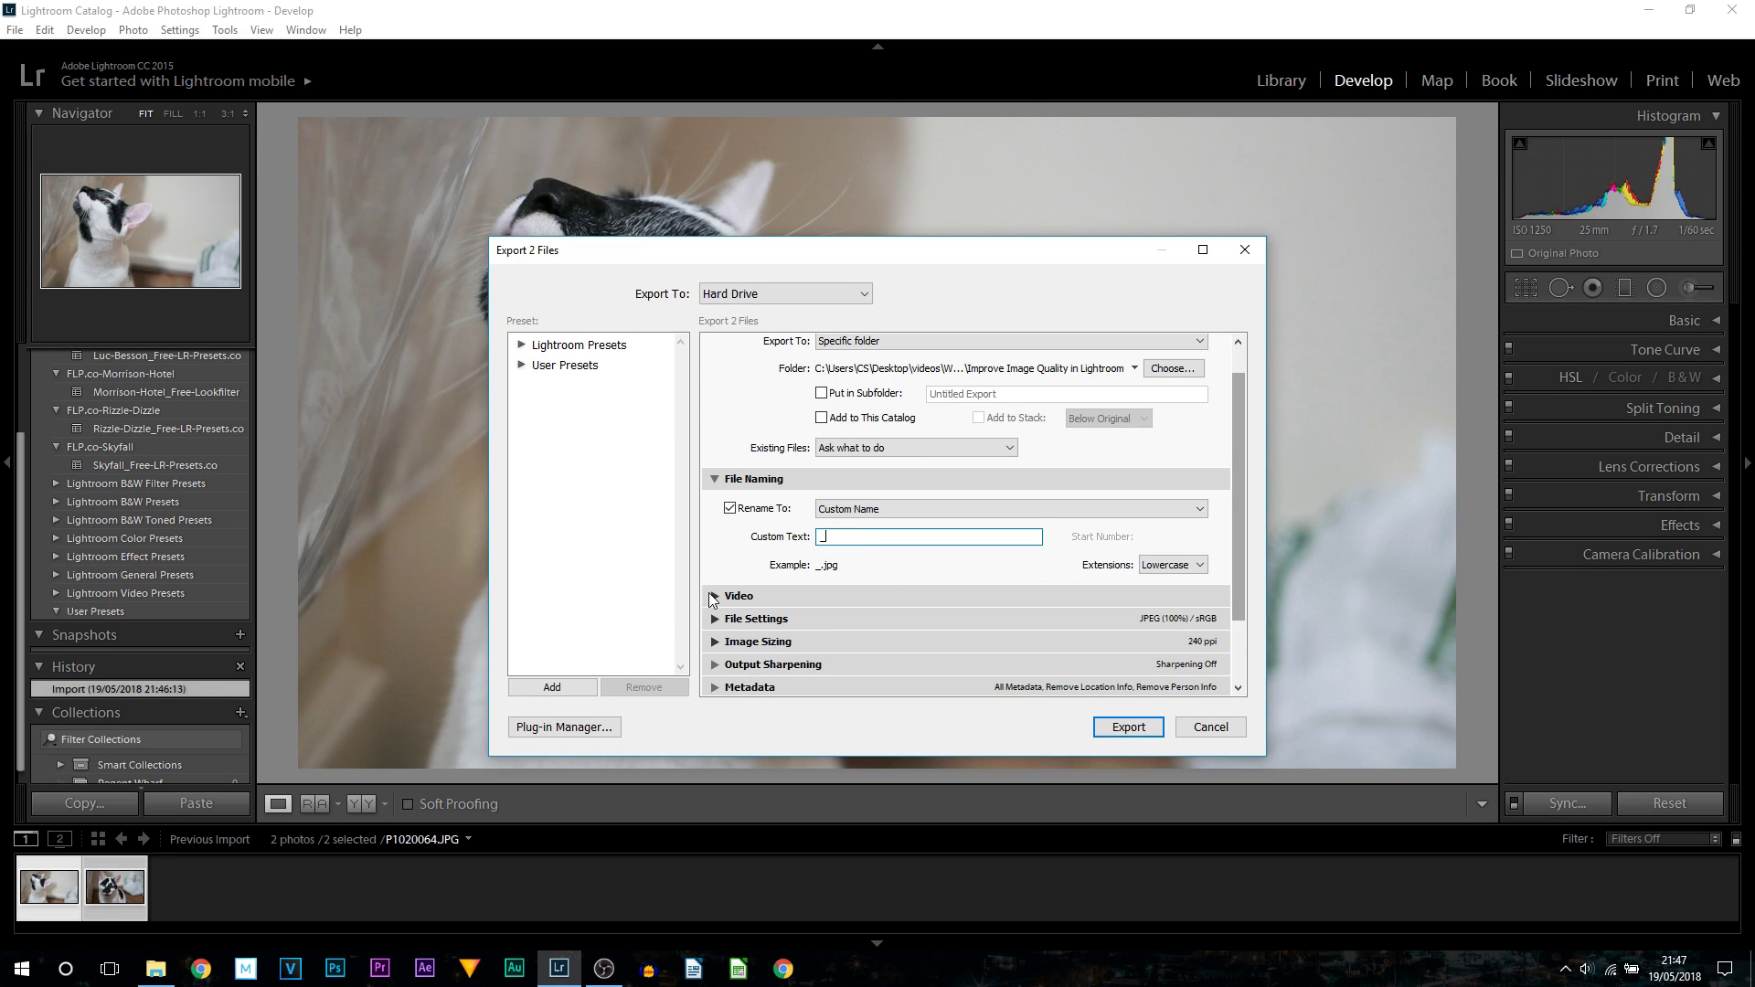
Check the Video options and export both cat photos with the Logo watermark
{"action": "left_click", "coordinate": [970, 595]}
{"action": "scroll", "coordinate": [1234, 547], "scroll_direction": "down", "scroll_amount": 1}
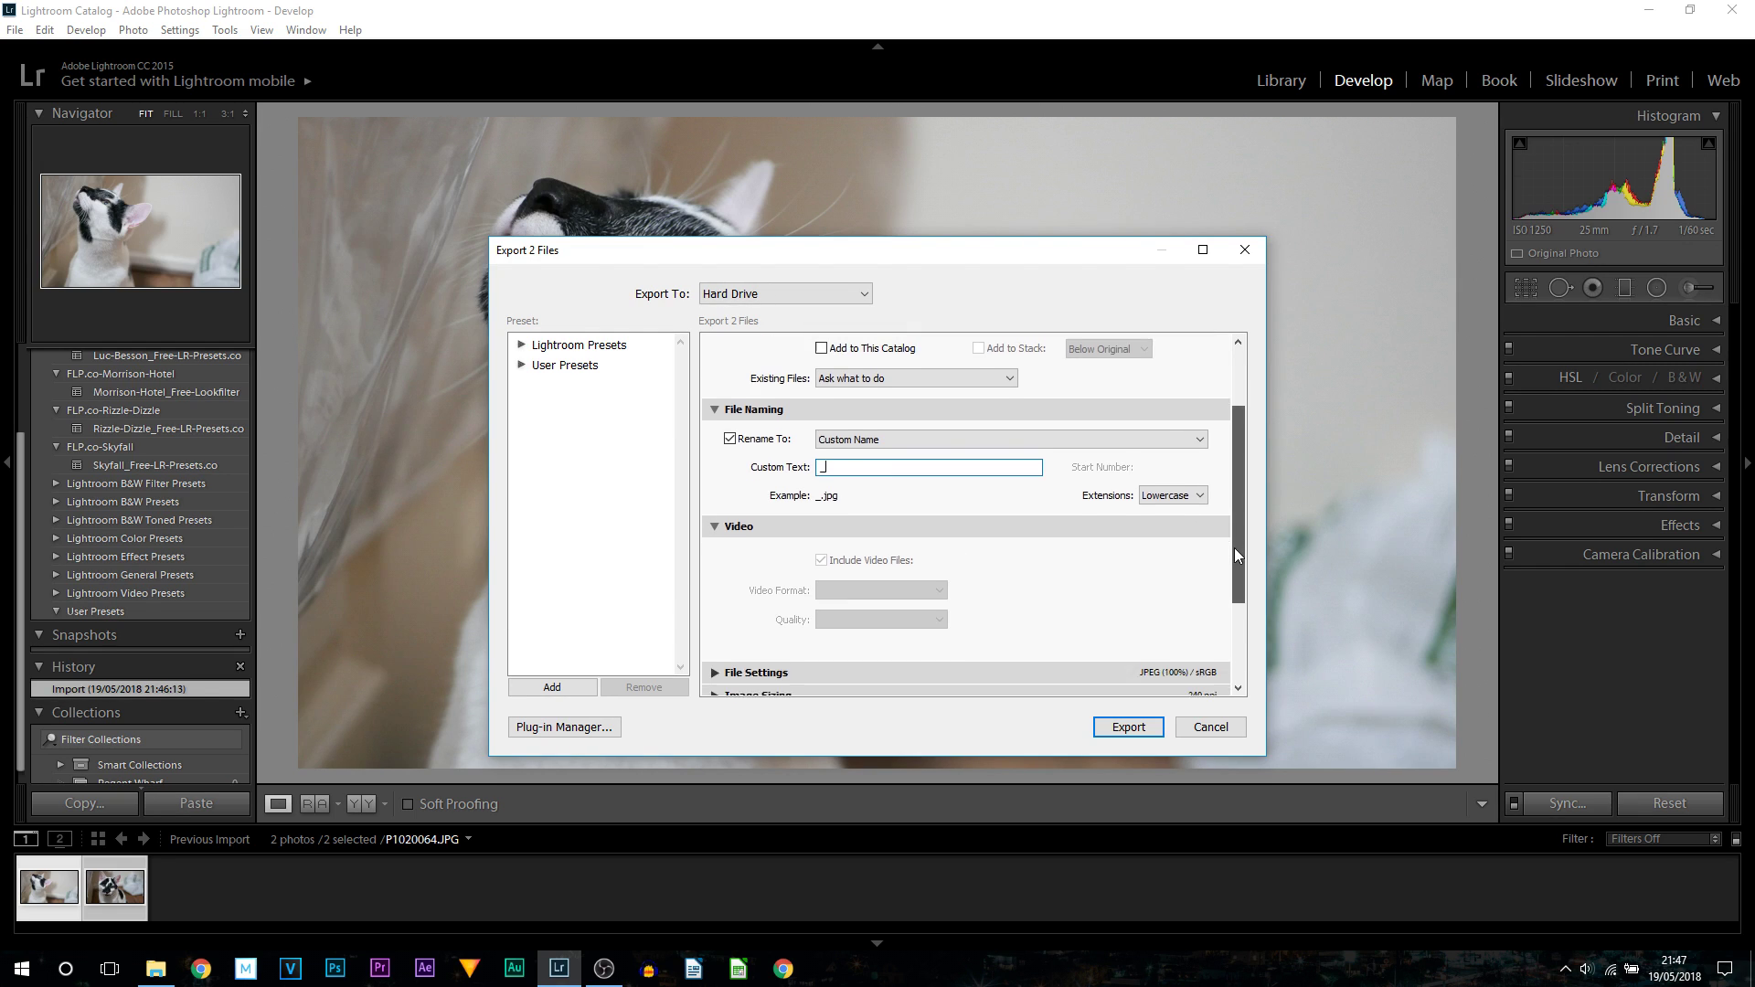
{"action": "scroll", "coordinate": [1236, 545], "scroll_direction": "up", "scroll_amount": 3}
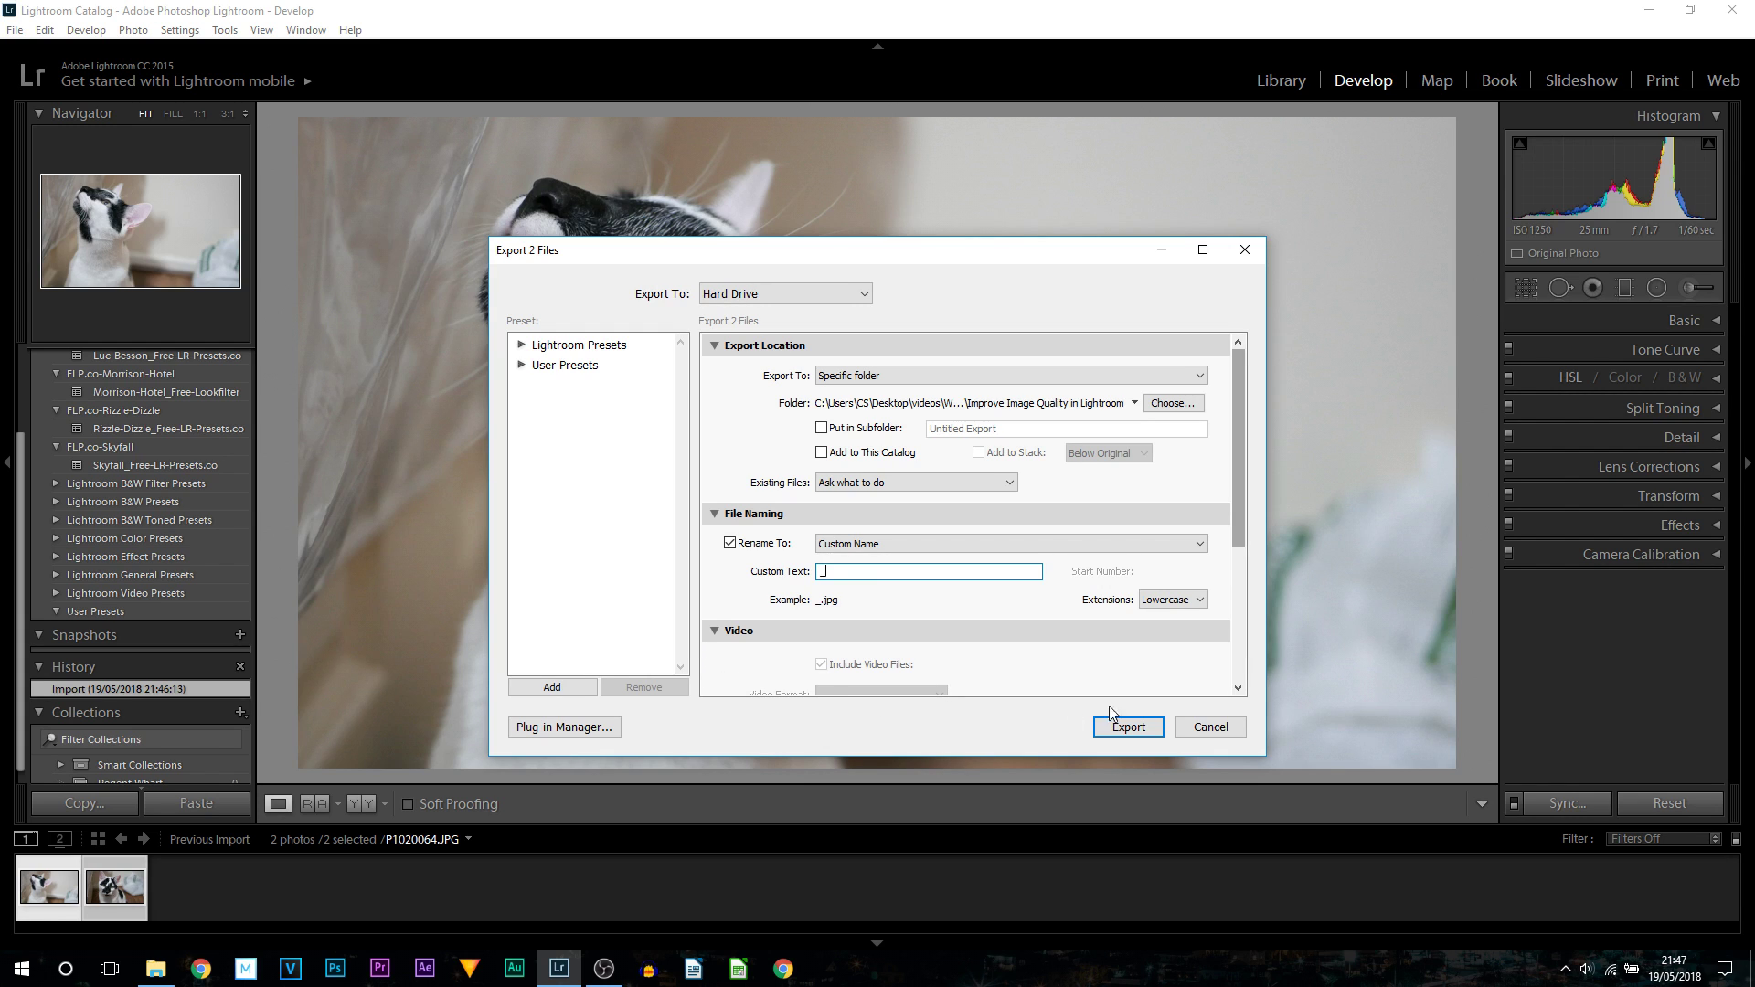
{"action": "left_click", "coordinate": [1130, 728]}
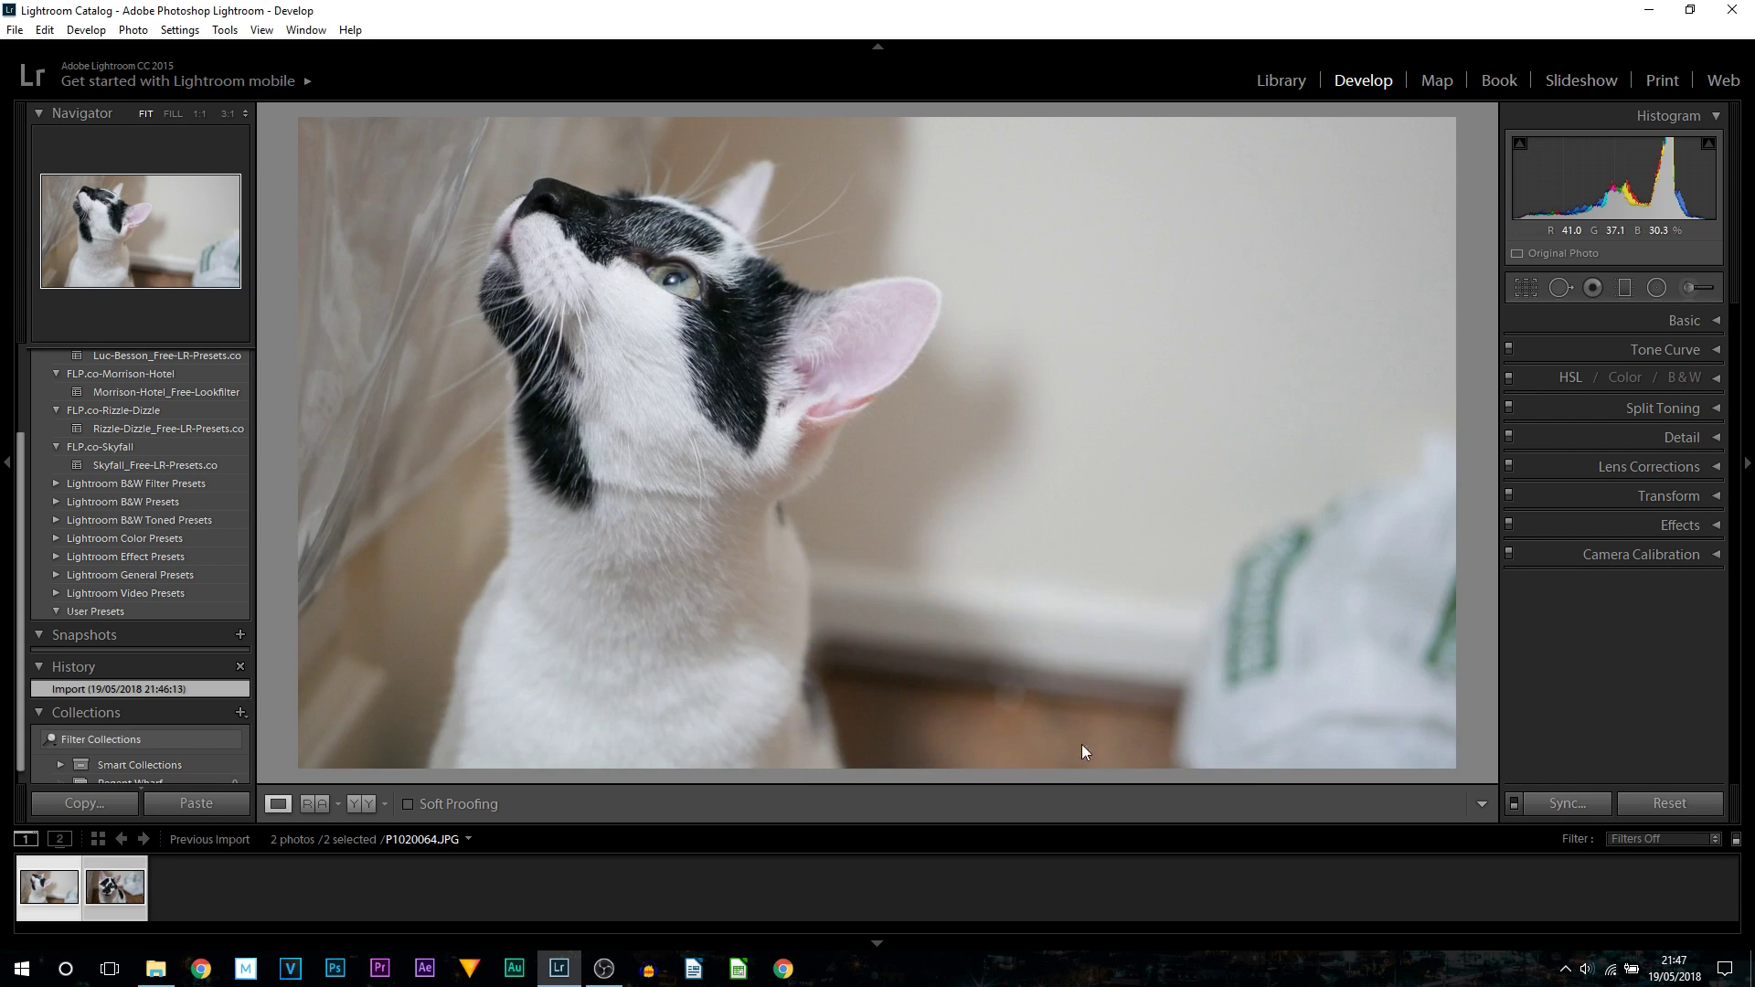